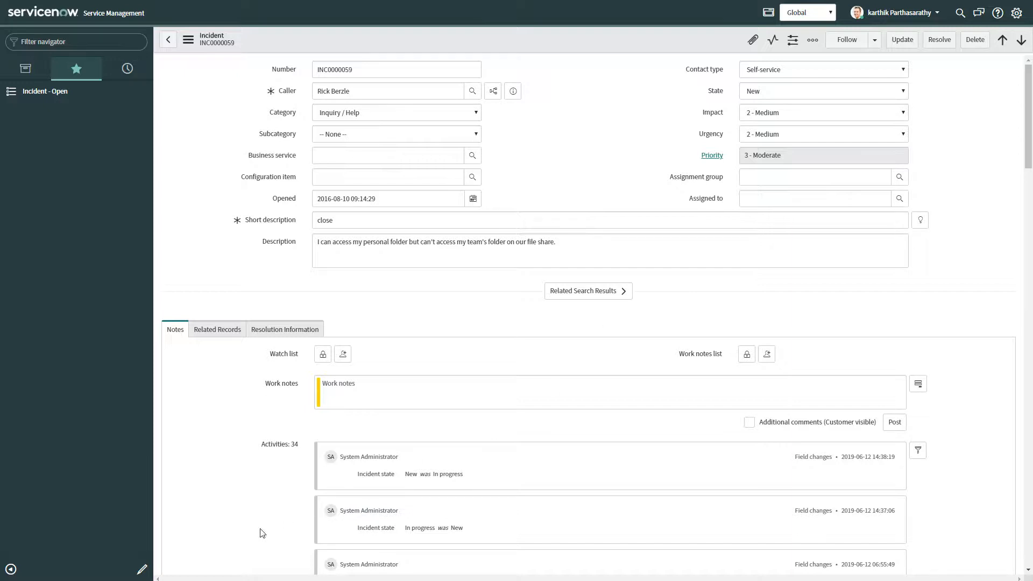
- Collapse the navigation pane and set the incident's Impact and Urgency to 1 - High
left_click(11, 569)
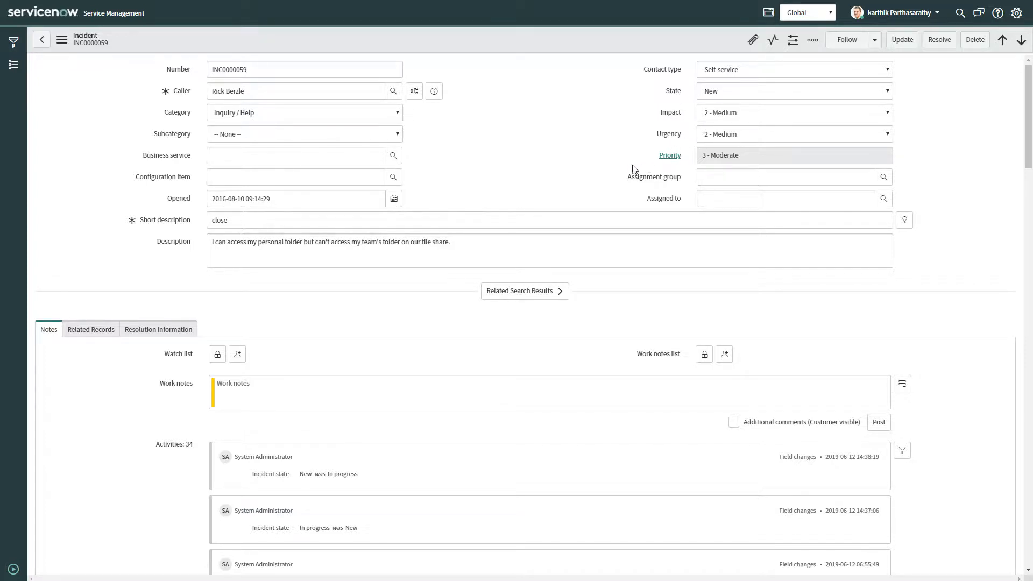
left_click(731, 114)
left_click(721, 126)
left_click(724, 134)
left_click(721, 148)
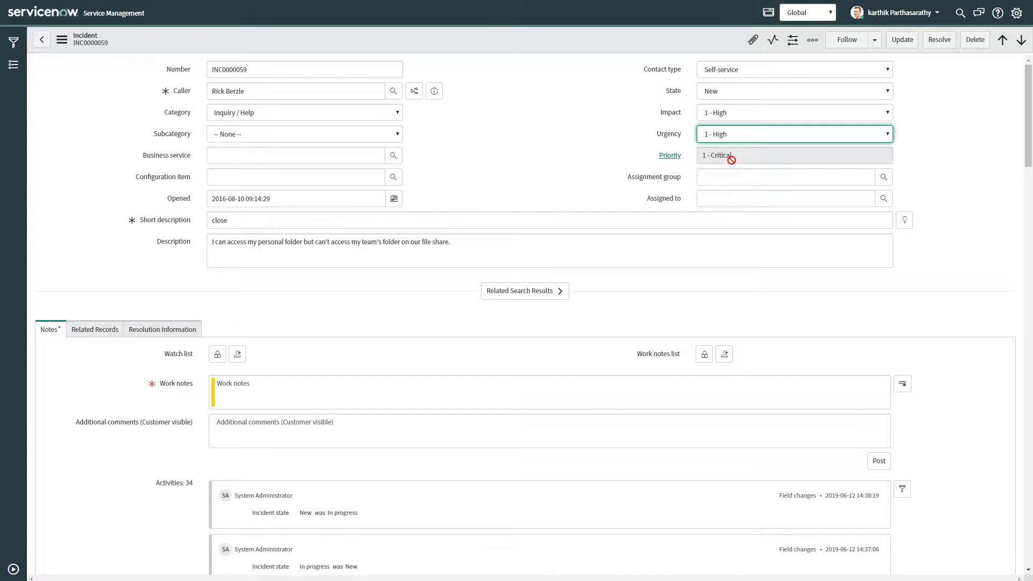
- Set both the Impact and the Urgency of the incident to 2 - Medium
left_click(737, 111)
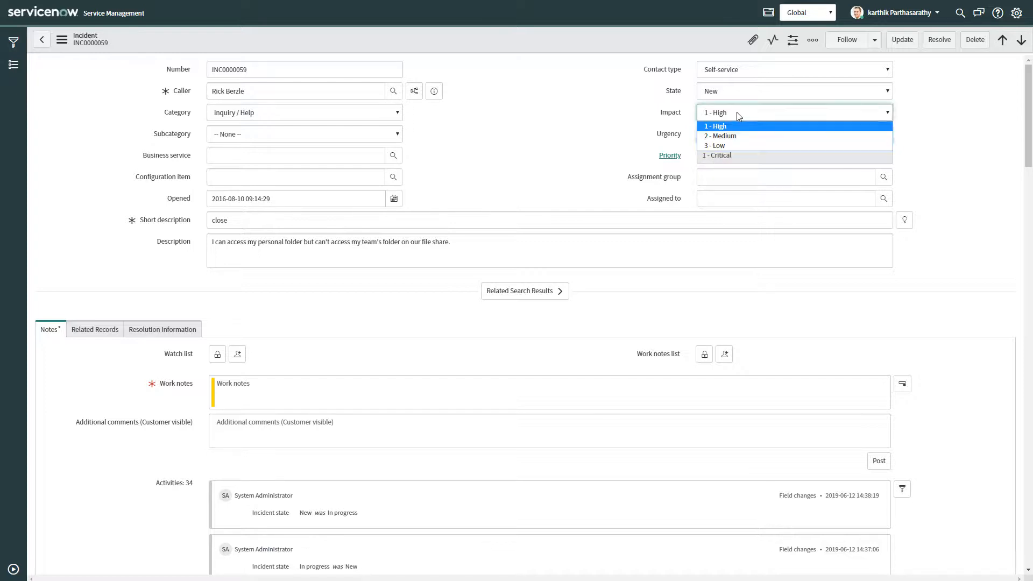
left_click(730, 137)
left_click(735, 134)
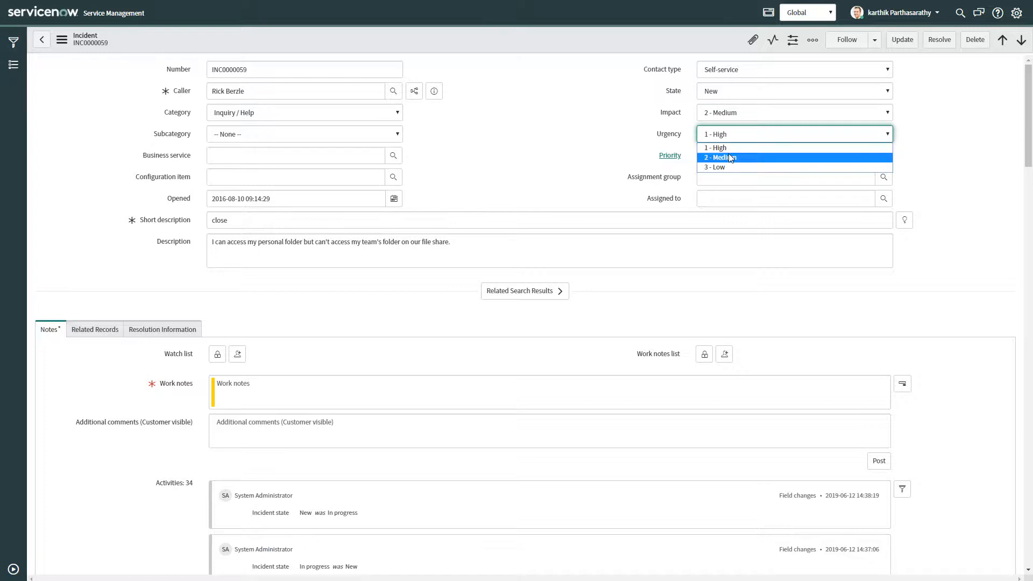
left_click(732, 158)
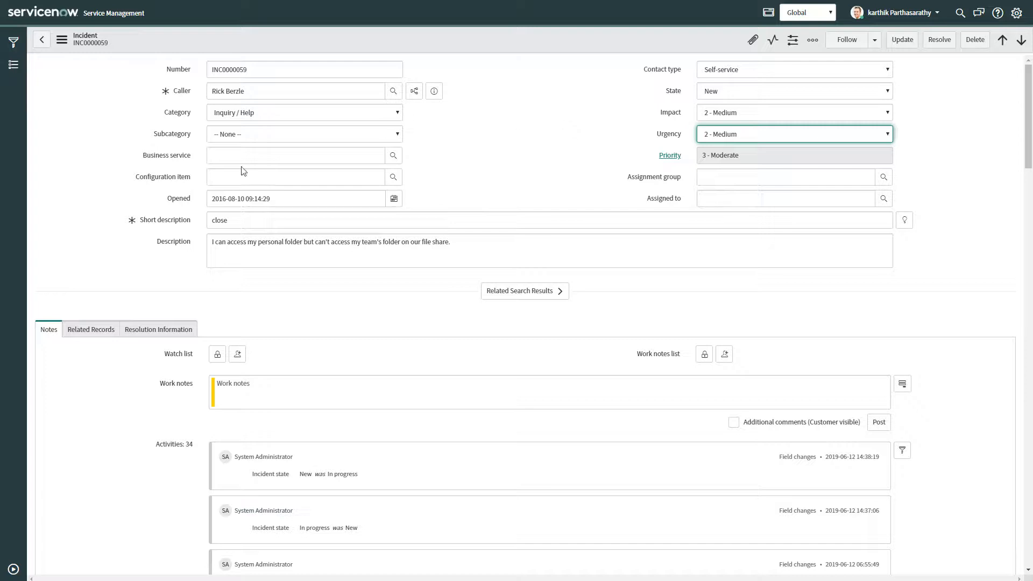
- Keep the incident's Category as Inquiry / Help and set its Subcategory to Antivirus
left_click(371, 142)
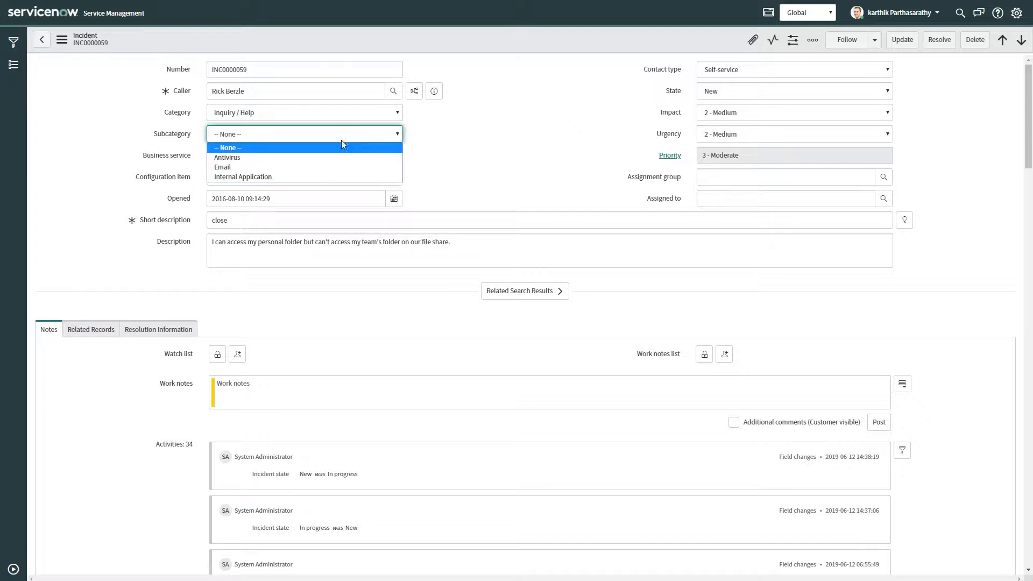
left_click(277, 117)
left_click(278, 116)
left_click(262, 137)
left_click(251, 134)
left_click(246, 158)
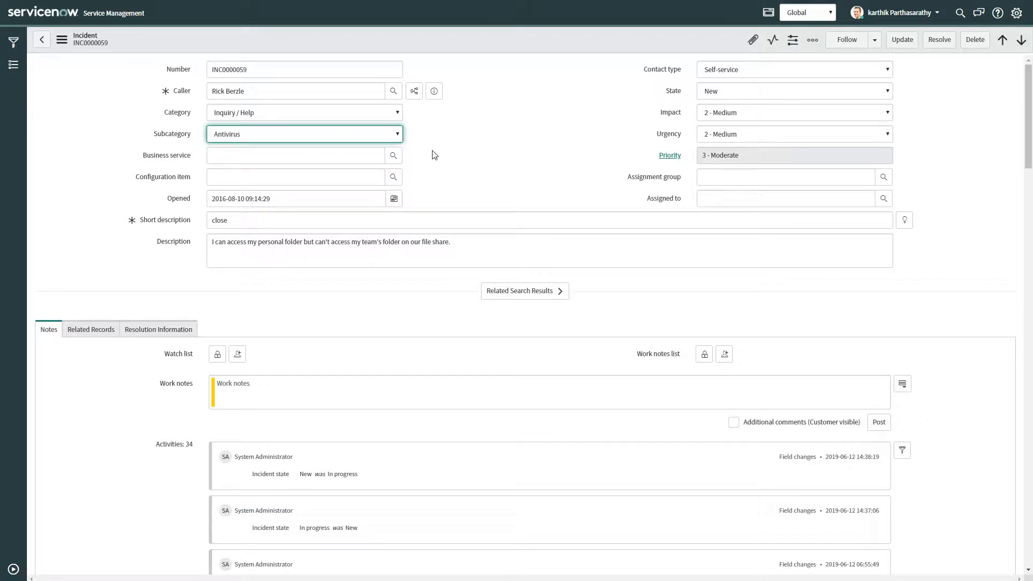
- Set the incident's Category to Software and its Subcategory to Email
left_click(270, 115)
left_click(255, 146)
left_click(257, 135)
left_click(255, 156)
left_click(460, 154)
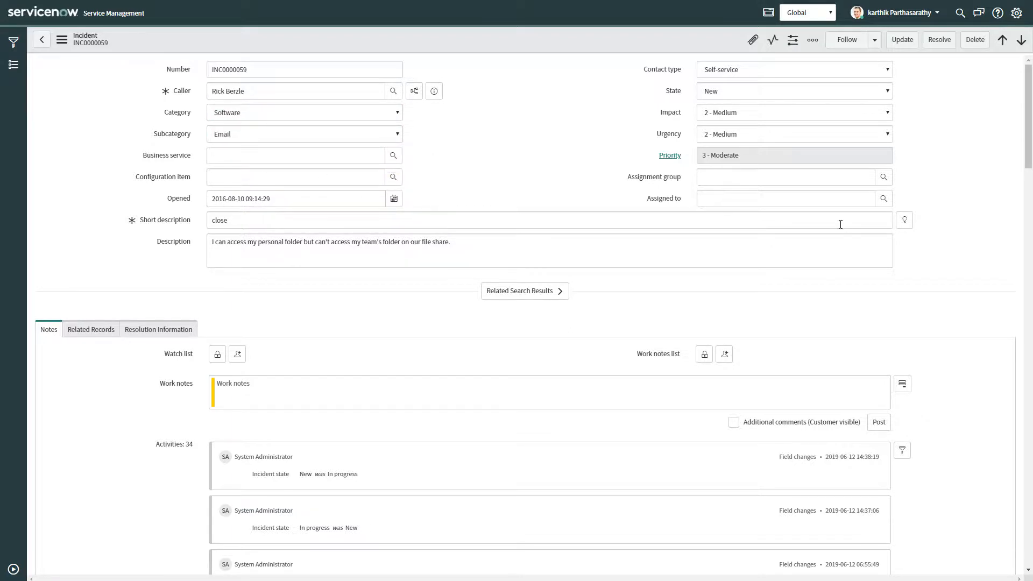
- Browse the list of groups and set the incident's Assignment group to Software
left_click(795, 174)
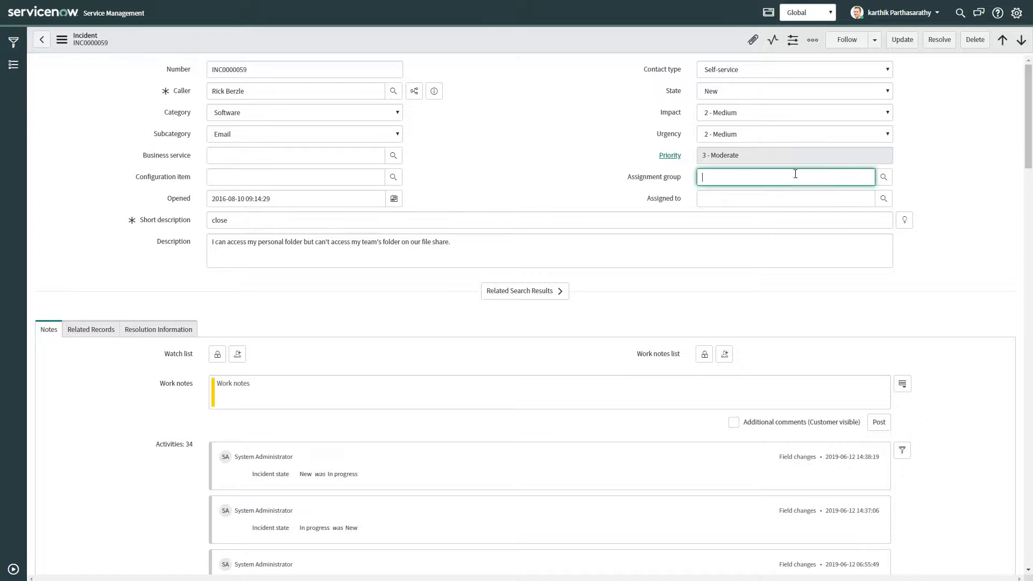
left_click(884, 177)
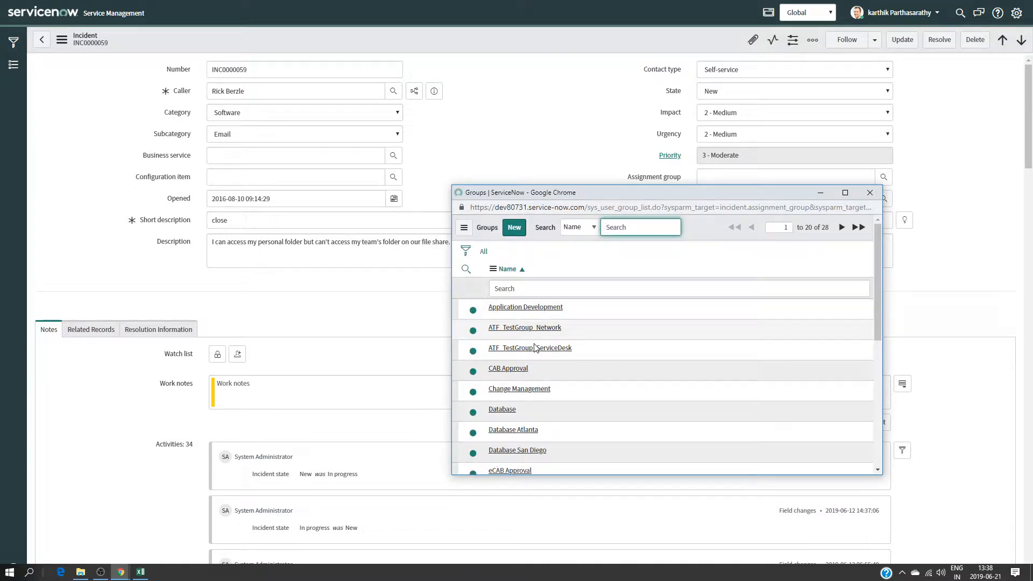
scroll(544, 322, "down", 5)
scroll(522, 395, "down", 3)
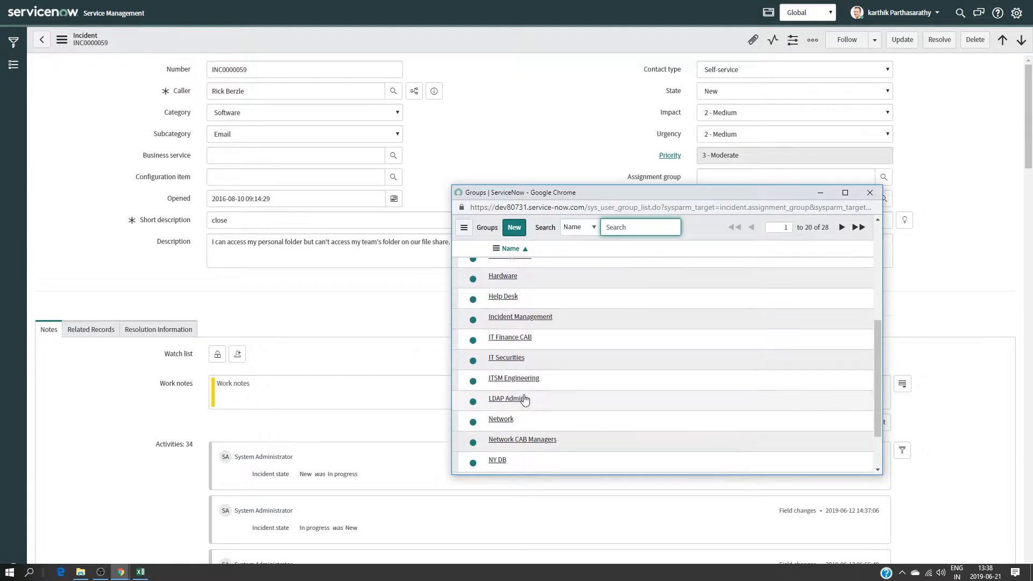
scroll(526, 396, "up", 8)
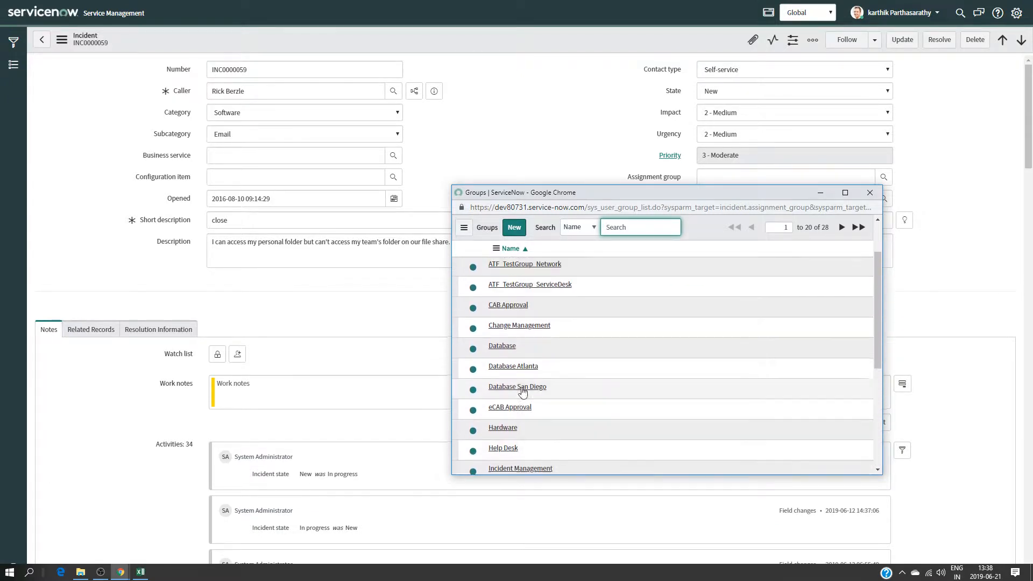
scroll(530, 333, "down", 4)
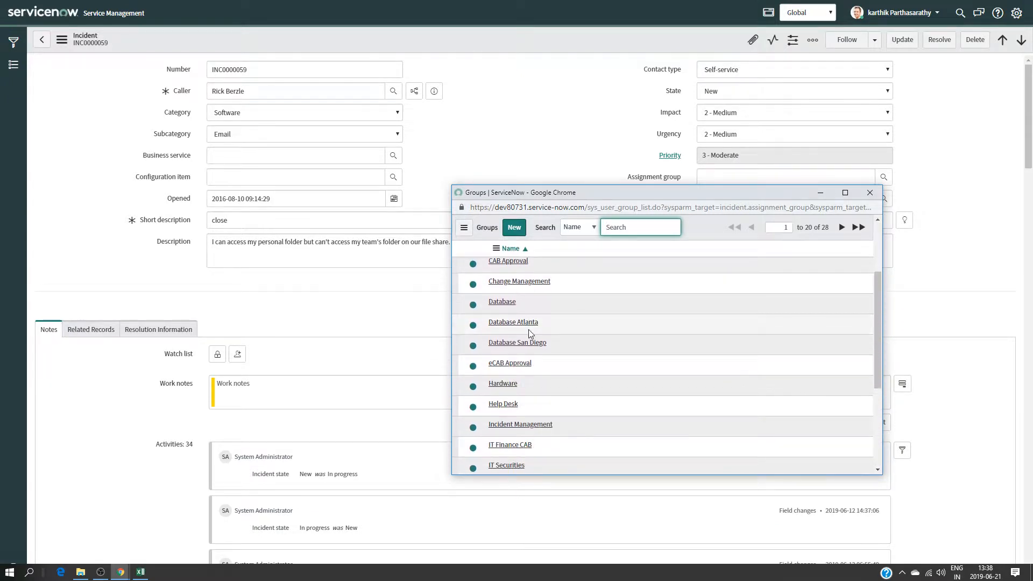
scroll(530, 381, "up", 2)
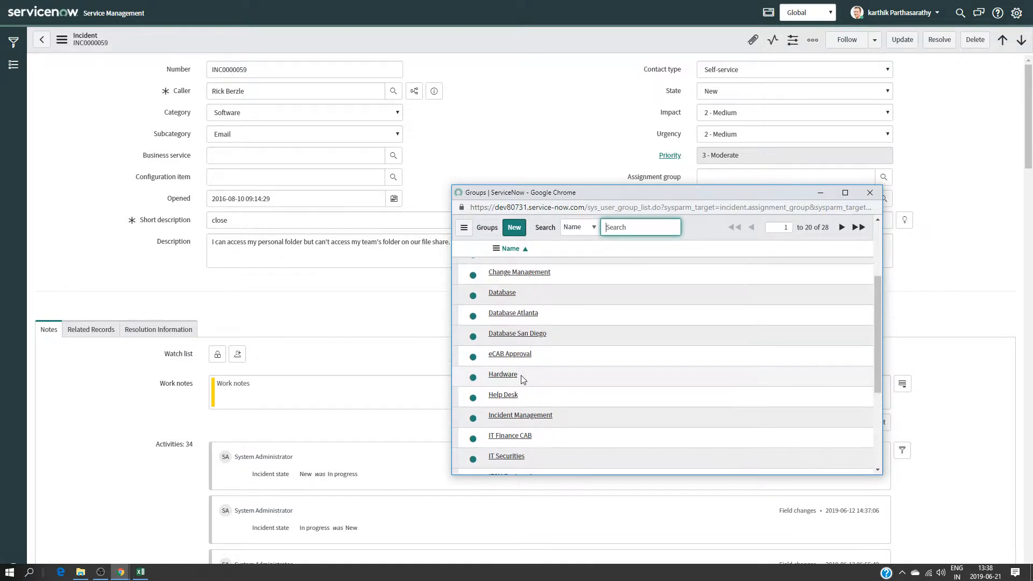
scroll(517, 376, "up", 3)
scroll(517, 370, "down", 5)
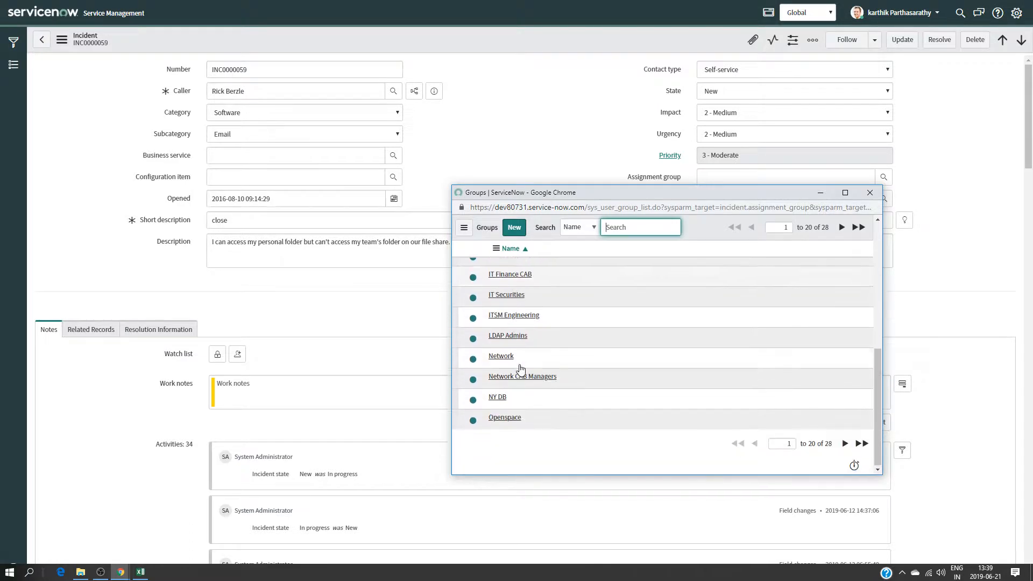
left_click(843, 446)
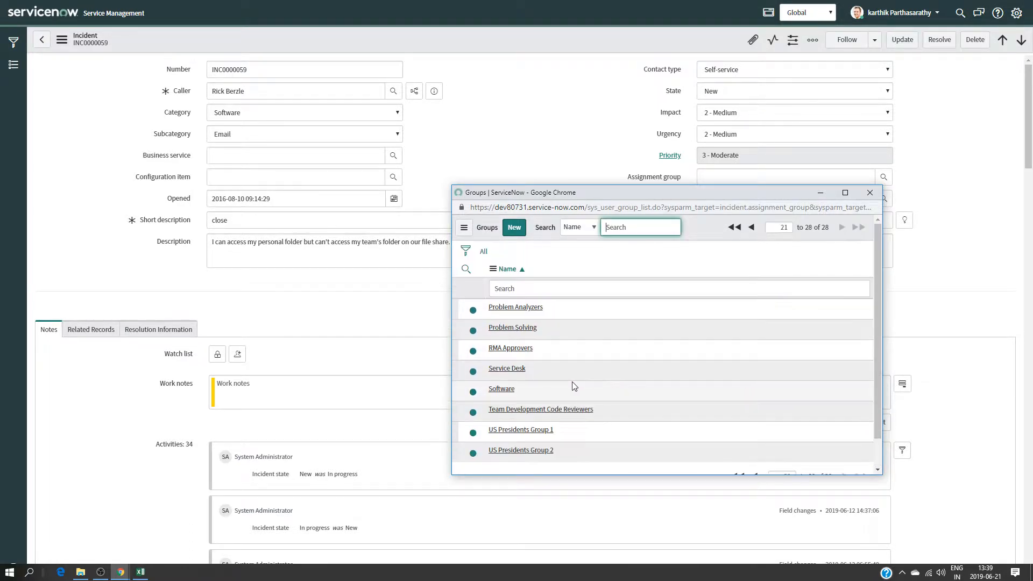
left_click(500, 358)
left_click(618, 142)
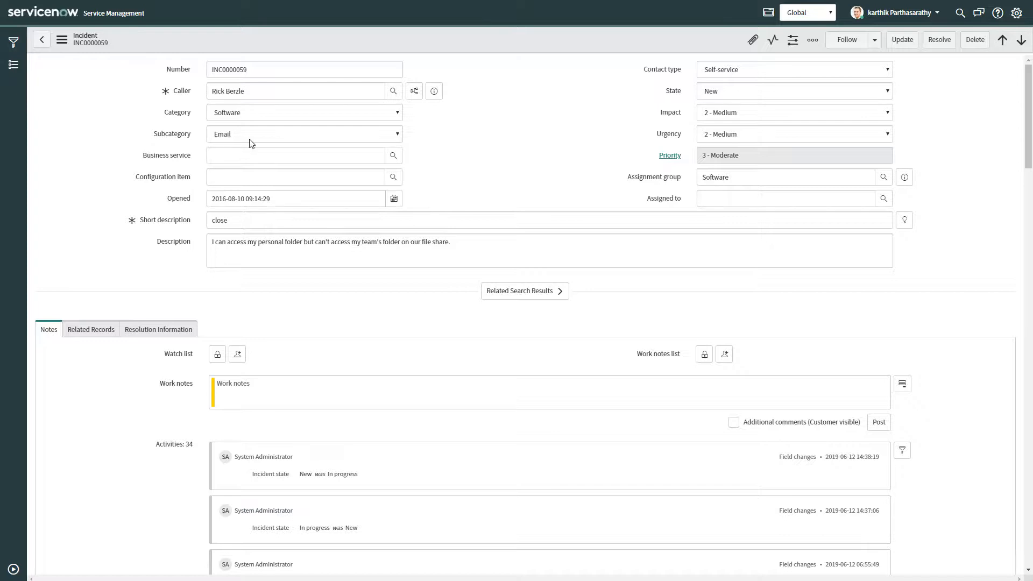
- Clear the incident's Assignment group so that the field is empty
double_click(746, 178)
key("BackSpace")
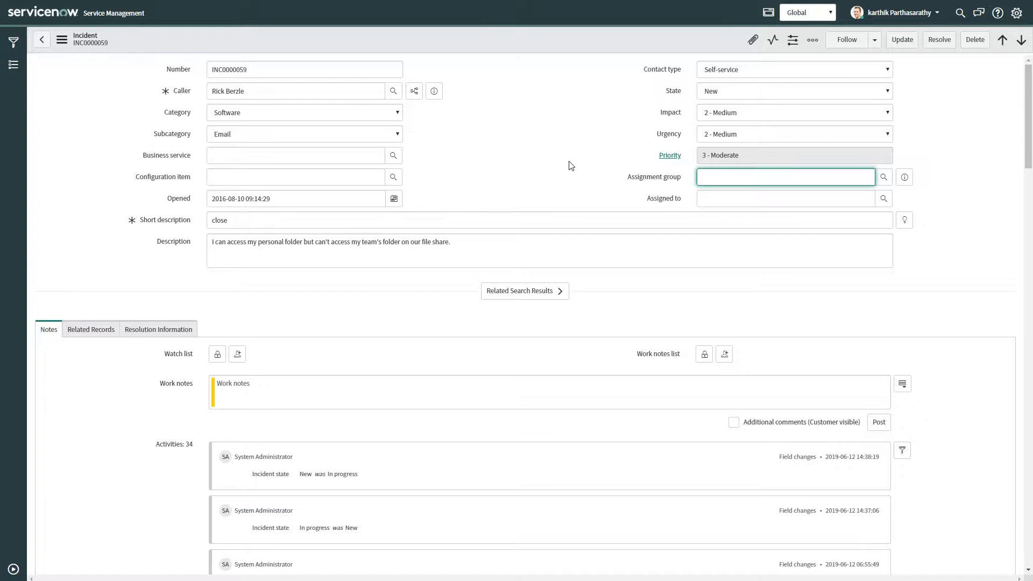
left_click(725, 198)
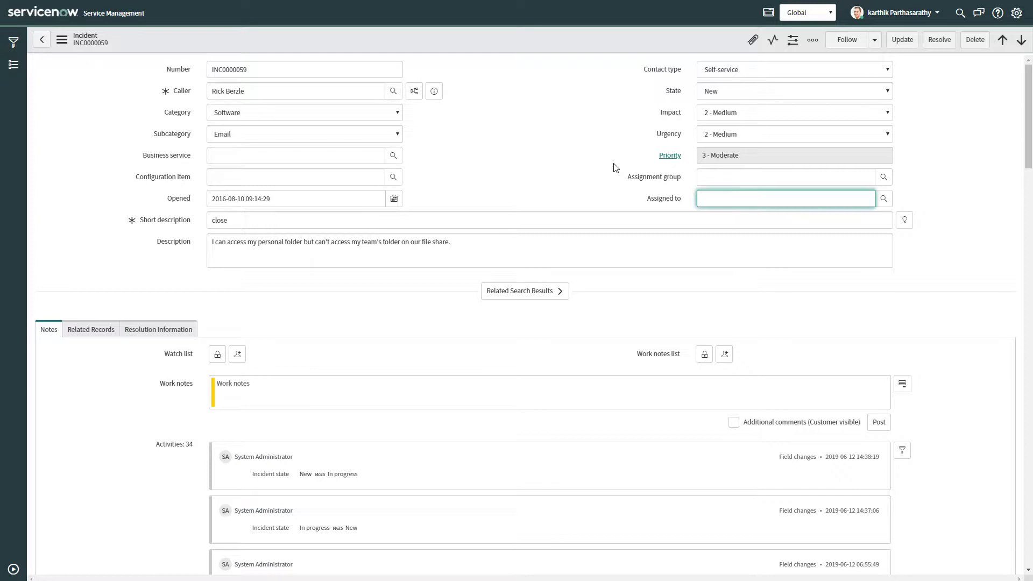
left_click(707, 179)
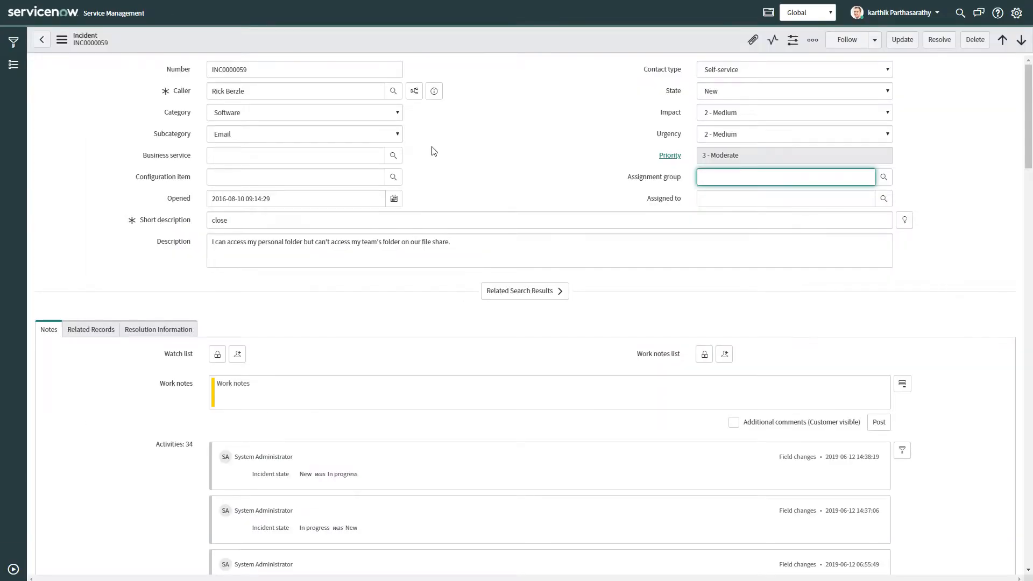
- Switch to the DataLookup workbook in Excel to review its Matchers and Setters table, and return to the incident record in the browser
key("F11")
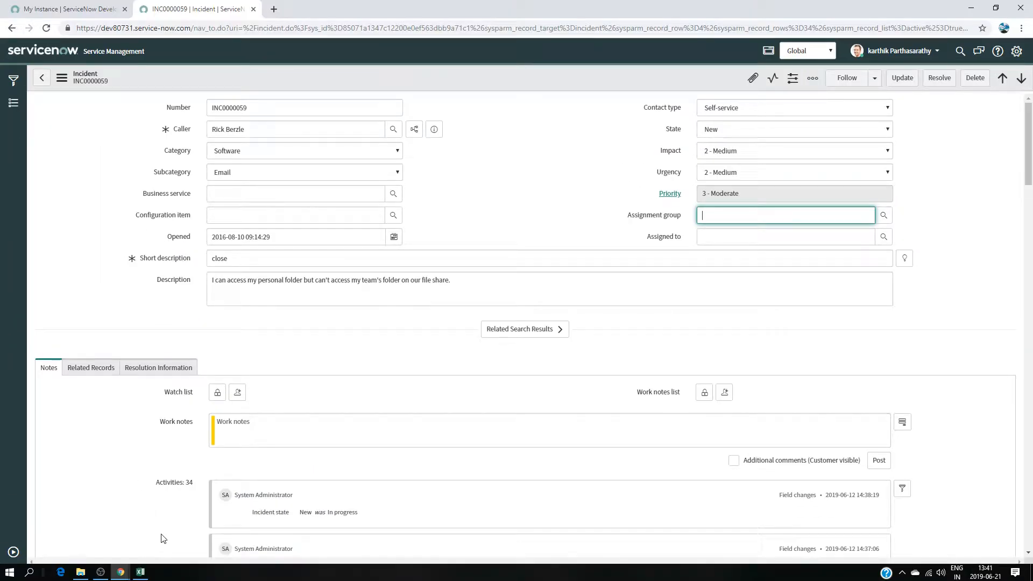
left_click(142, 573)
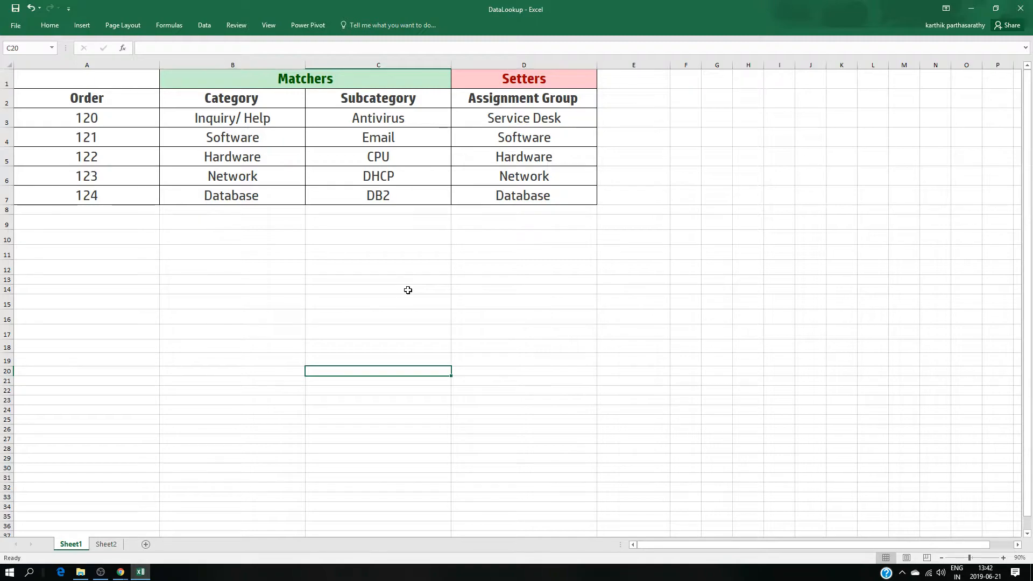
left_click(971, 8)
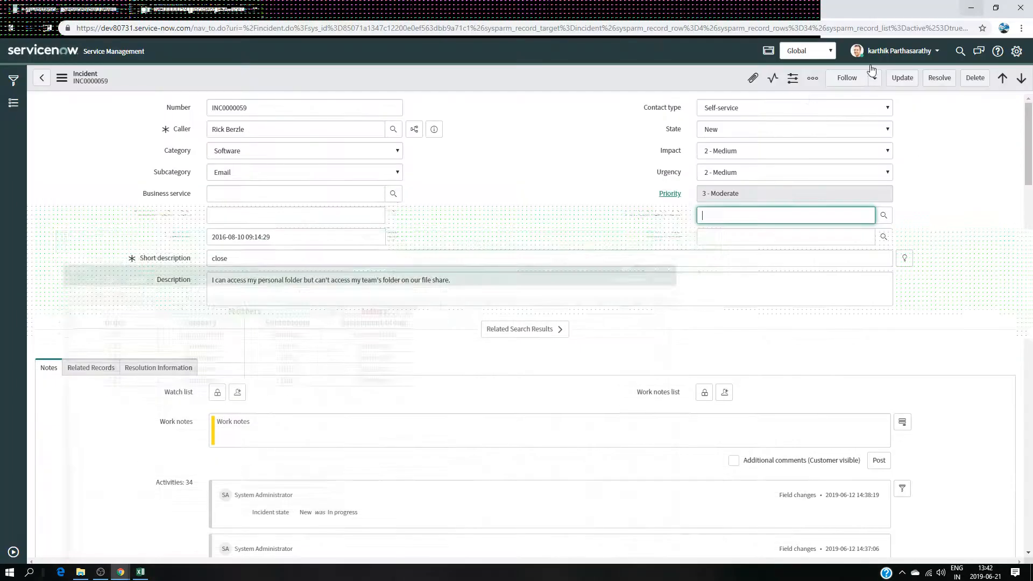
left_click(495, 200)
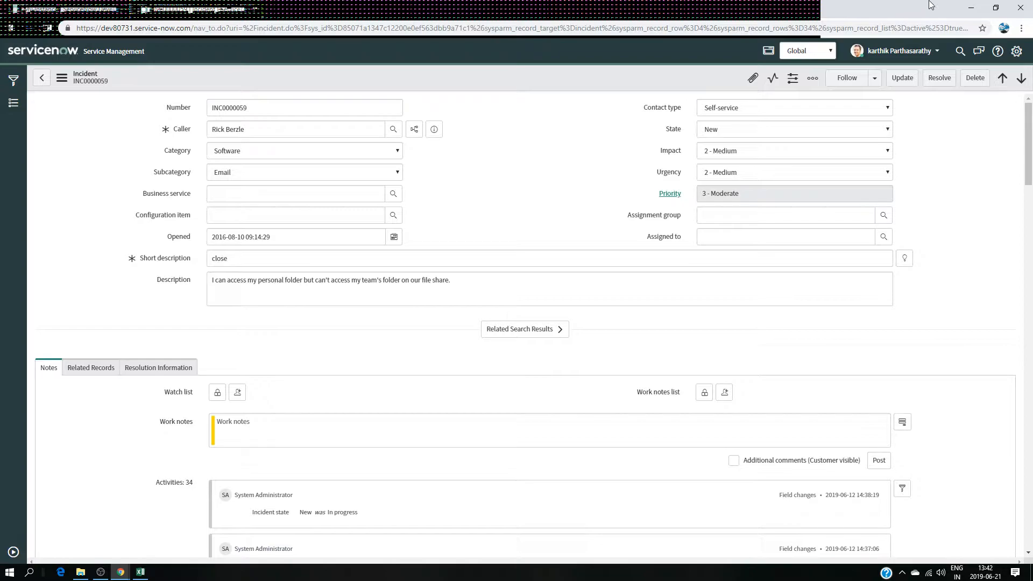
left_click(971, 9)
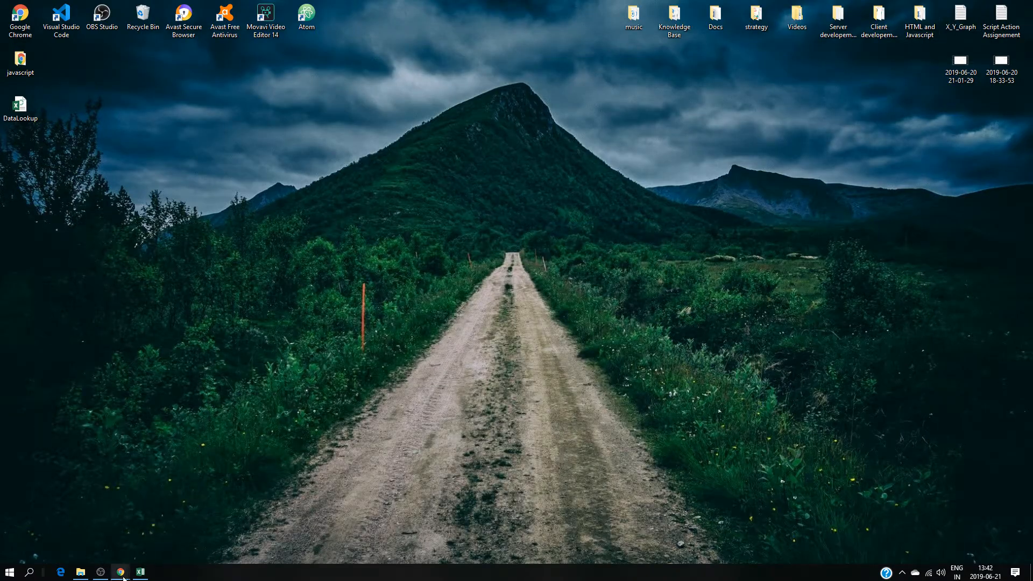
mouse_move(124, 578)
left_click(77, 546)
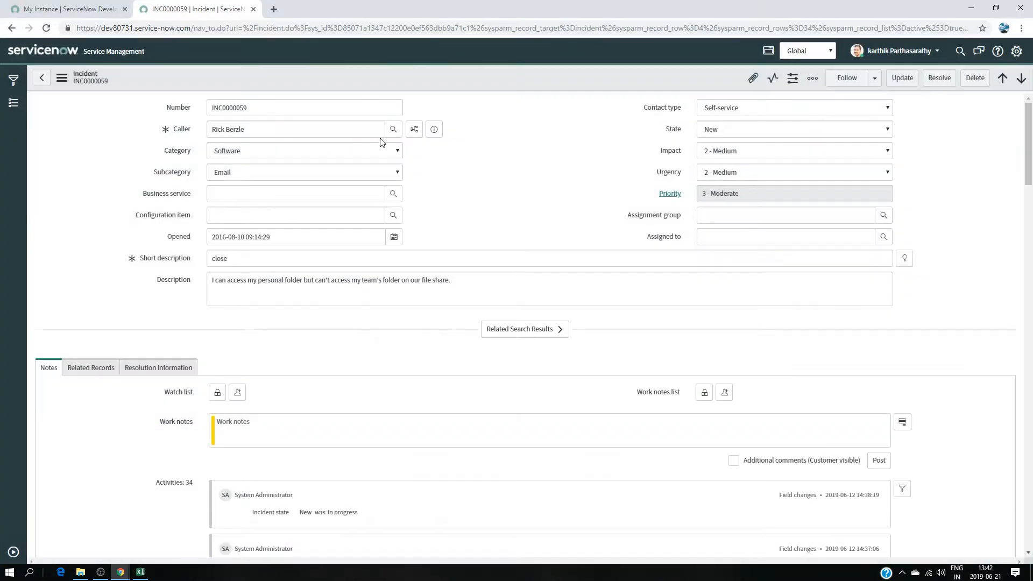
- Expand the navigation pane, filter it for "studi" and open Studio under System Applications
left_click(13, 553)
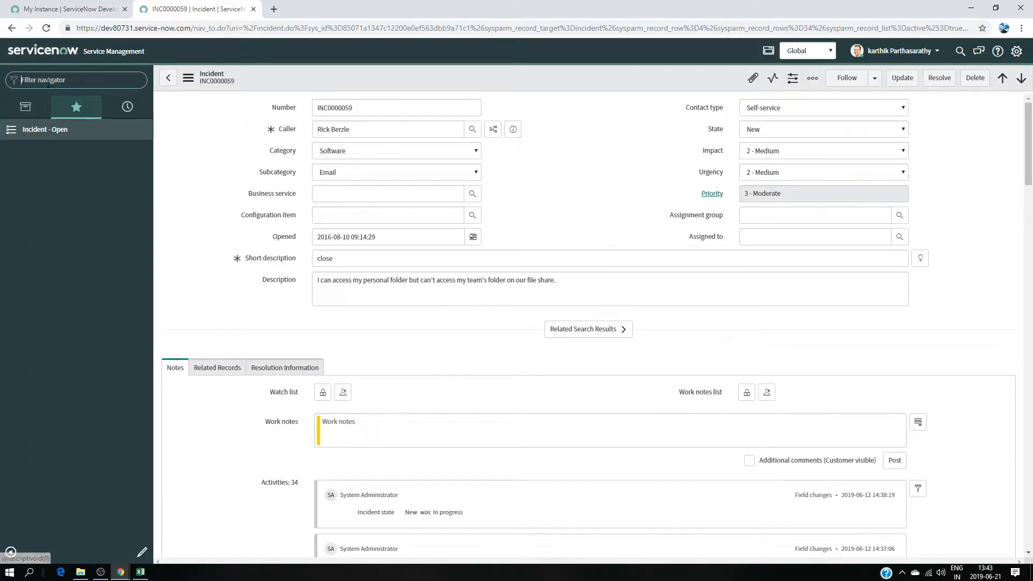
type("studi")
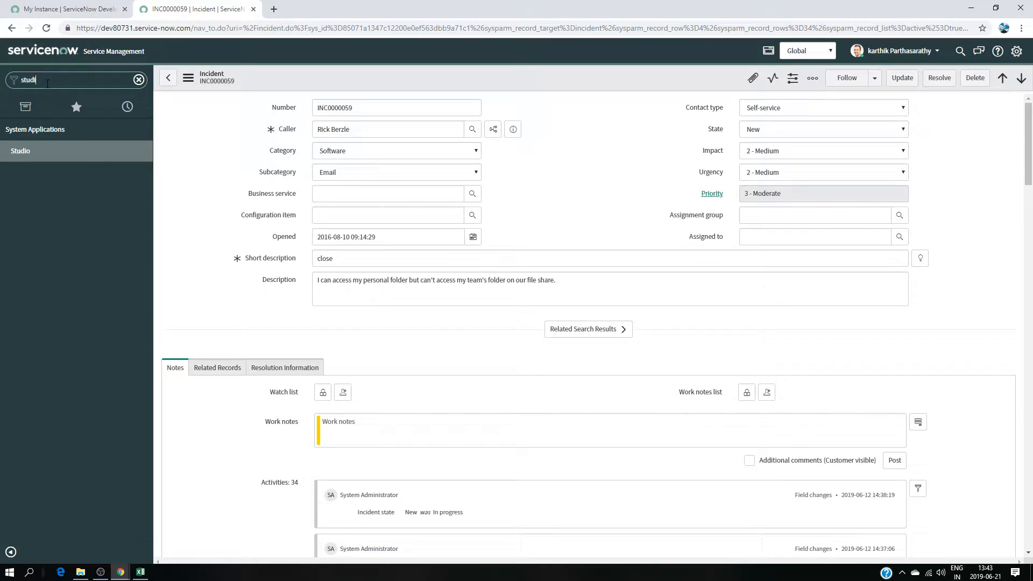
left_click(62, 150)
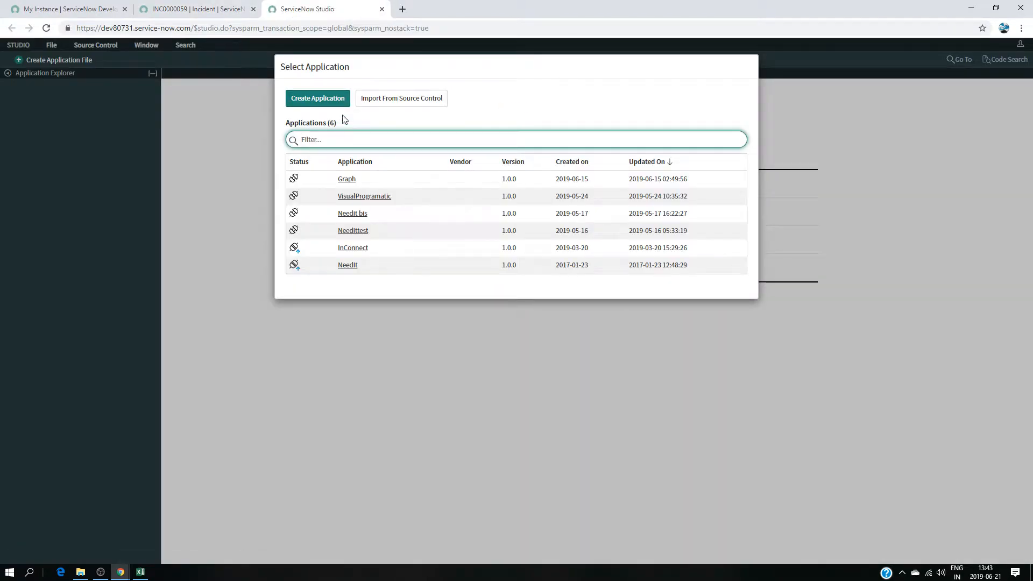
- Begin creating a new application in Studio using the Start from global option
left_click(301, 103)
scroll(524, 226, "down", 1)
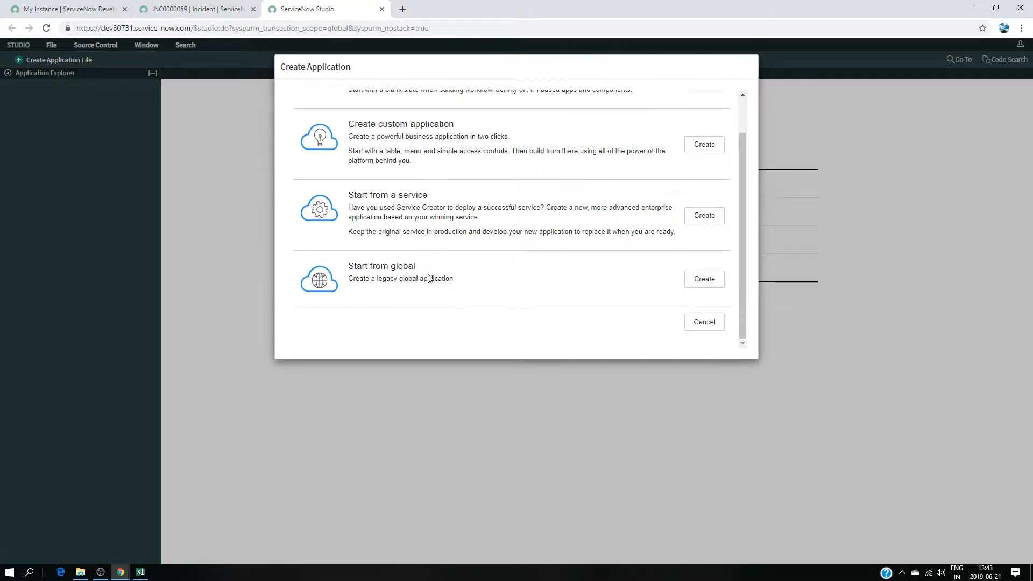
scroll(392, 304, "up", 1)
scroll(484, 285, "down", 1)
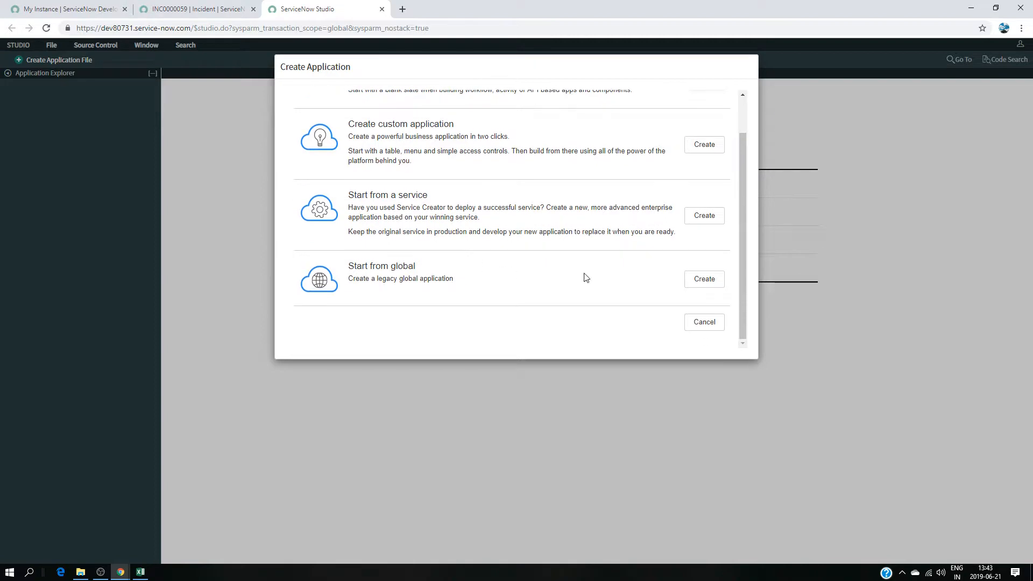
left_click(695, 283)
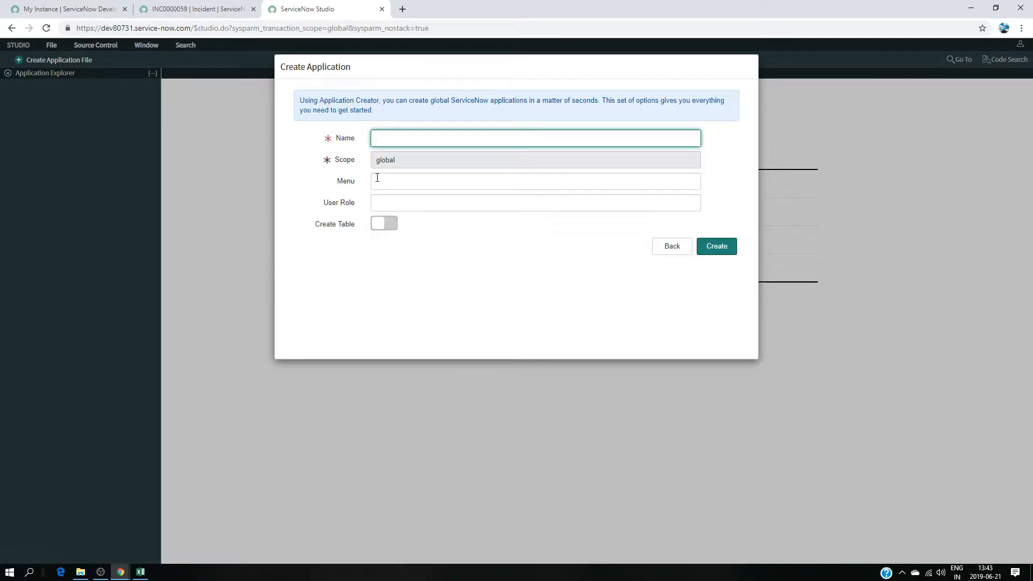
- Turn on table creation for the new application and name the application "DataLookup table"
left_click(384, 224)
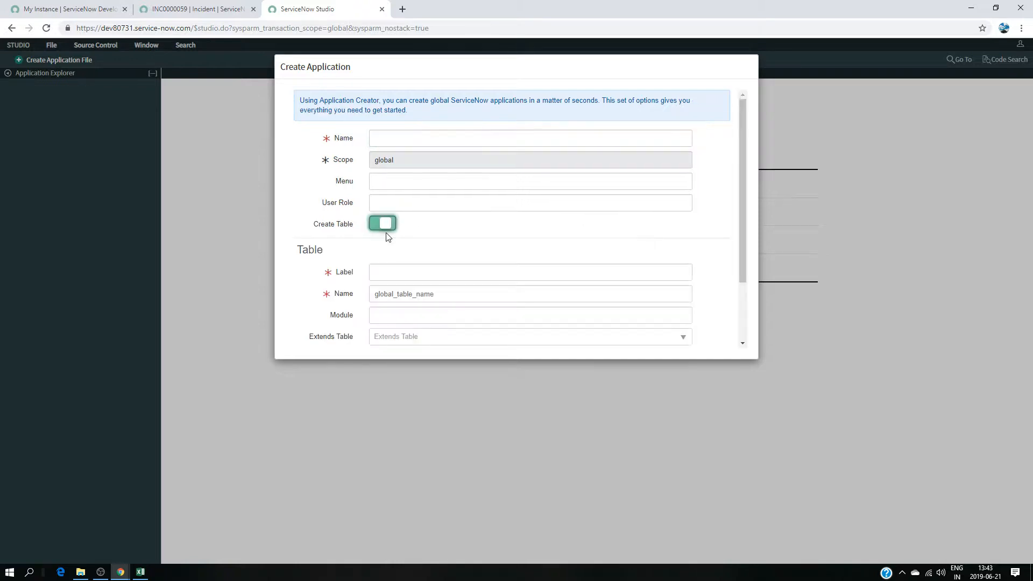
left_click(405, 140)
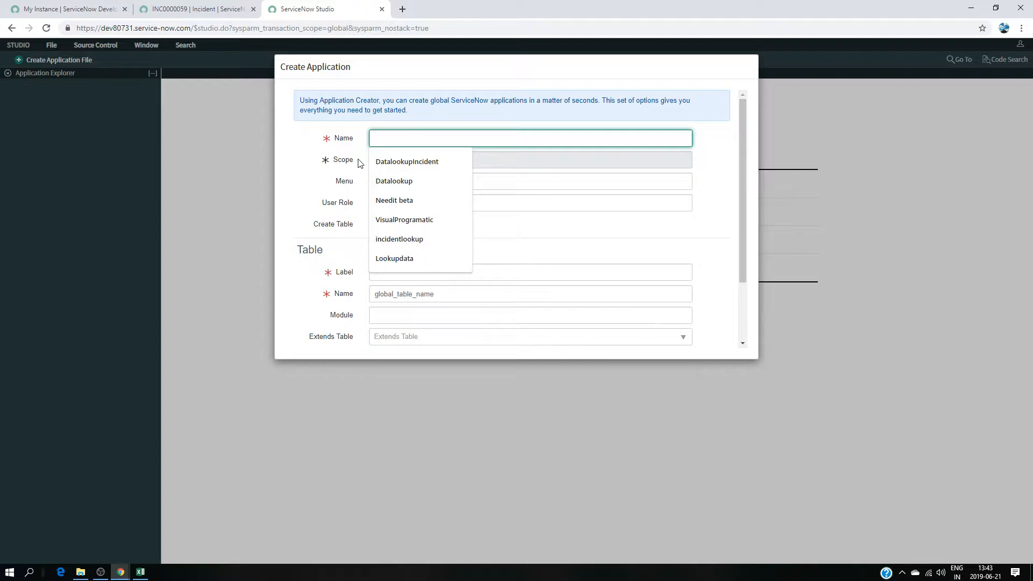
type("DA")
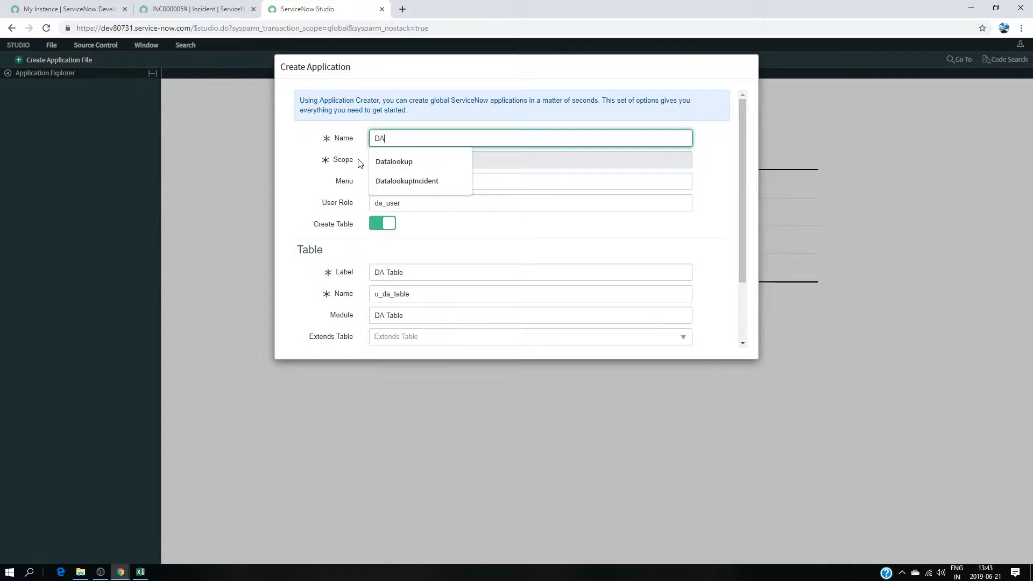
key("BackSpace")
type("ataLookup ")
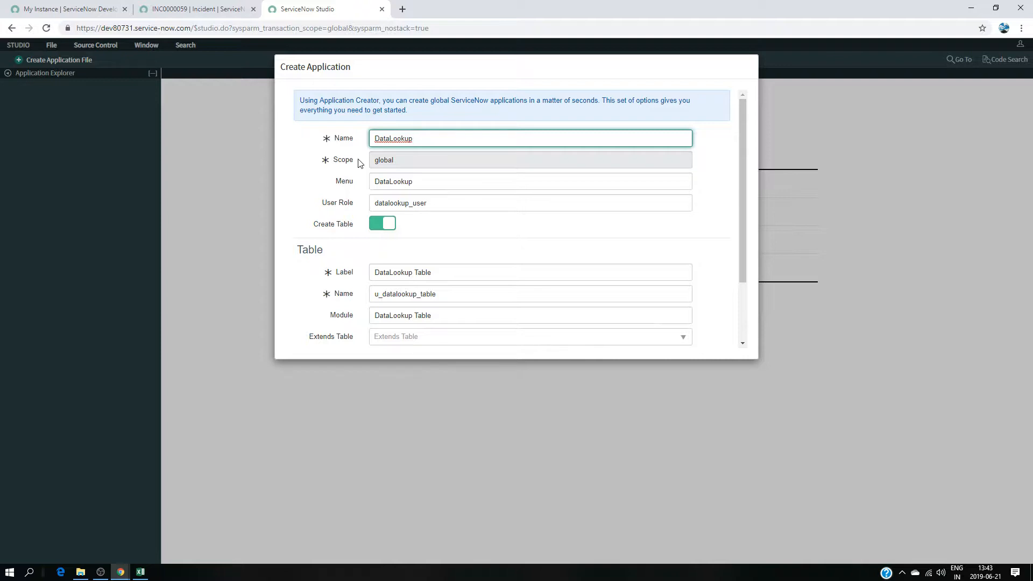
type("T")
key("BackSpace")
type("table")
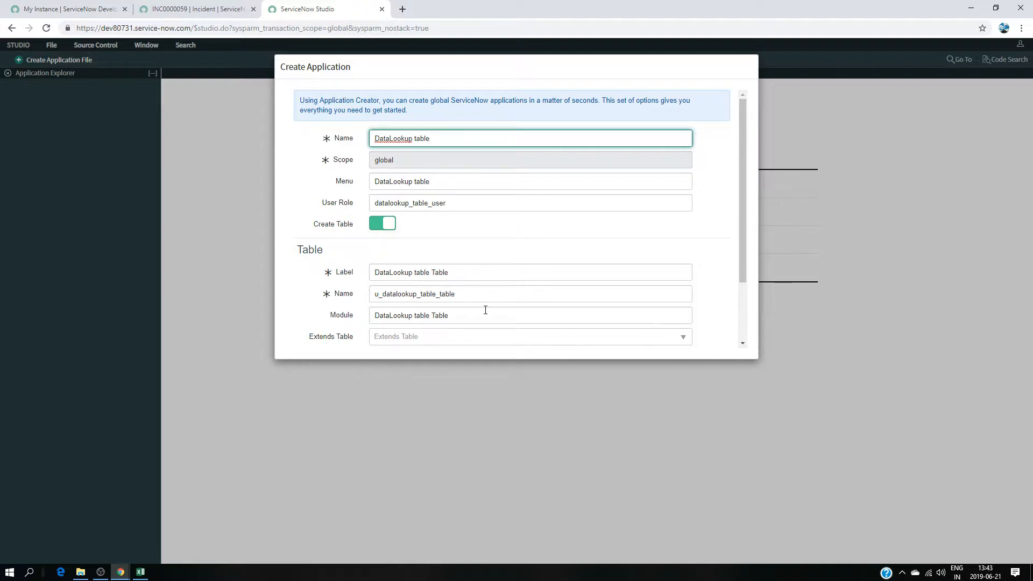
- Shorten the new table's module name to "DataLookup"
scroll(485, 310, "down", 2)
left_click(470, 235)
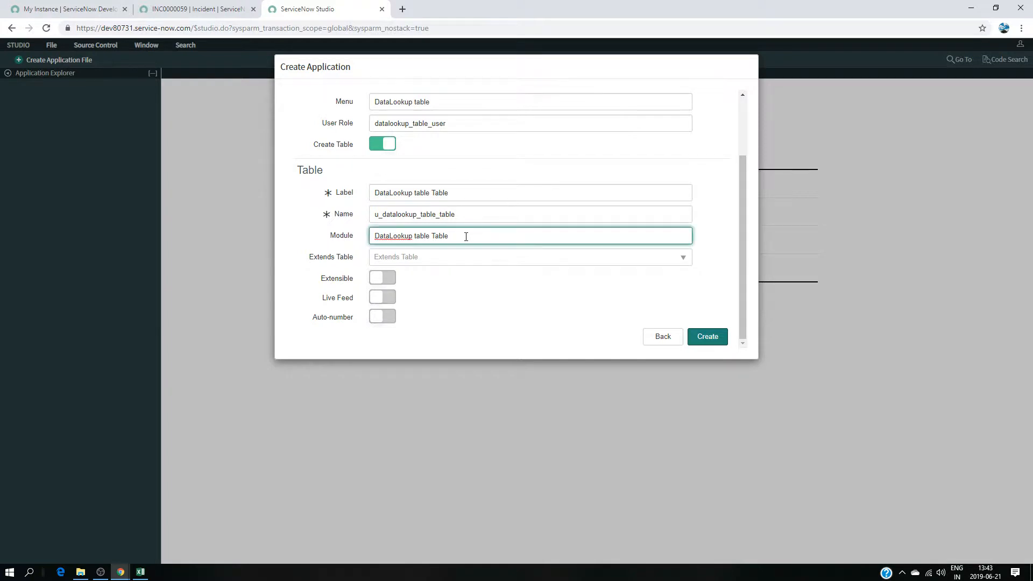
left_click_drag(457, 238, 418, 238)
key("BackSpace")
- Set the table to extend Data Lookup Matcher Rules and enable Extensible, Live Feed and Auto-number
left_click(446, 258)
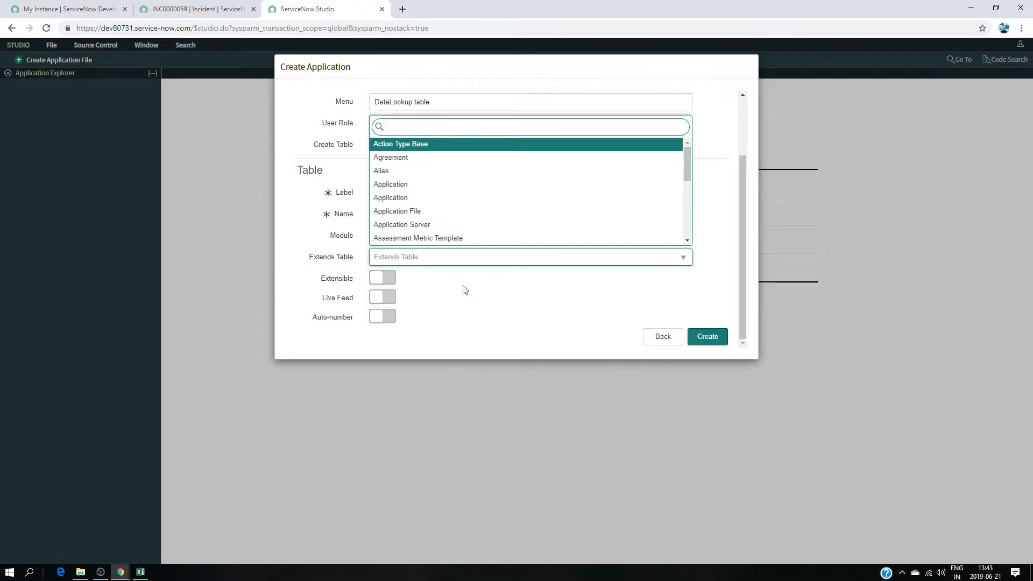
type("dl")
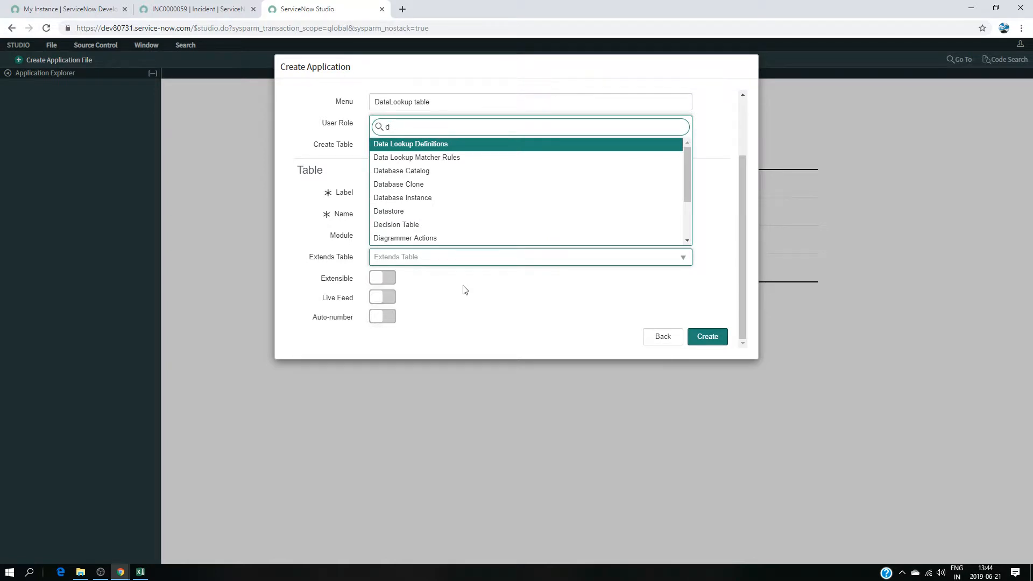
left_click(413, 158)
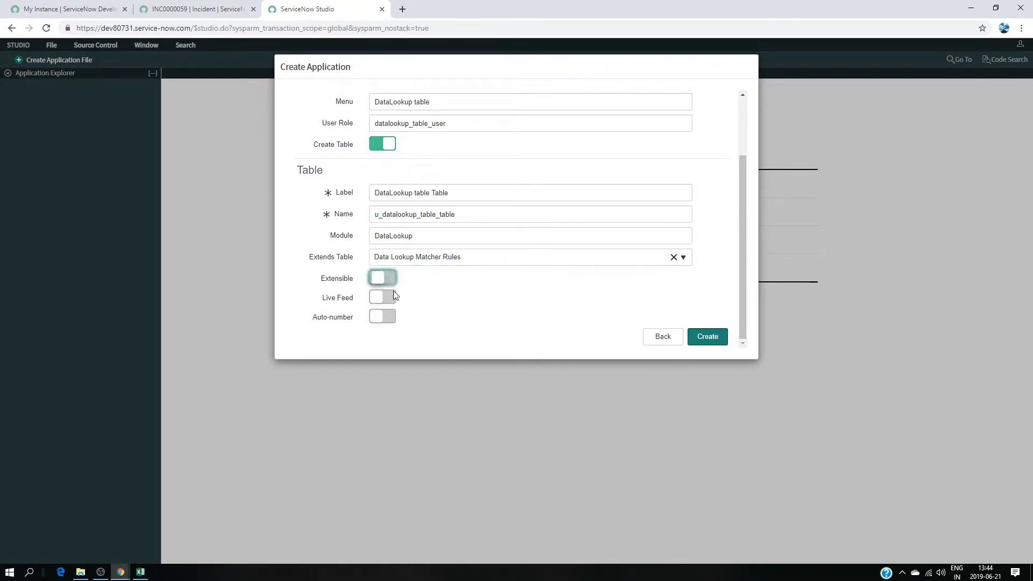
left_click(389, 316)
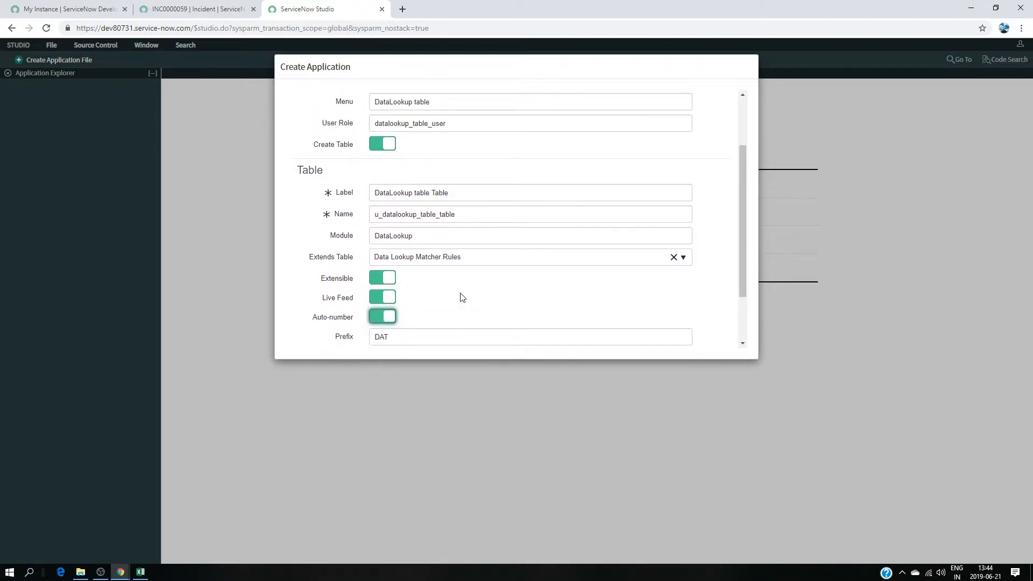
scroll(481, 291, "up", 2)
scroll(485, 288, "down", 1)
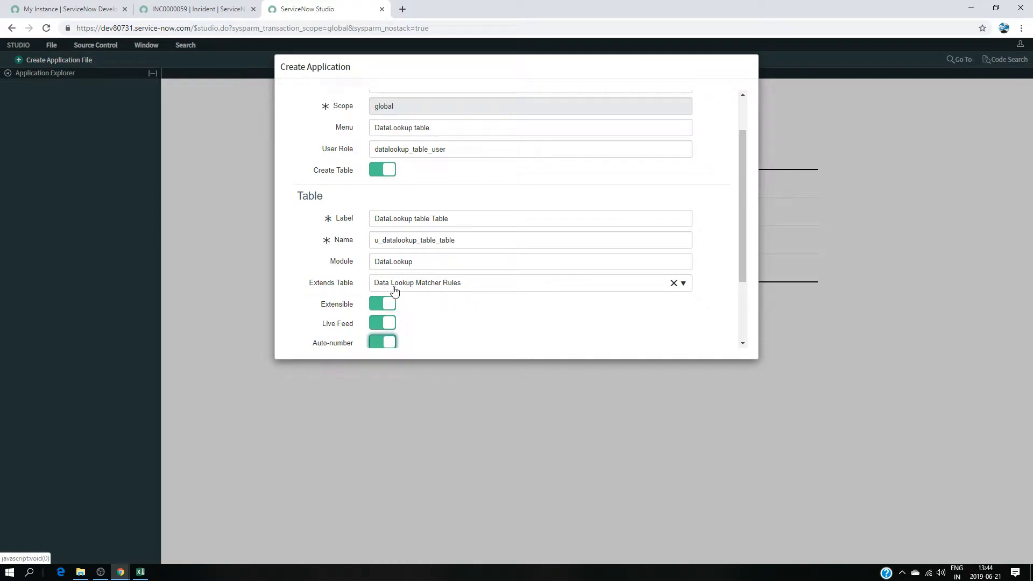
scroll(548, 308, "down", 3)
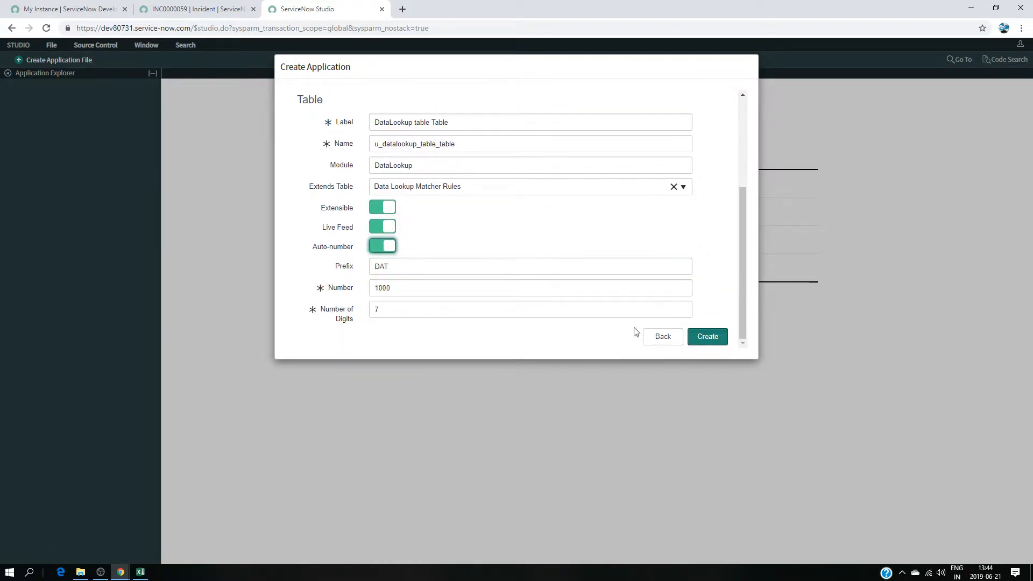
- Create the application, confirm its creation and switch to it in Studio
left_click(708, 337)
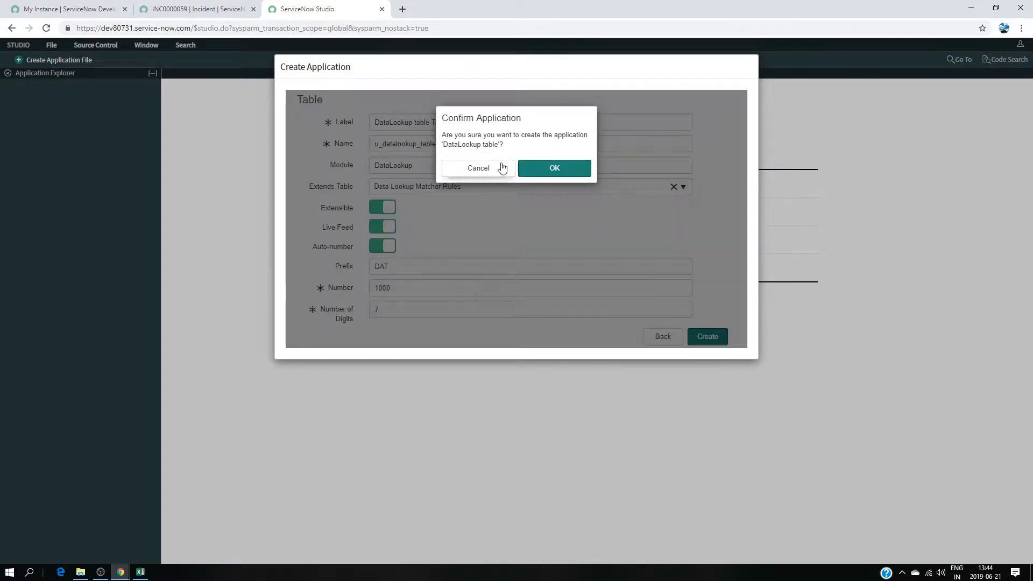
left_click(541, 169)
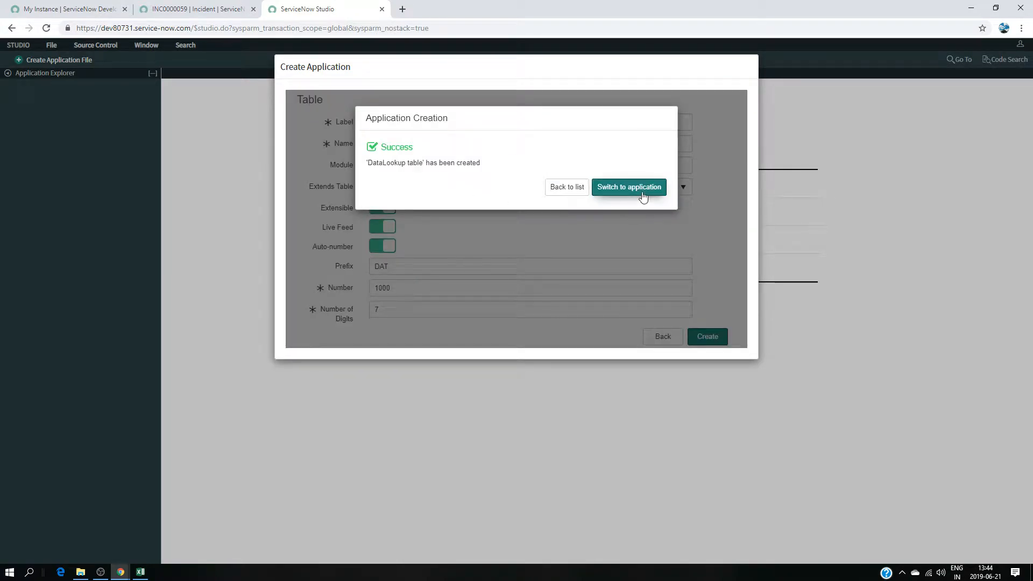
left_click(639, 189)
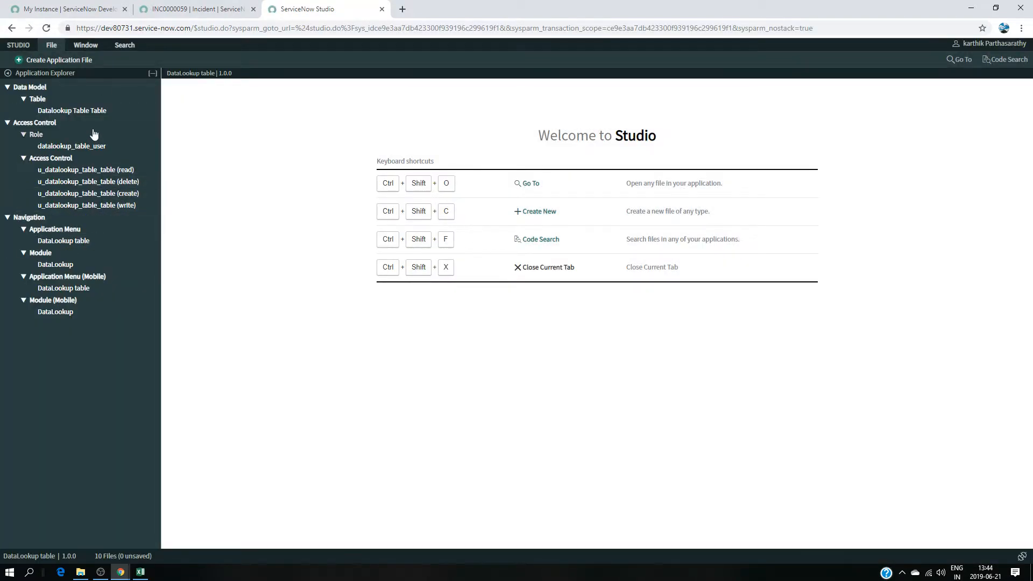
- Open the application's table record, change its label to "Datalookup Table" and update the record
left_click(90, 110)
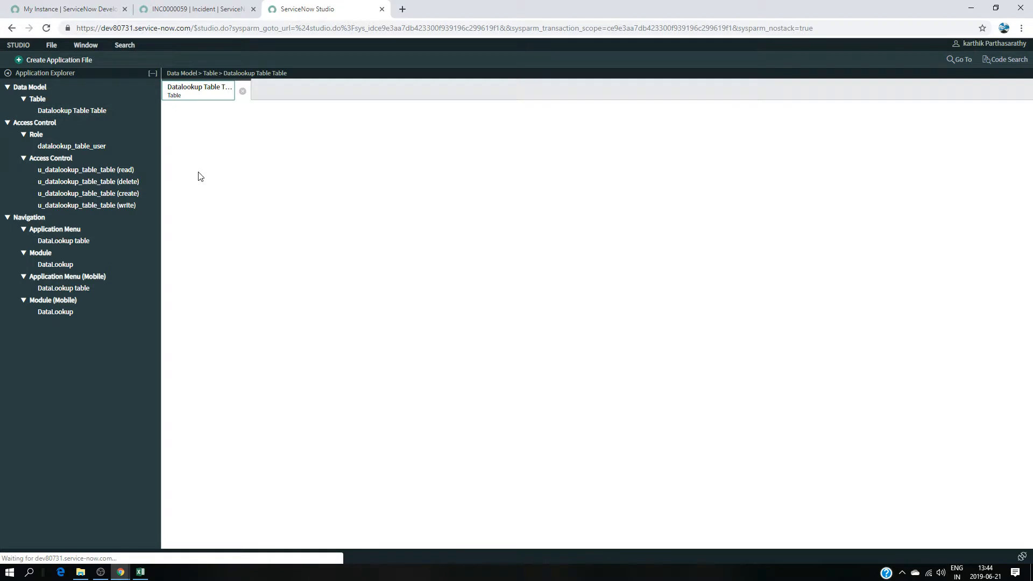
left_click(411, 148)
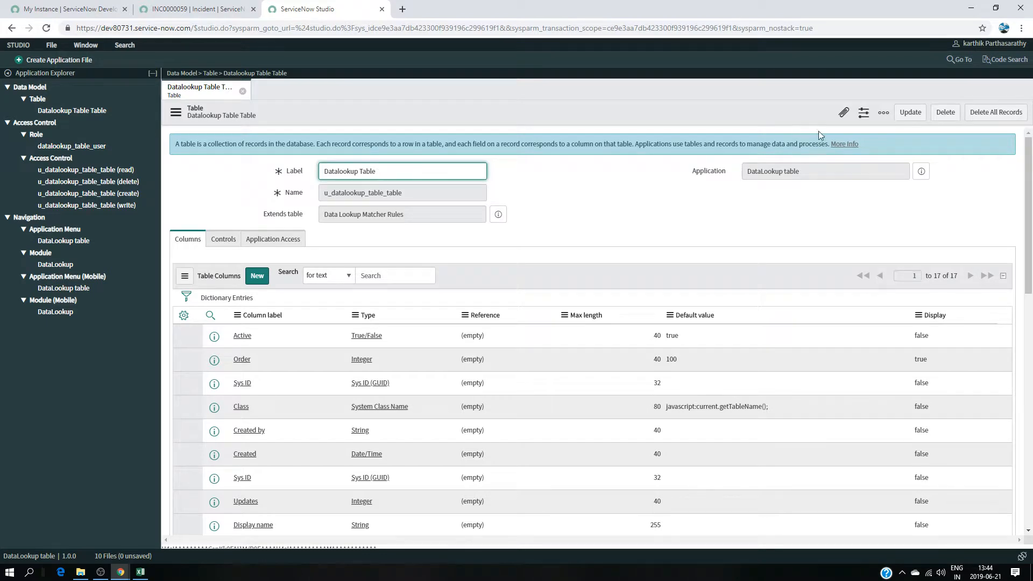
left_click(910, 111)
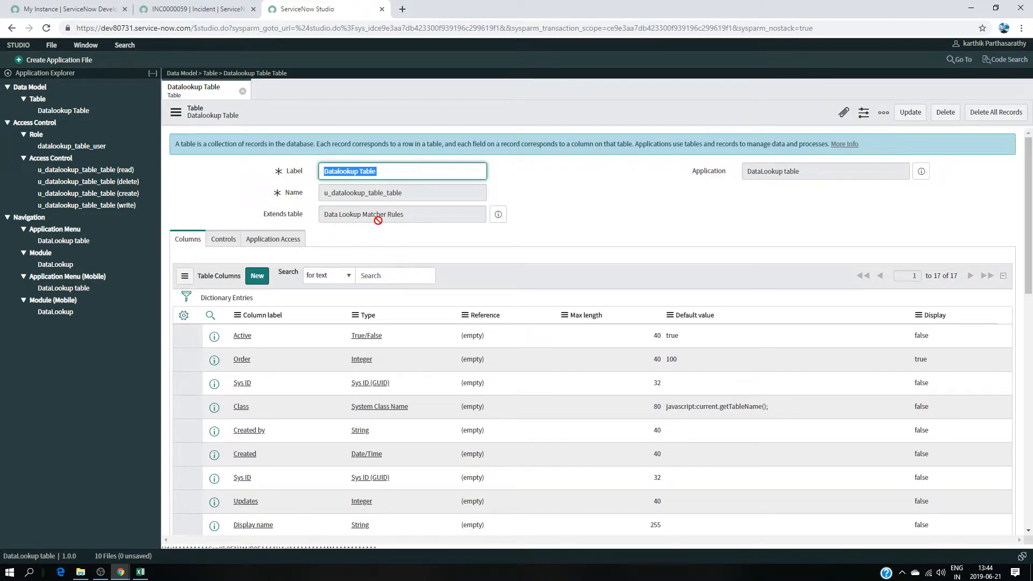
- Preview the details of the extended Data Lookup Matcher Rules table and open the DataLookup module record
left_click(497, 215)
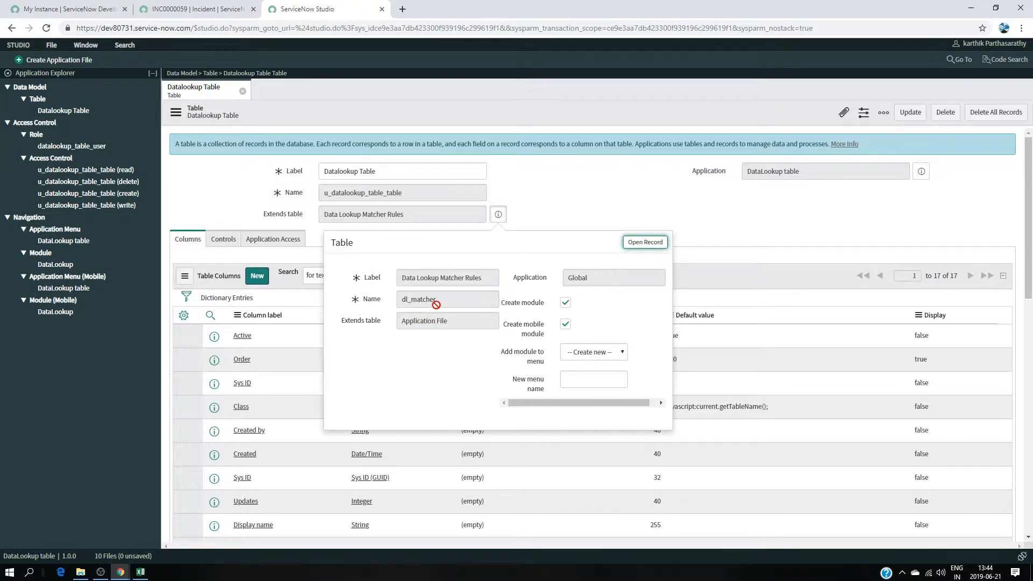
left_click(603, 177)
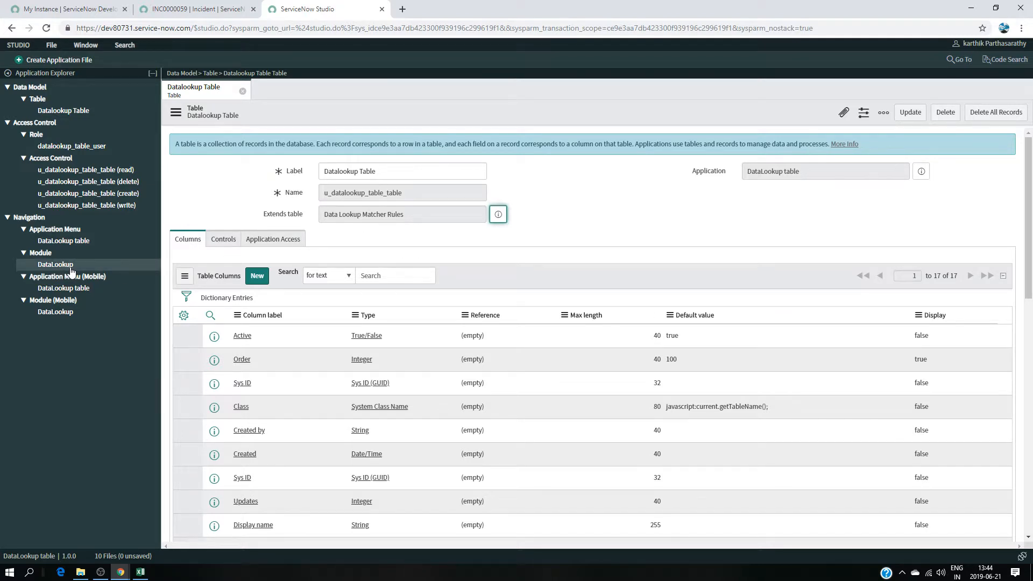
left_click(56, 264)
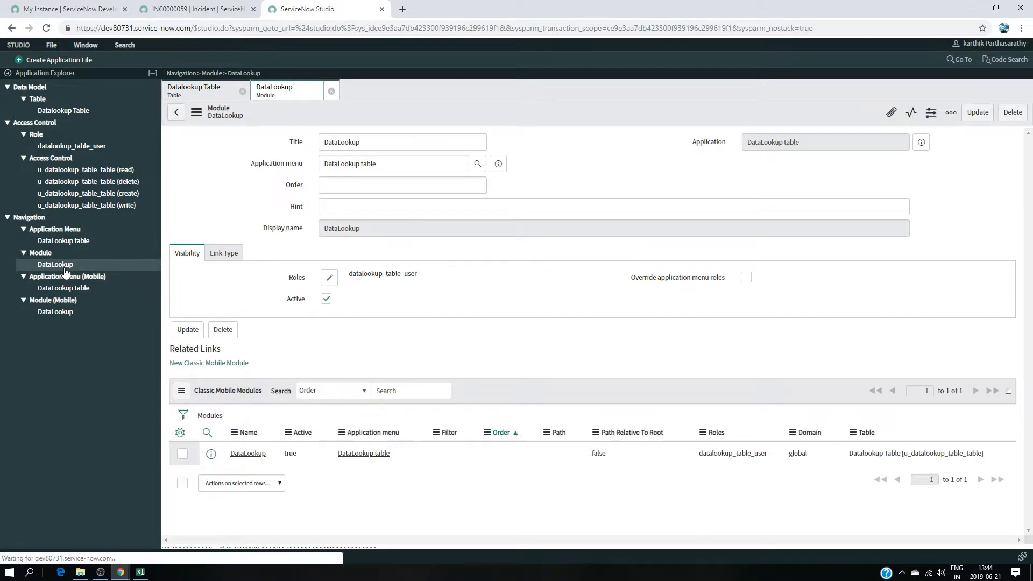
- Return to the incident page, look for the DataLookup module in the navigator and reload the page
left_click(199, 8)
double_click(43, 79)
key("BackSpace")
type("dalal")
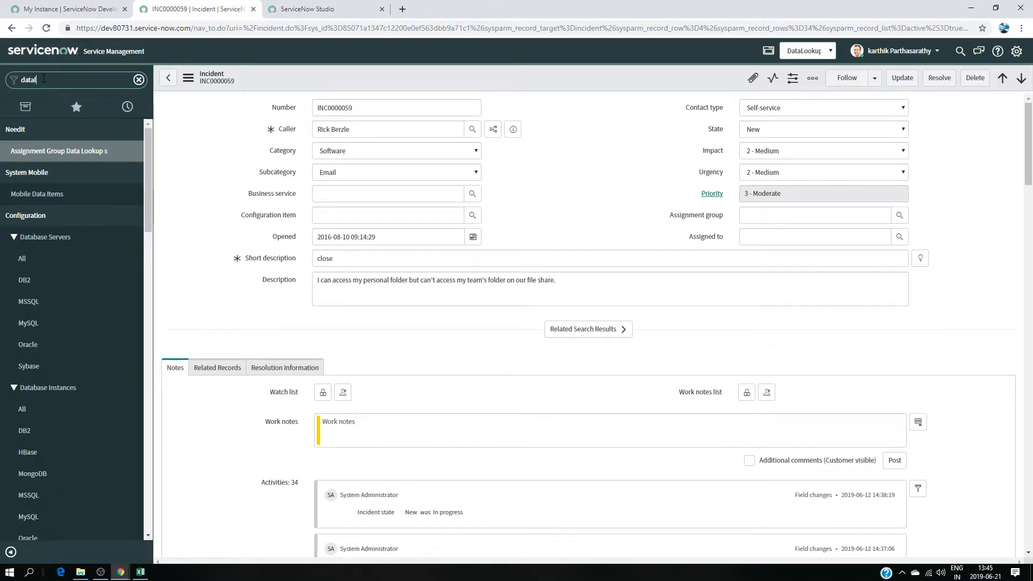
type("oo")
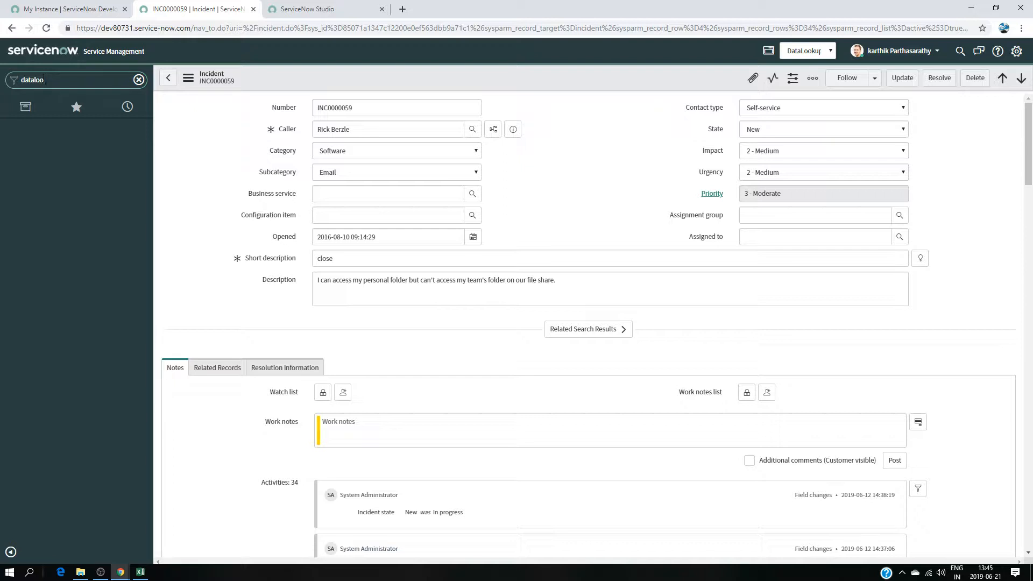
left_click(46, 28)
left_click(567, 108)
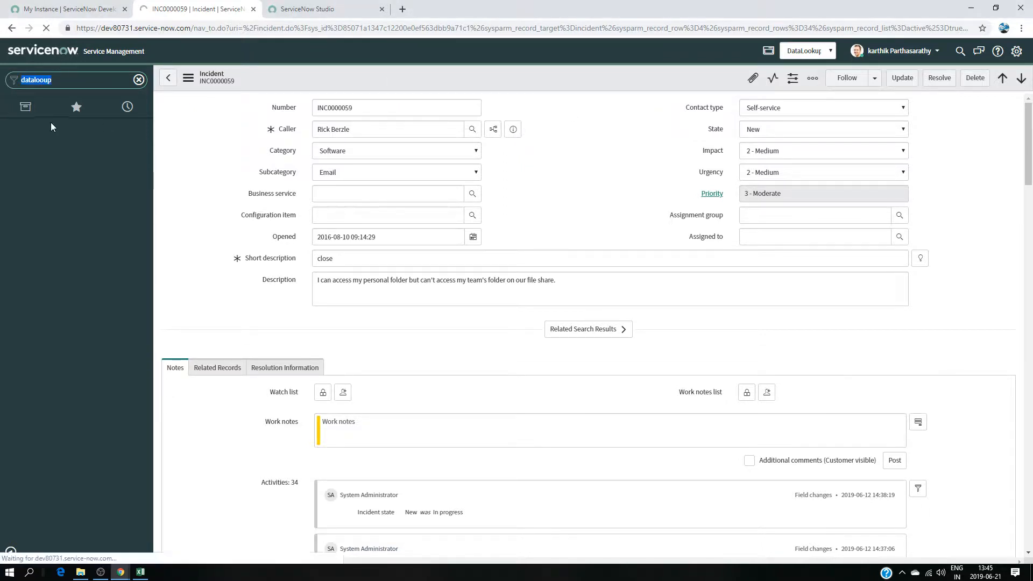
- Filter the navigator for "datal", add the DataLookup module to the favorites and show the favorites list
type("data")
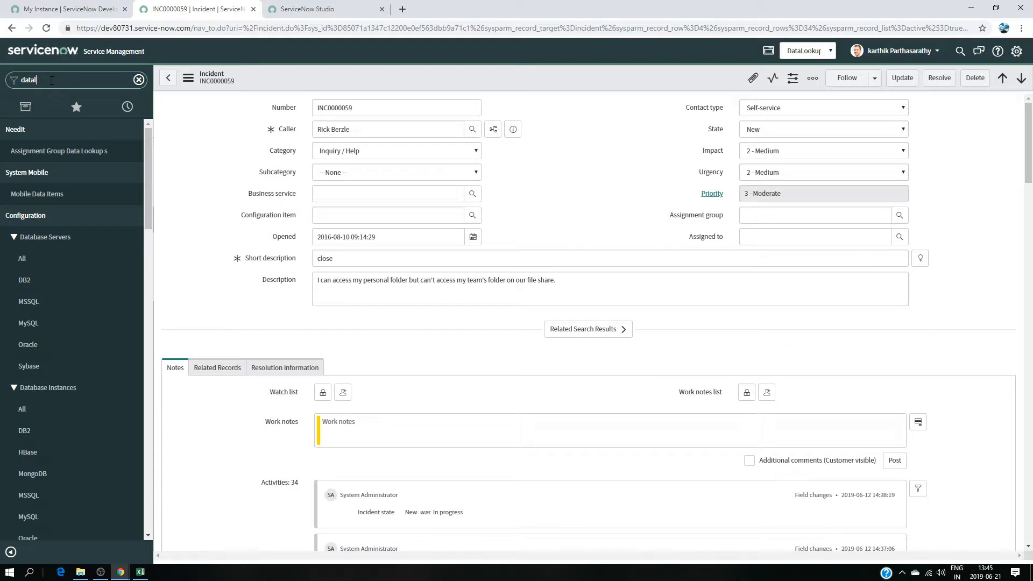
type("l")
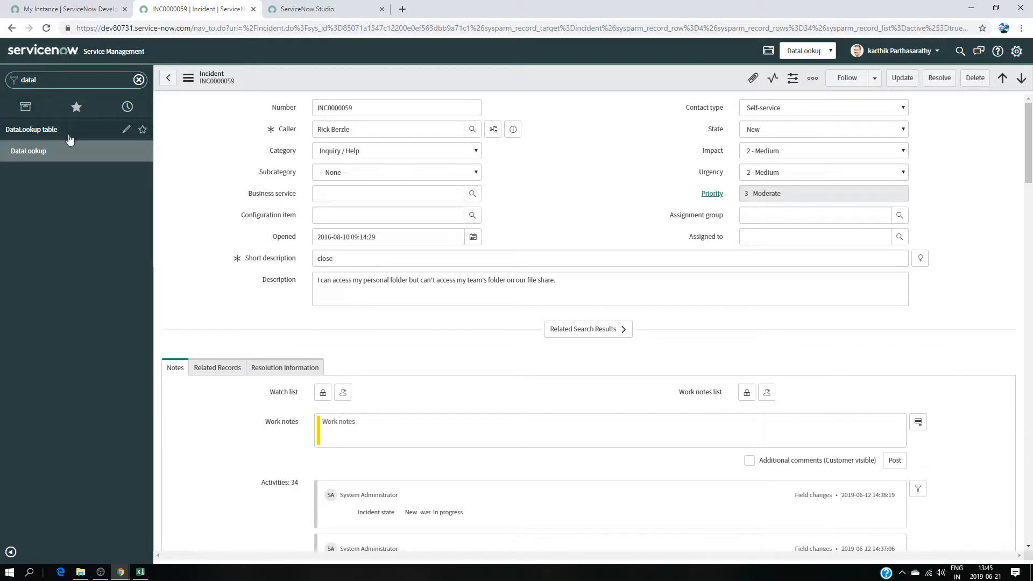
left_click(142, 151)
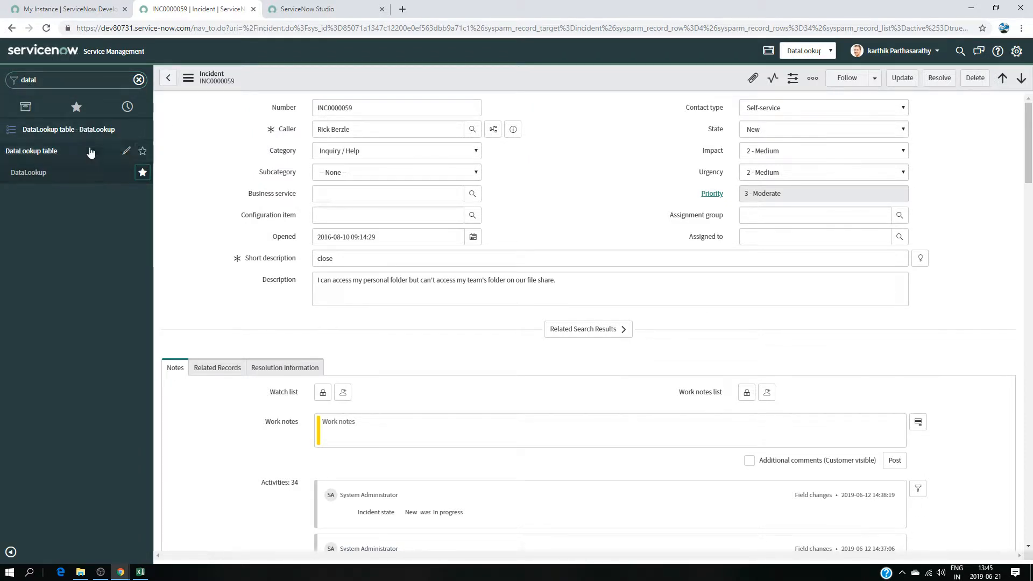
left_click(78, 109)
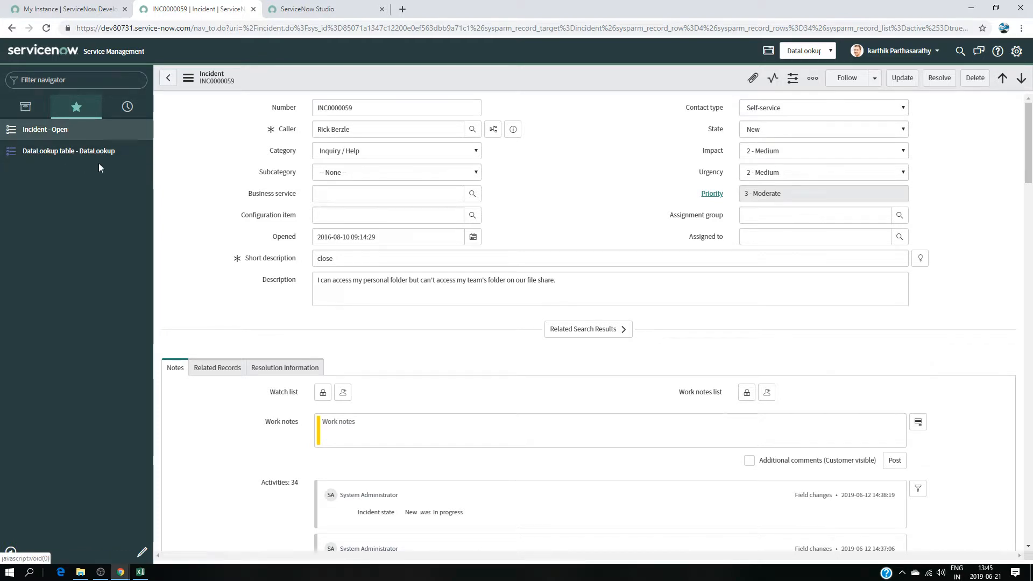
- Return to Studio, close the DataLookup module record and check the required matcher and setter columns in the Excel workbook
left_click(312, 10)
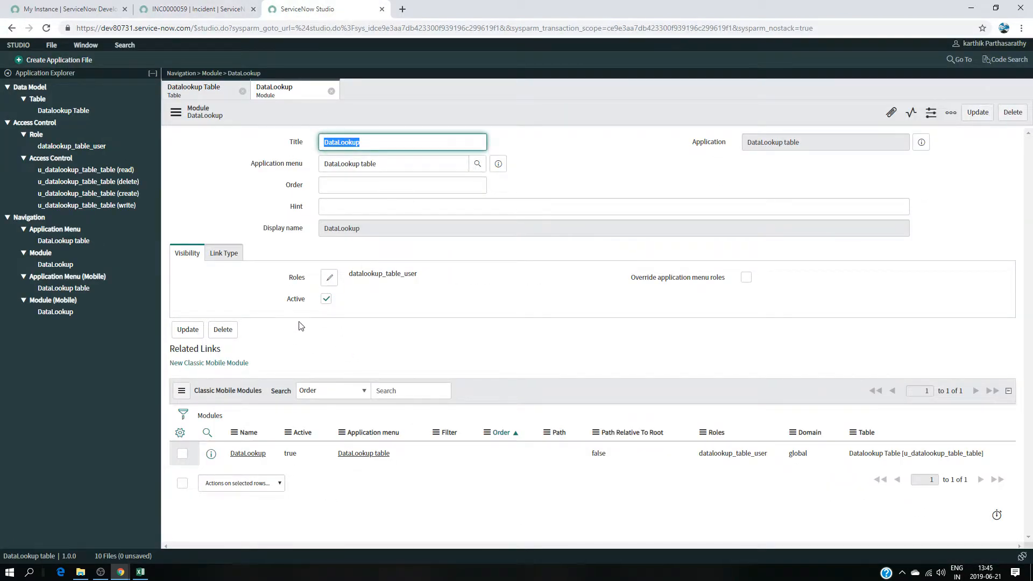
left_click(330, 91)
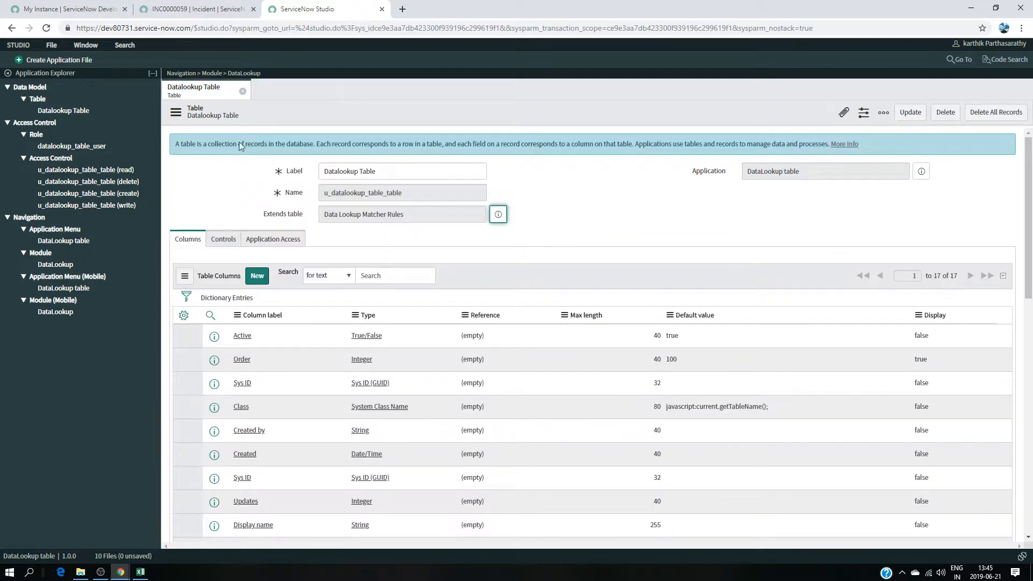
scroll(279, 307, "down", 5)
left_click(140, 572)
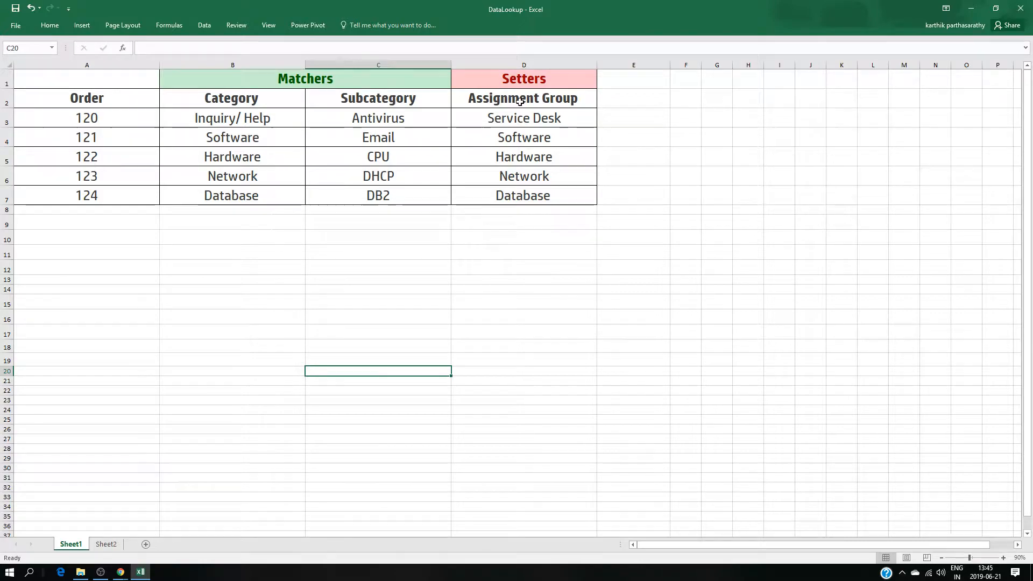
left_click(971, 8)
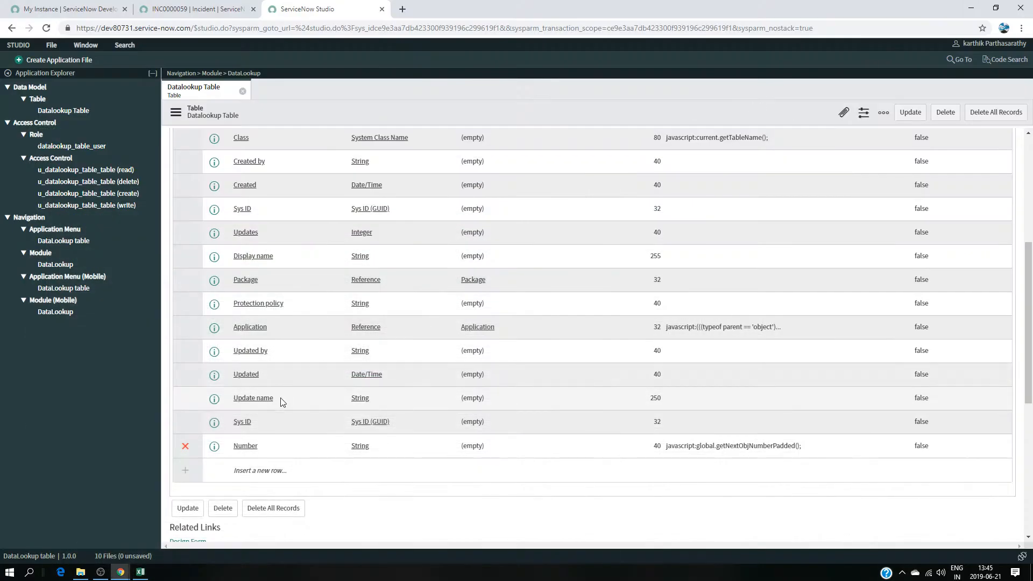
- Add a column labelled "category" of type Choice to the Datalookup Table
left_click(261, 471)
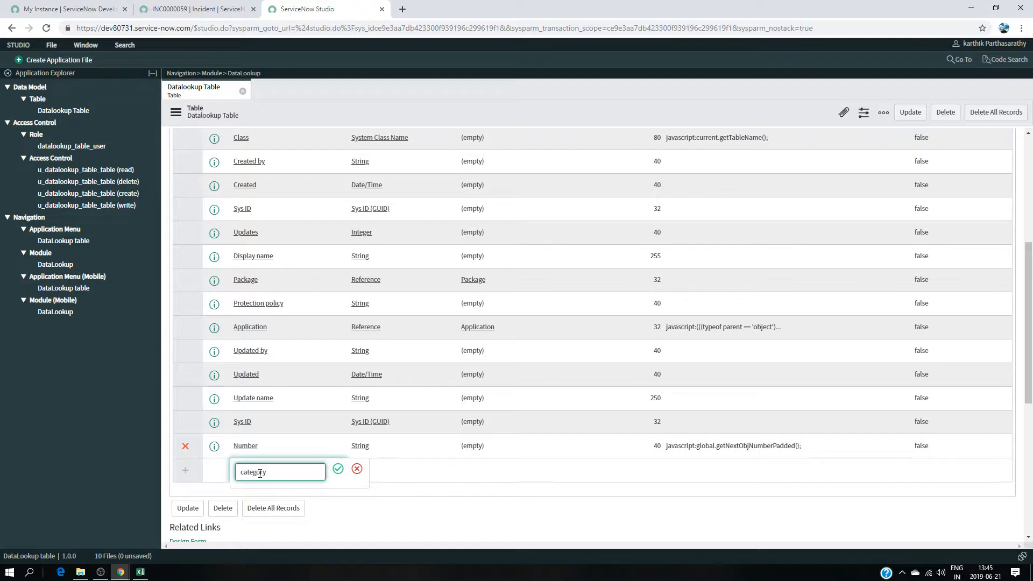
type("category")
left_click(338, 469)
left_click(384, 475)
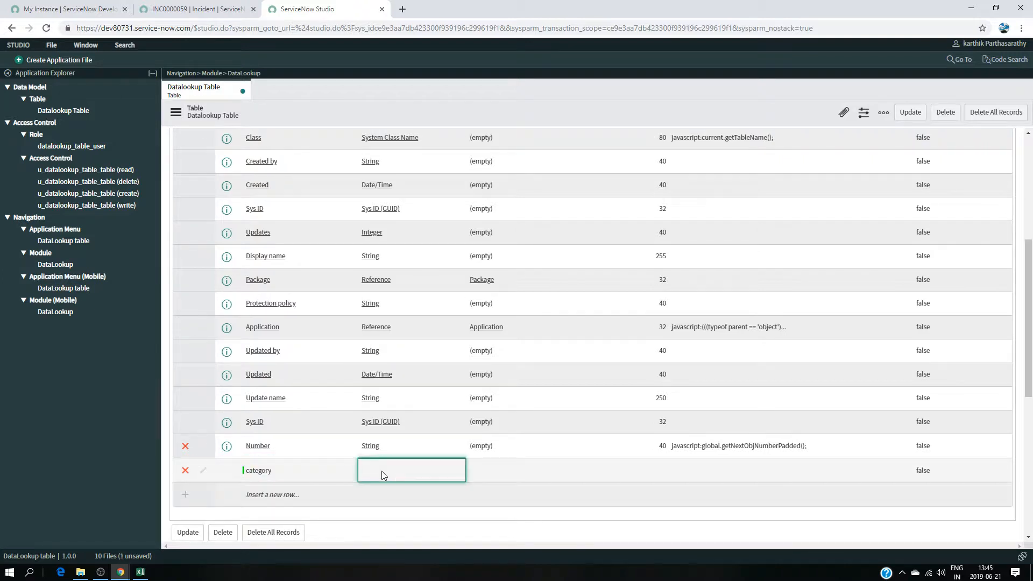
left_click(381, 475)
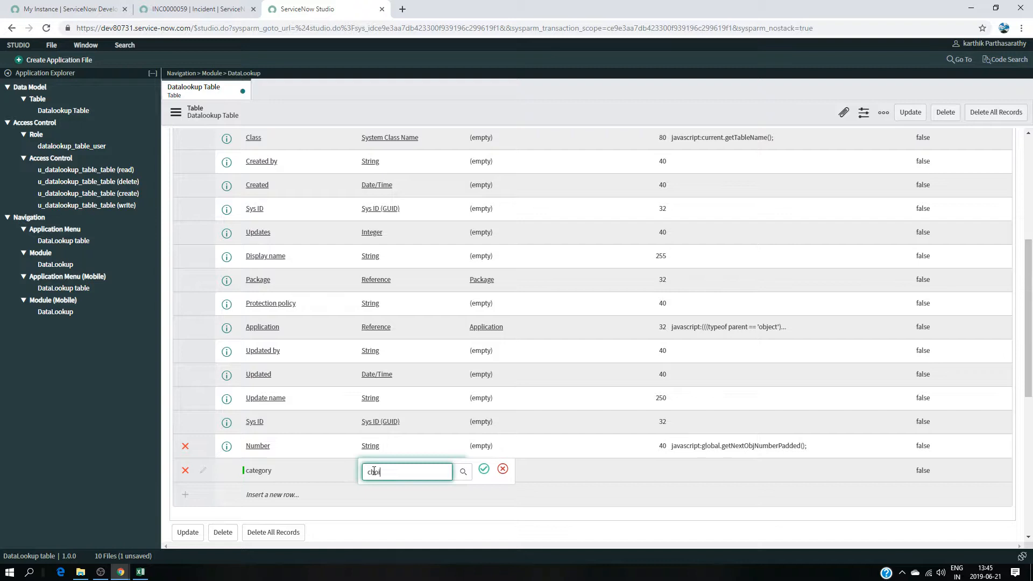
left_click(484, 469)
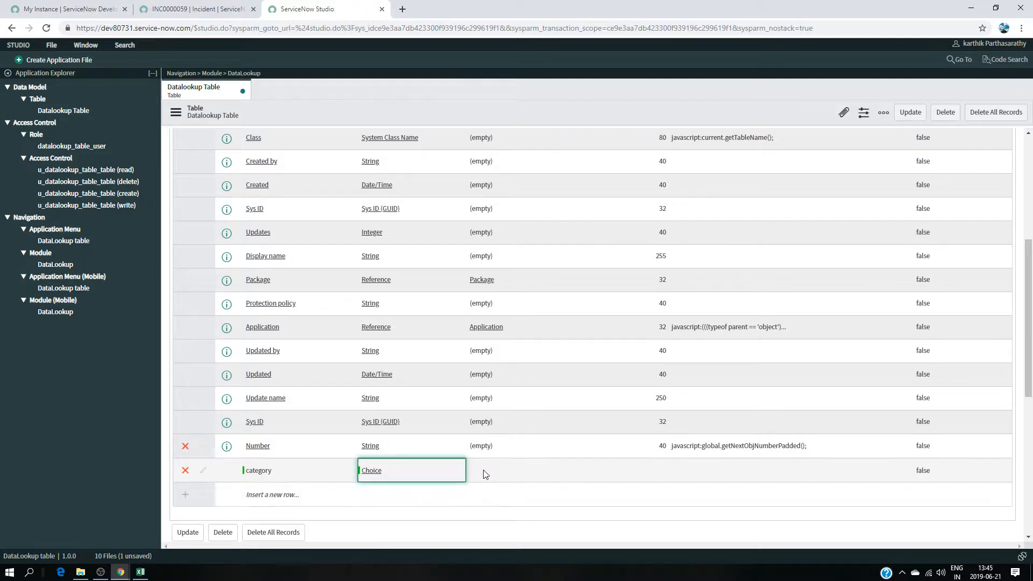
- Add a second Choice column labelled "subcategory" to the Datalookup Table
left_click(265, 494)
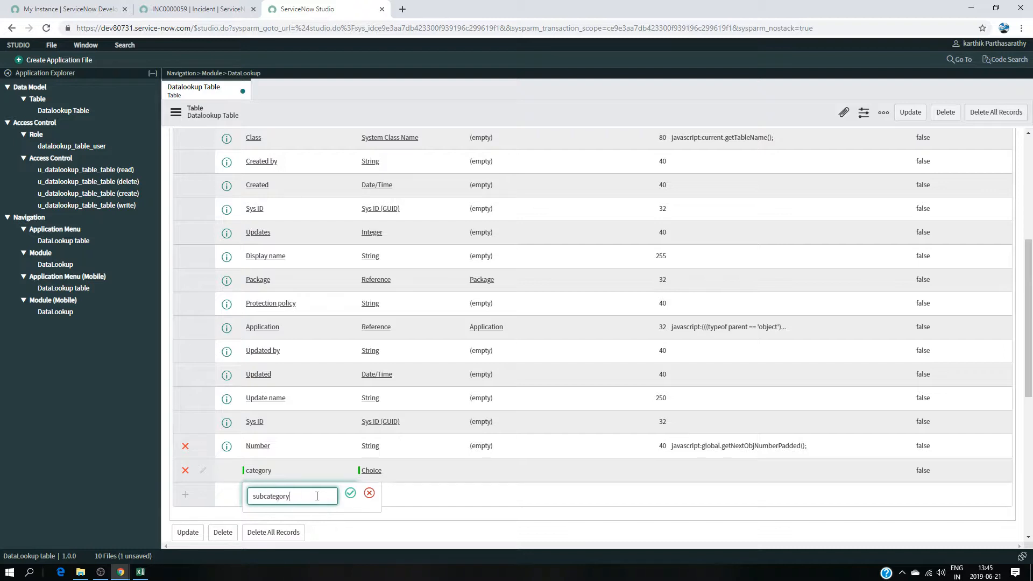
left_click(350, 492)
left_click(390, 493)
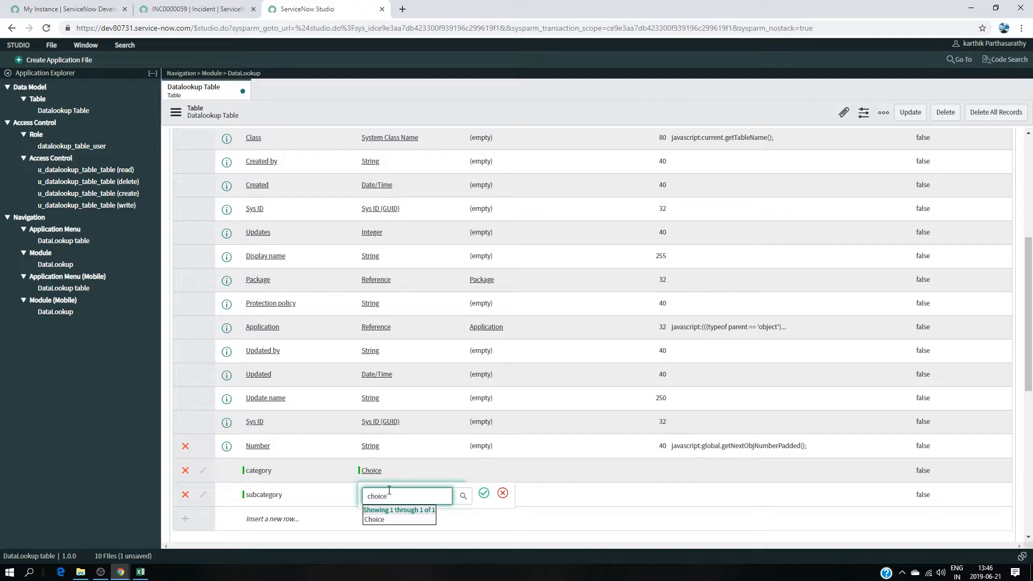
left_click(484, 493)
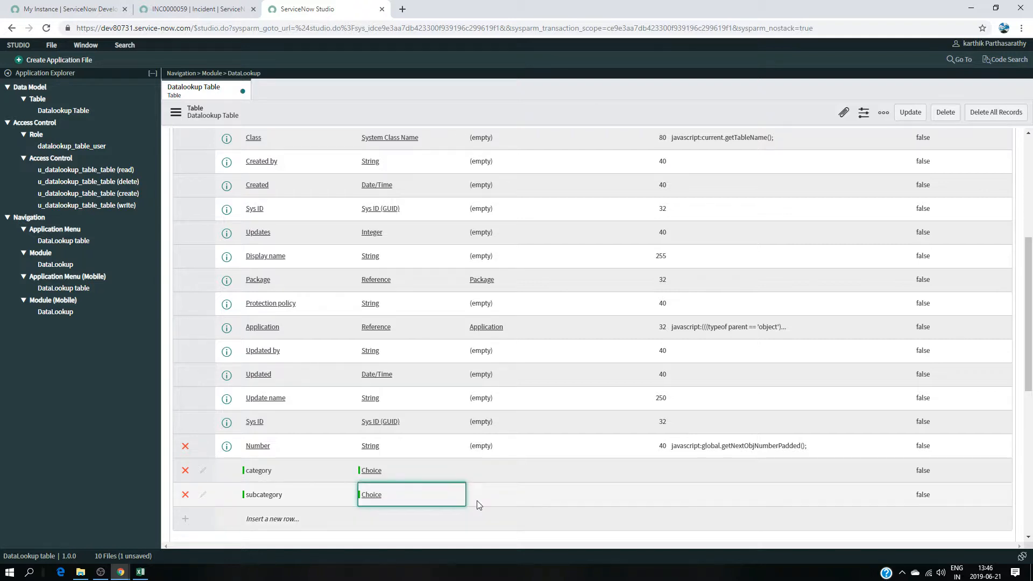
- Add a column labelled "assignment group" of type Reference that points to the Group [sys_user_group] table
left_click(278, 520)
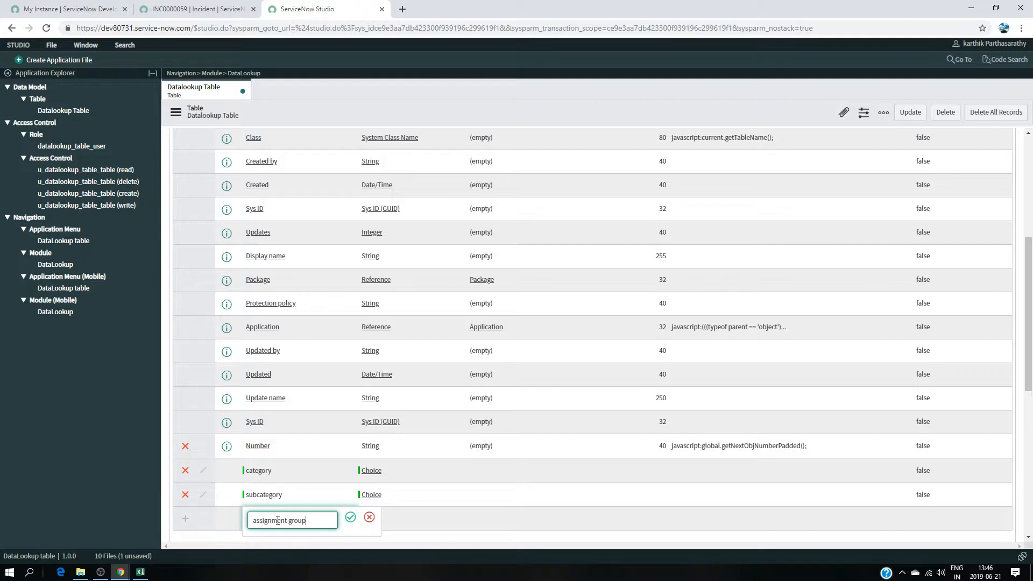
left_click(350, 517)
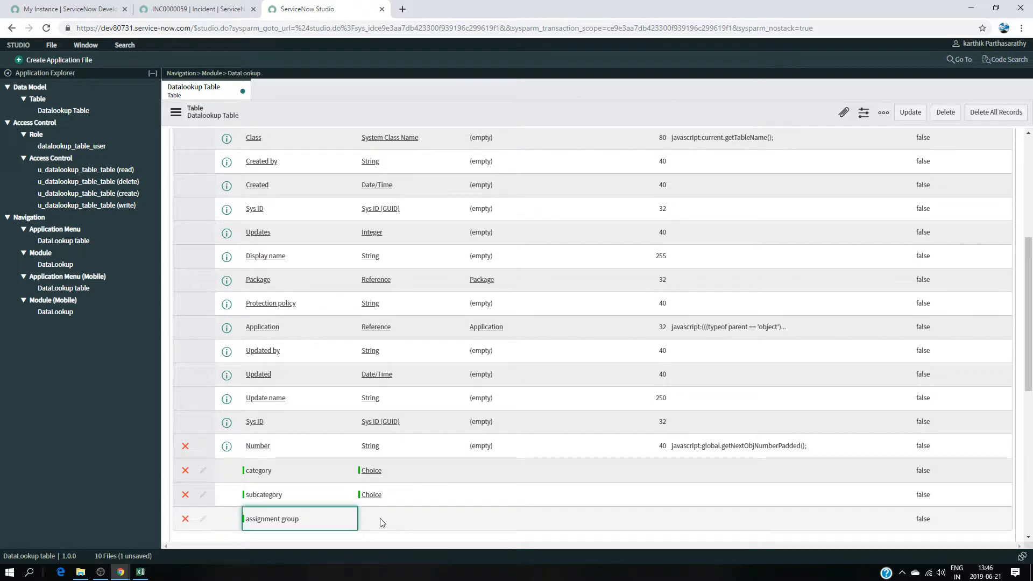
left_click(381, 519)
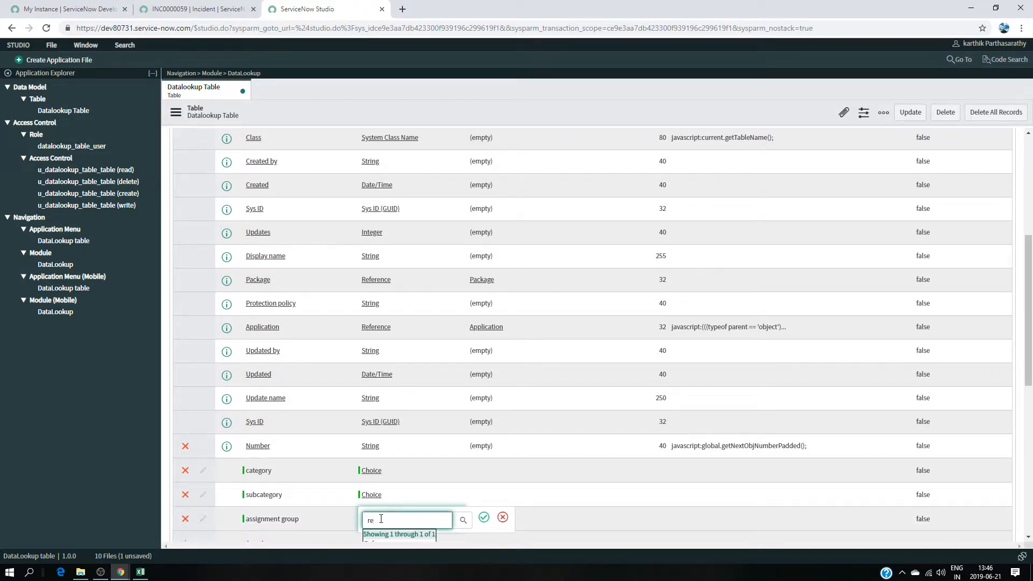
type("re")
scroll(506, 417, "down", 2)
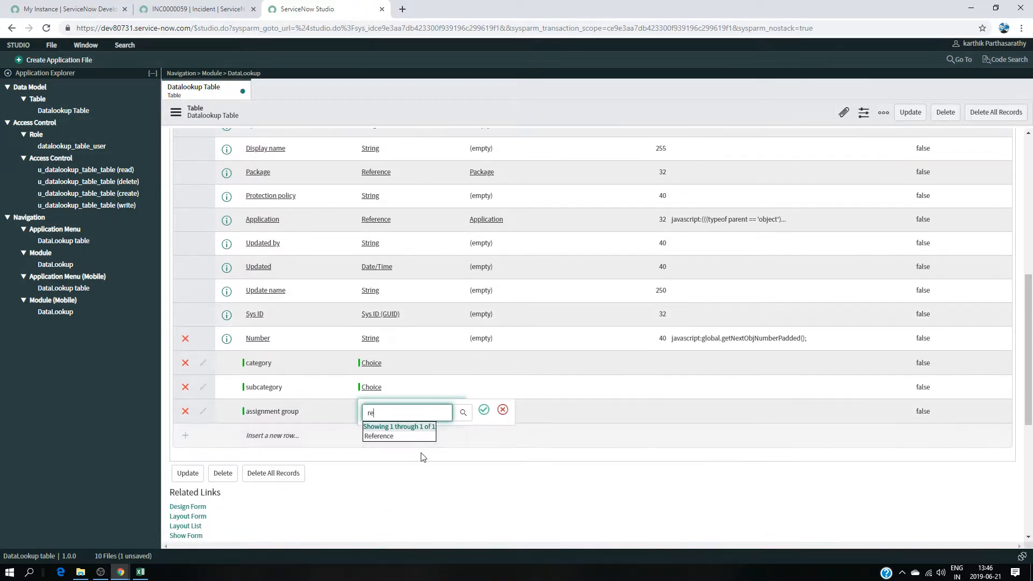
left_click(395, 435)
left_click(484, 410)
left_click(487, 412)
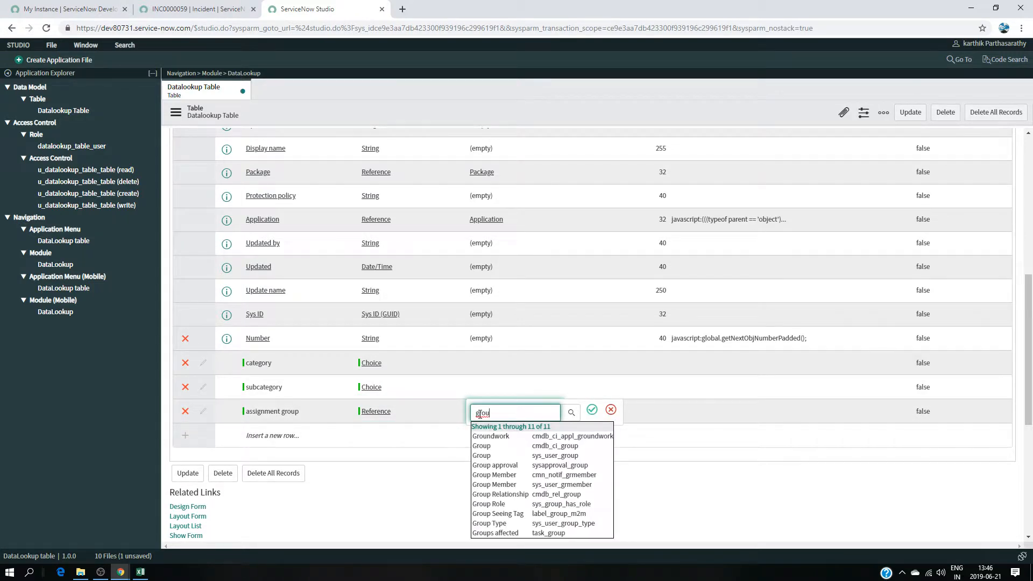
left_click(493, 455)
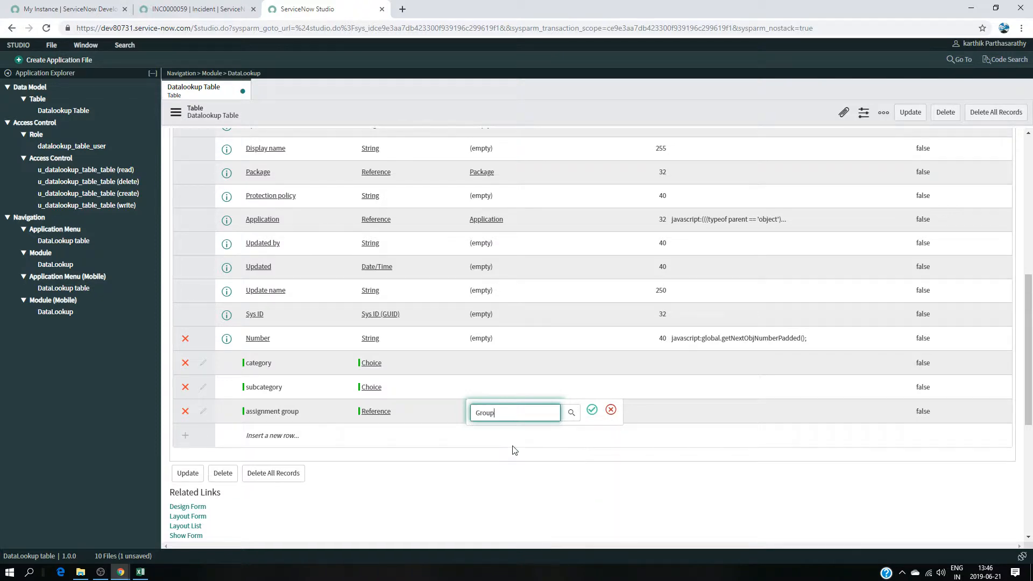
left_click(591, 410)
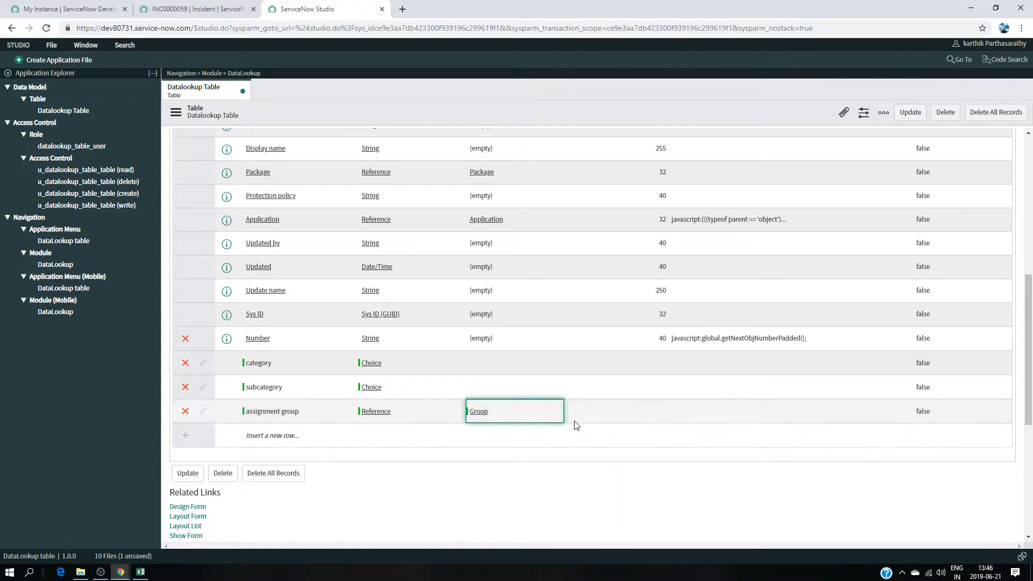
- Check the planned columns in the DataLookup Excel workbook, return to Studio and save the Datalookup Table record with its new columns
left_click(122, 573)
left_click(139, 573)
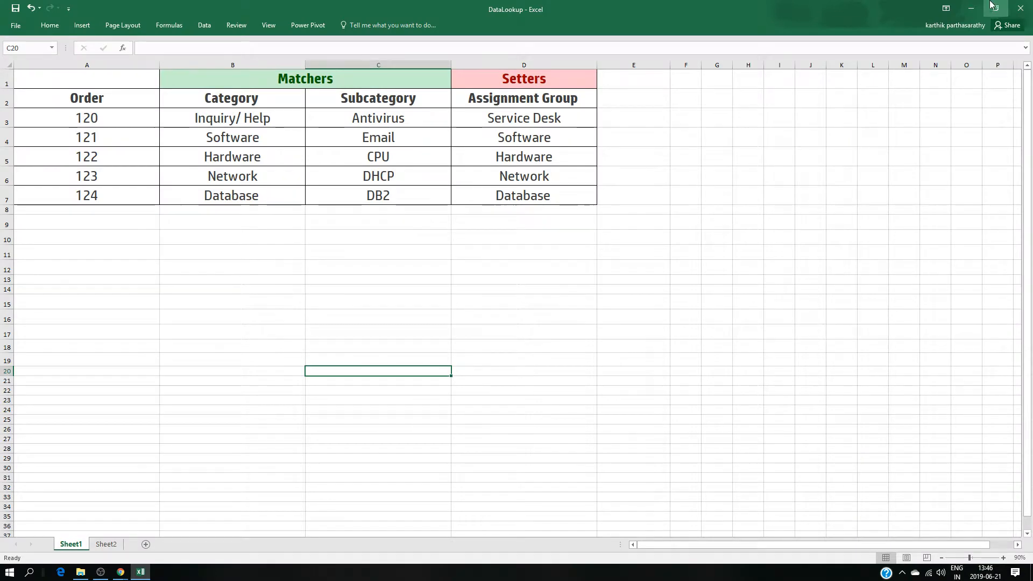
left_click(982, 7)
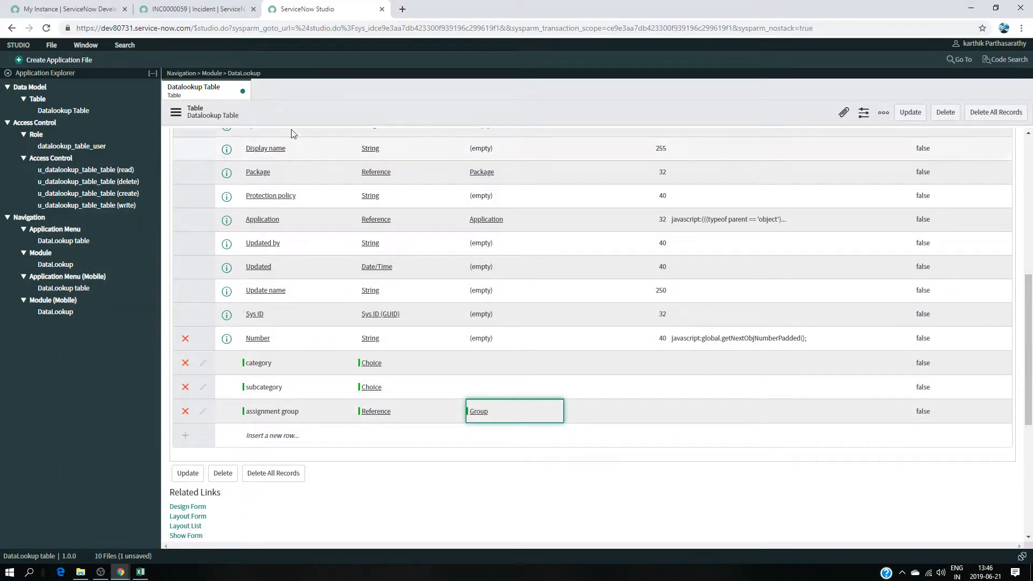
left_click(176, 113)
left_click(193, 124)
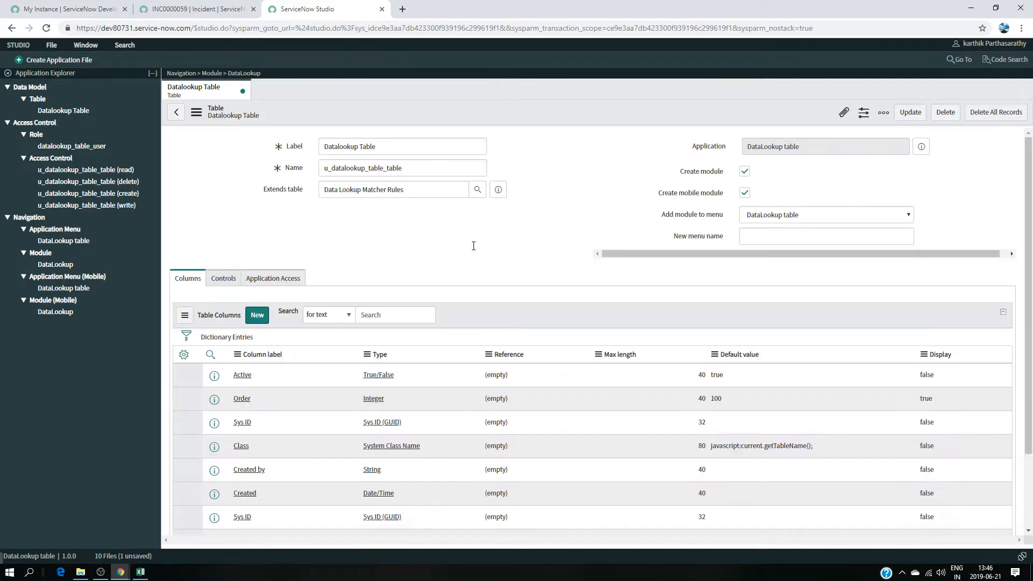
- Compare the saved columns of the Datalookup Table with the matchers and setters in the Excel workbook
scroll(474, 246, "down", 5)
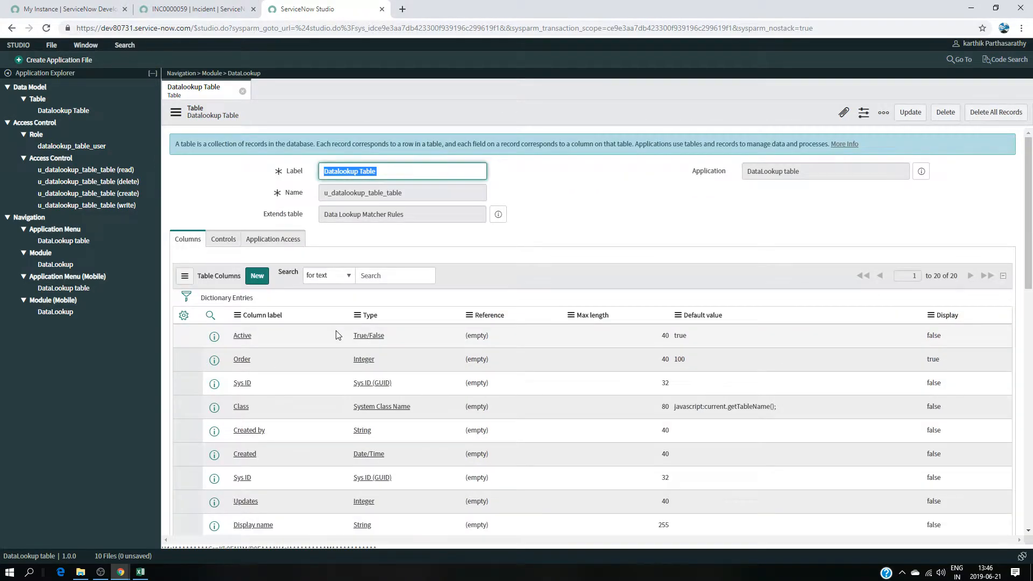
scroll(340, 334, "down", 15)
scroll(341, 334, "up", 2)
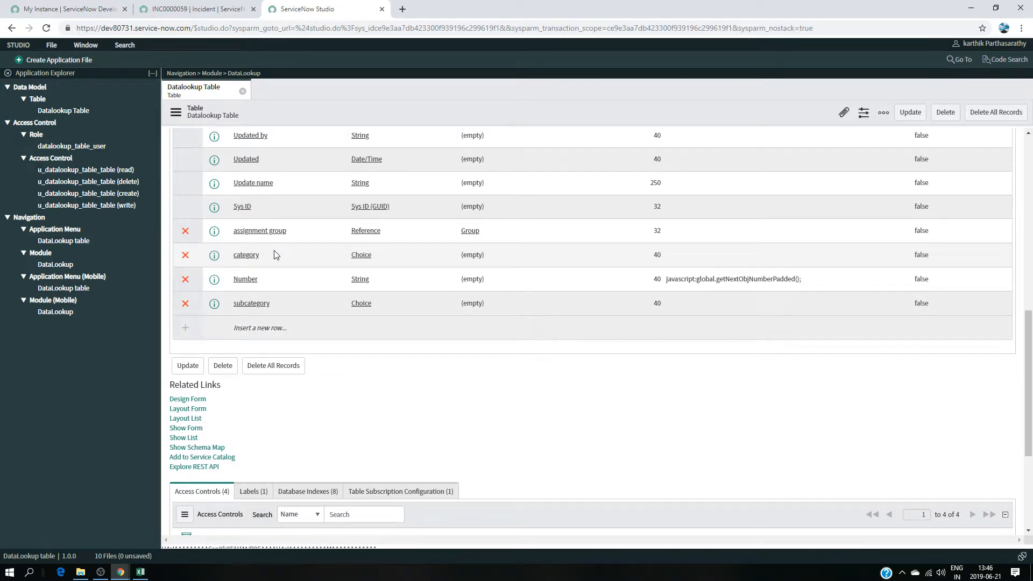
left_click(140, 572)
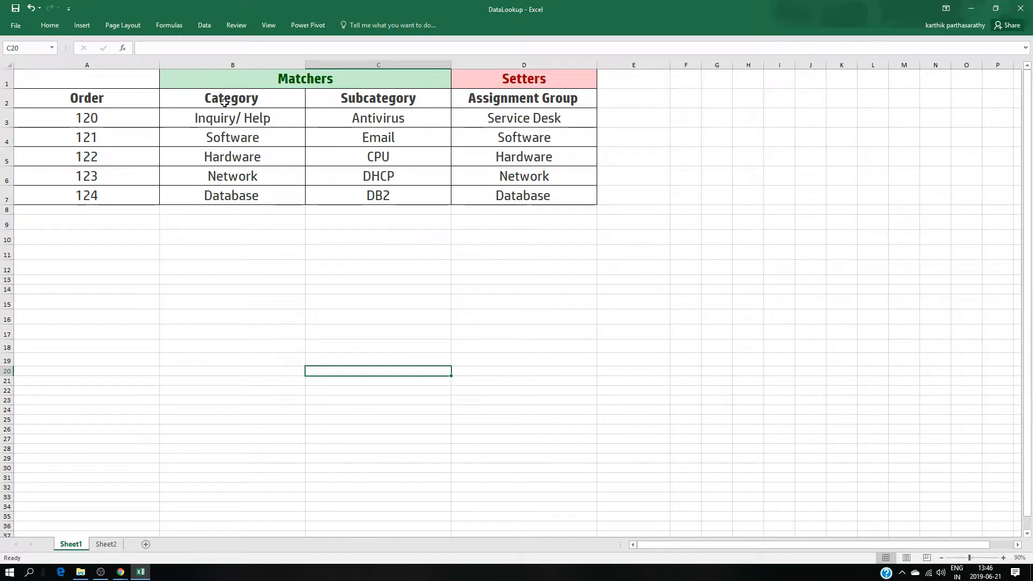
left_click(976, 7)
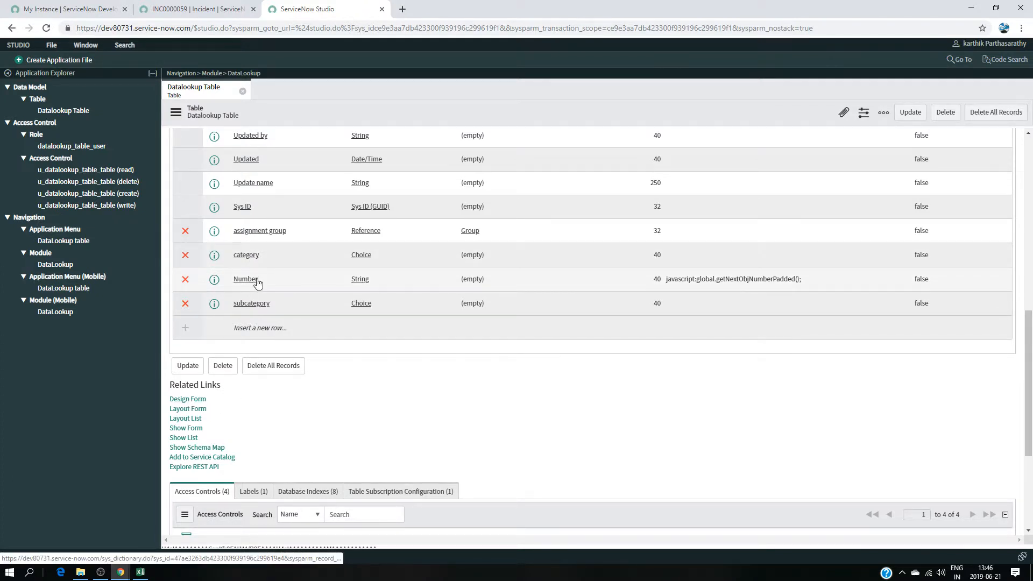
- Open the category column's dictionary entry in the Advanced view and show its choice list specification
left_click(249, 258)
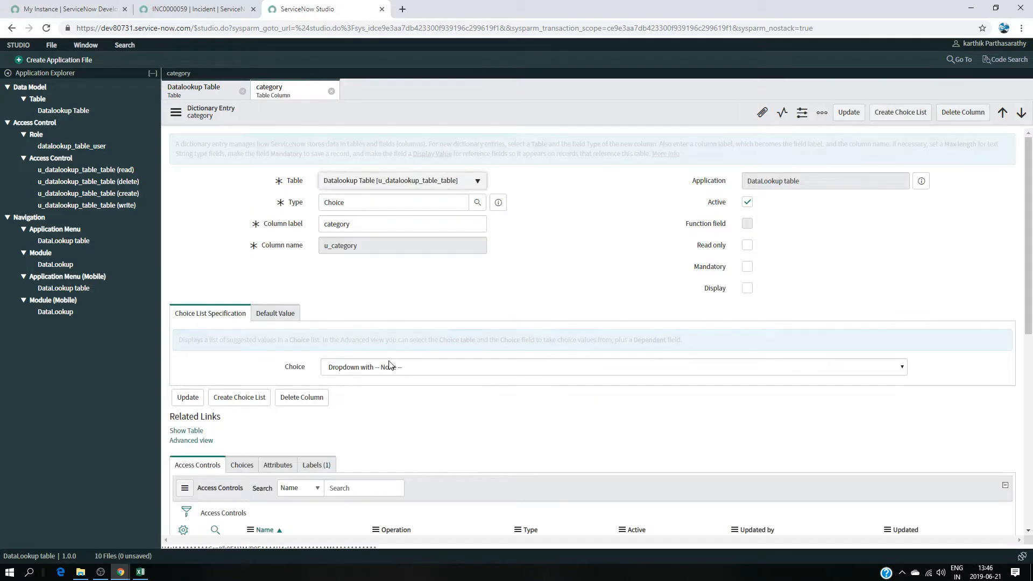
scroll(387, 360, "down", 3)
scroll(194, 317, "down", 1)
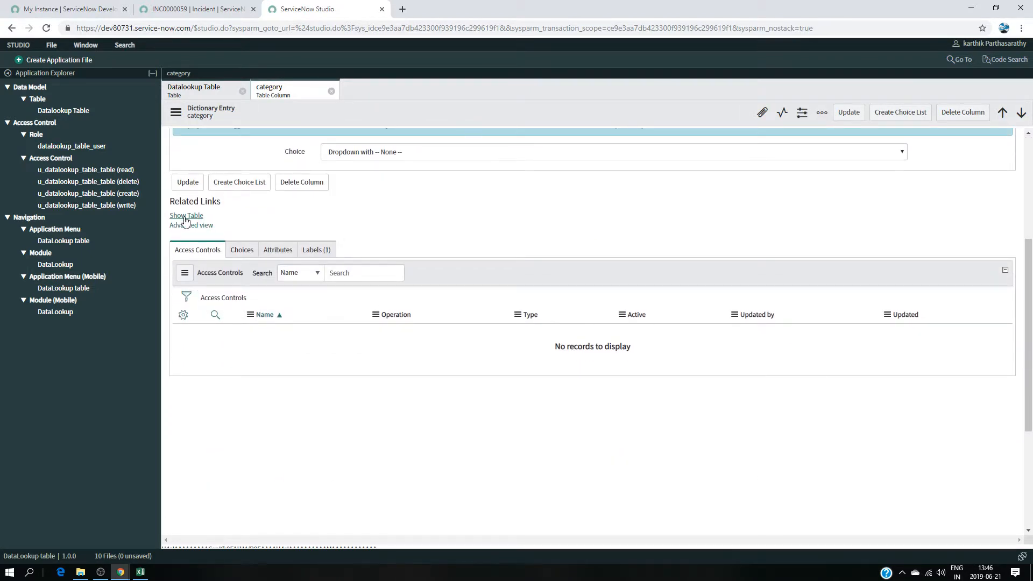
left_click(191, 225)
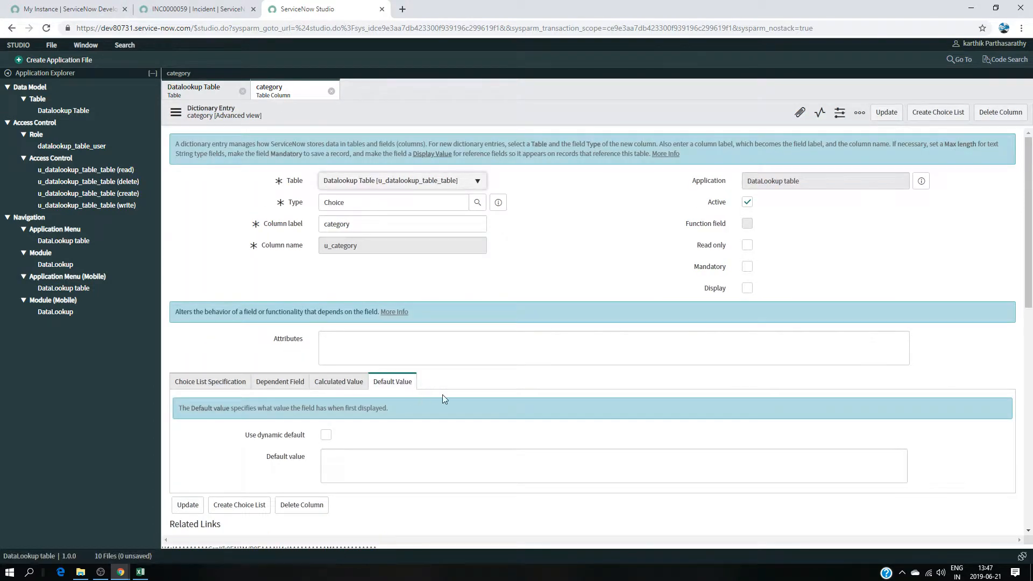
scroll(434, 399, "down", 3)
left_click(205, 221)
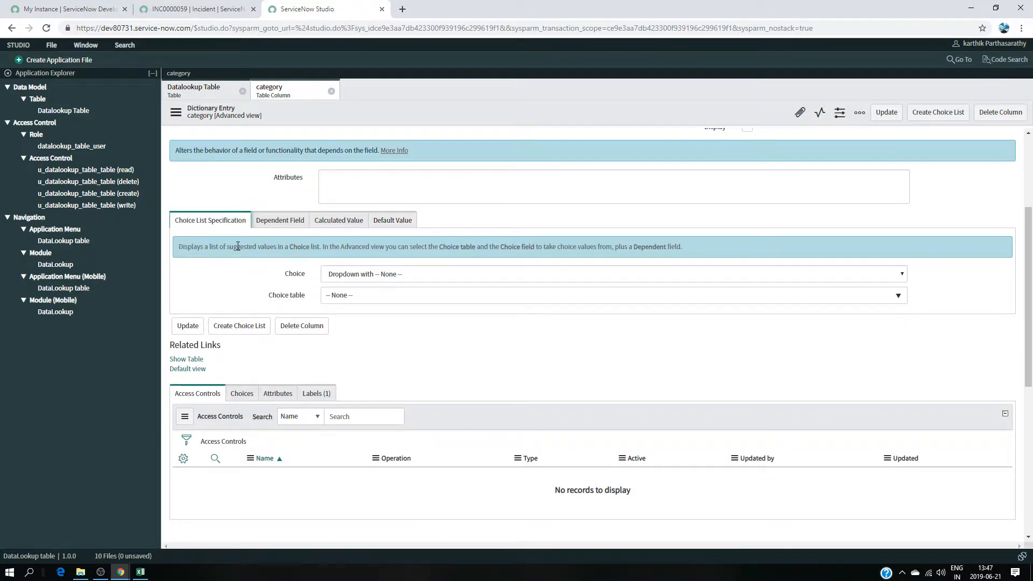
- Set the category column's choice table to Incident [incident] and its choice field to Category, and update the record
left_click(384, 304)
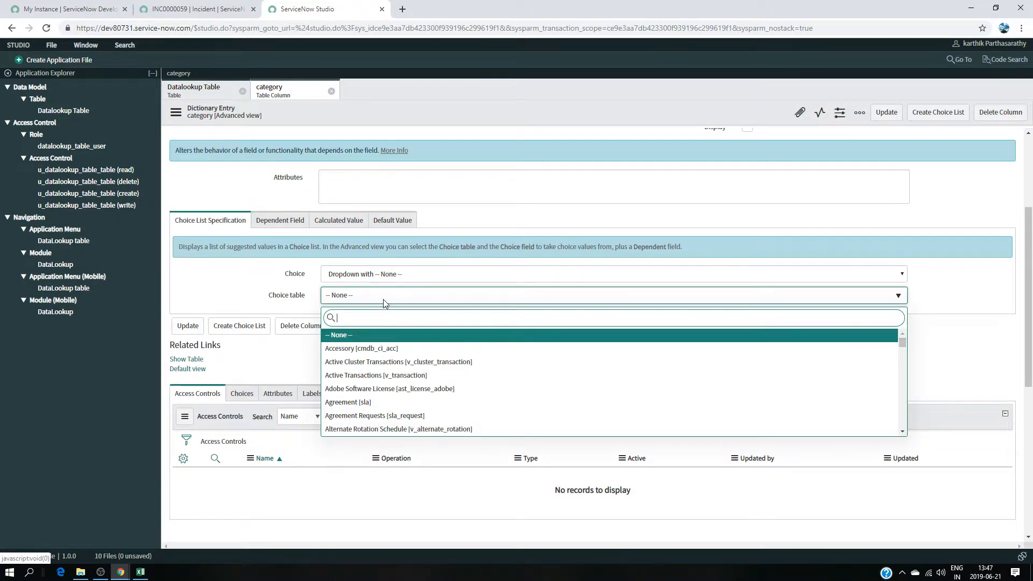
type("nee")
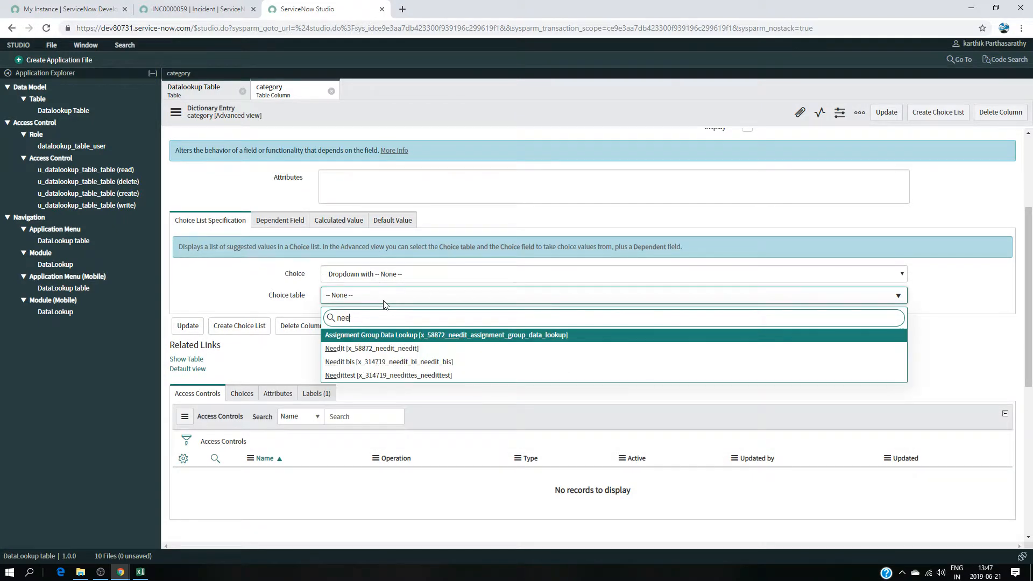
key("BackSpace")
key("BackSpace")
key("BackSpace")
type("inc")
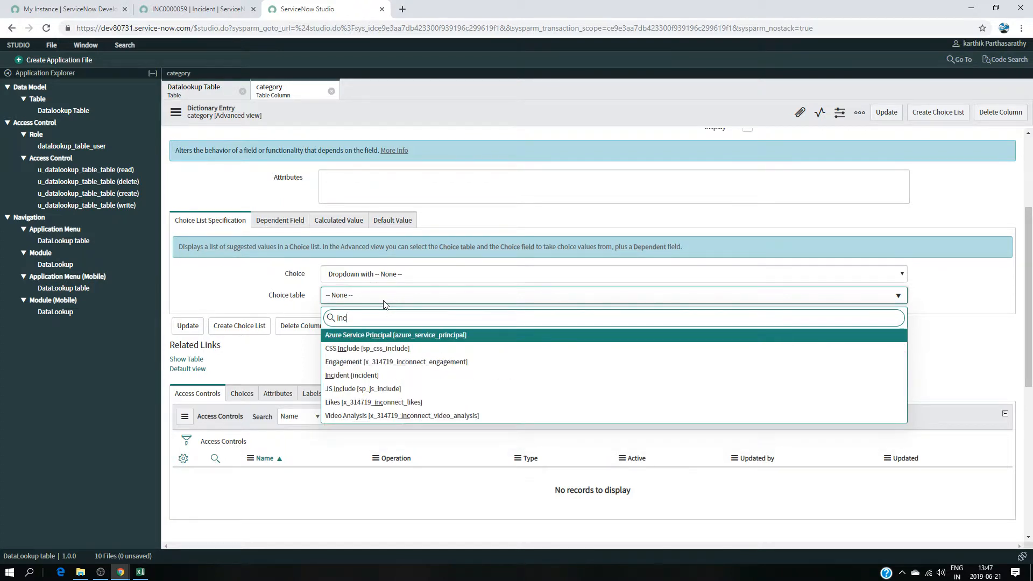
left_click(377, 375)
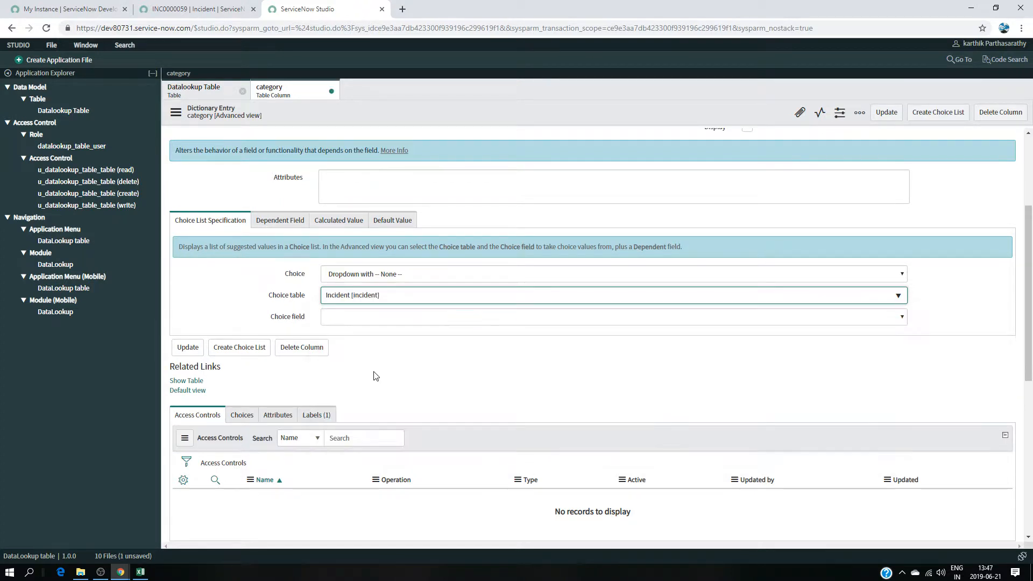
left_click(390, 317)
left_click(387, 317)
left_click(386, 317)
left_click(386, 318)
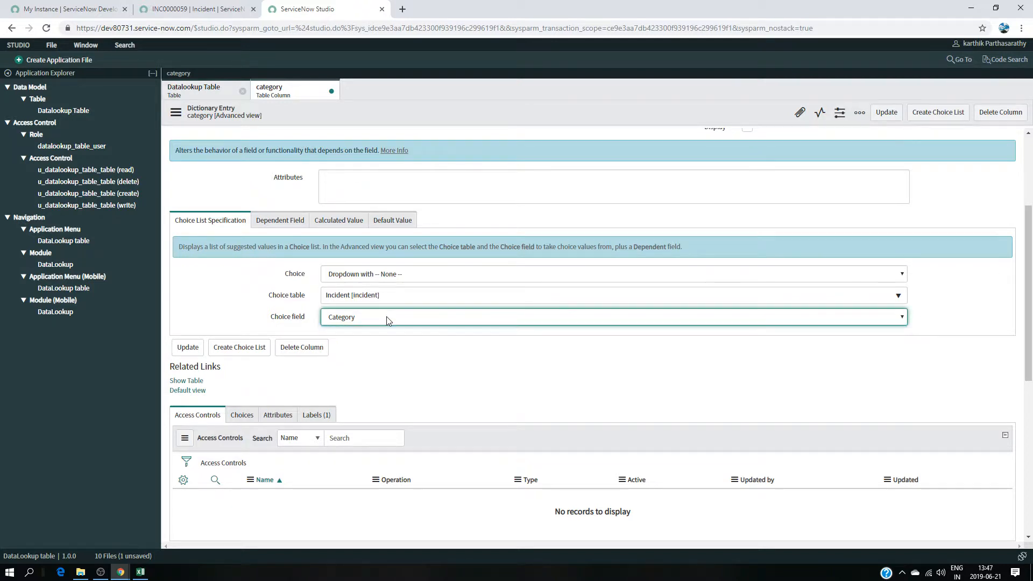
left_click(191, 347)
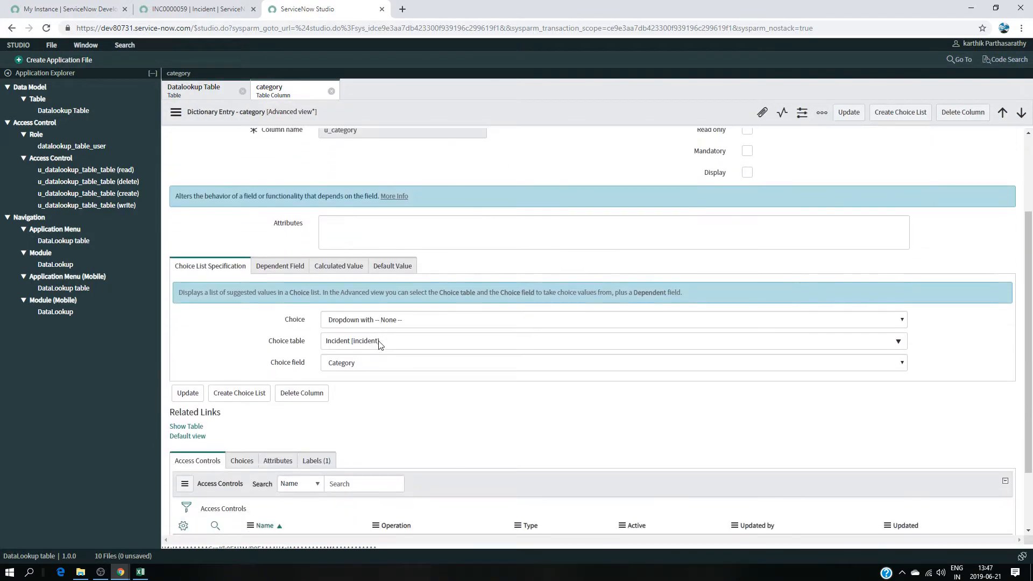
- Review the category column's Choices list and choice settings, and close its dictionary entry
left_click(239, 379)
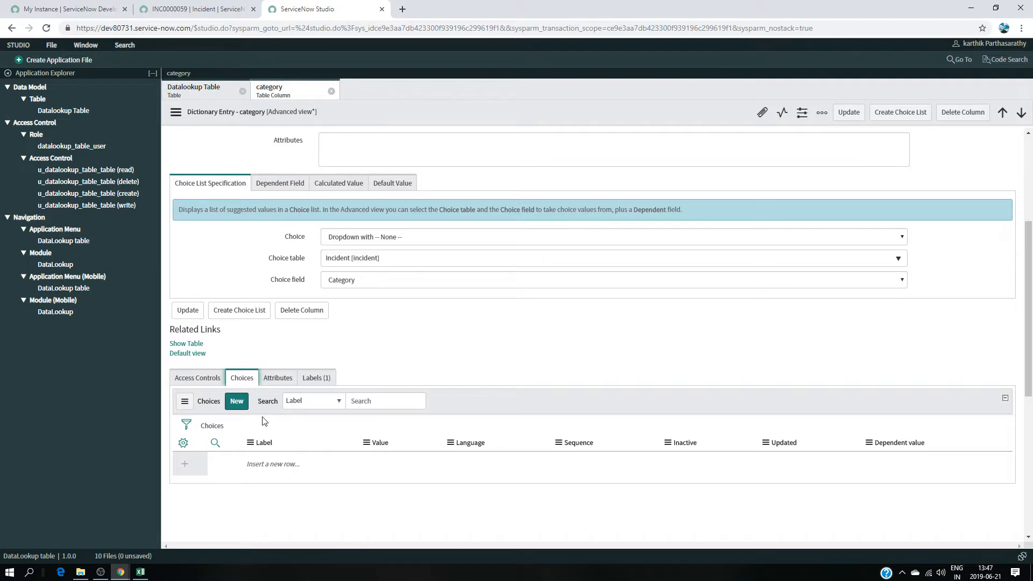
scroll(336, 476, "up", 2)
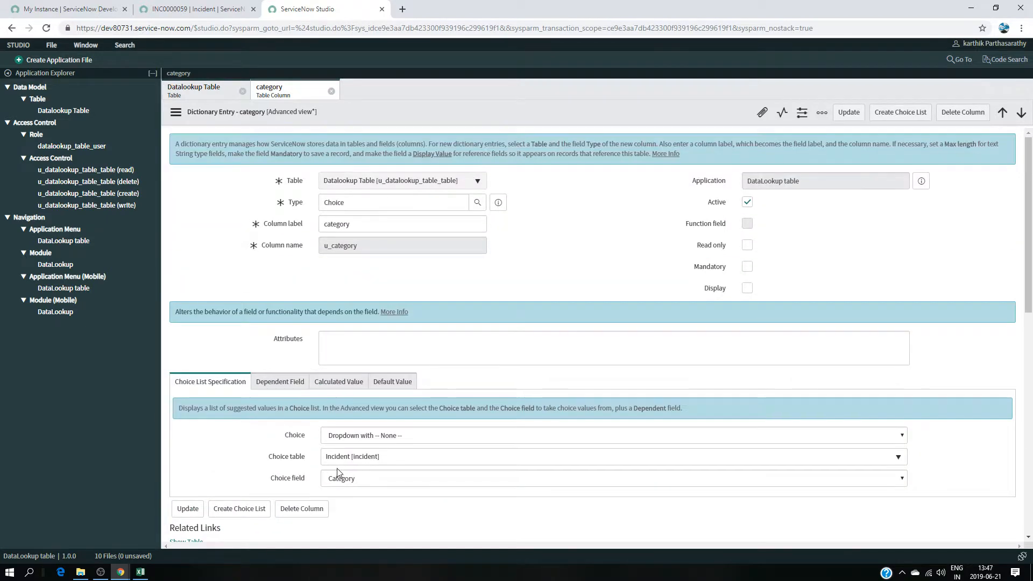
left_click(332, 91)
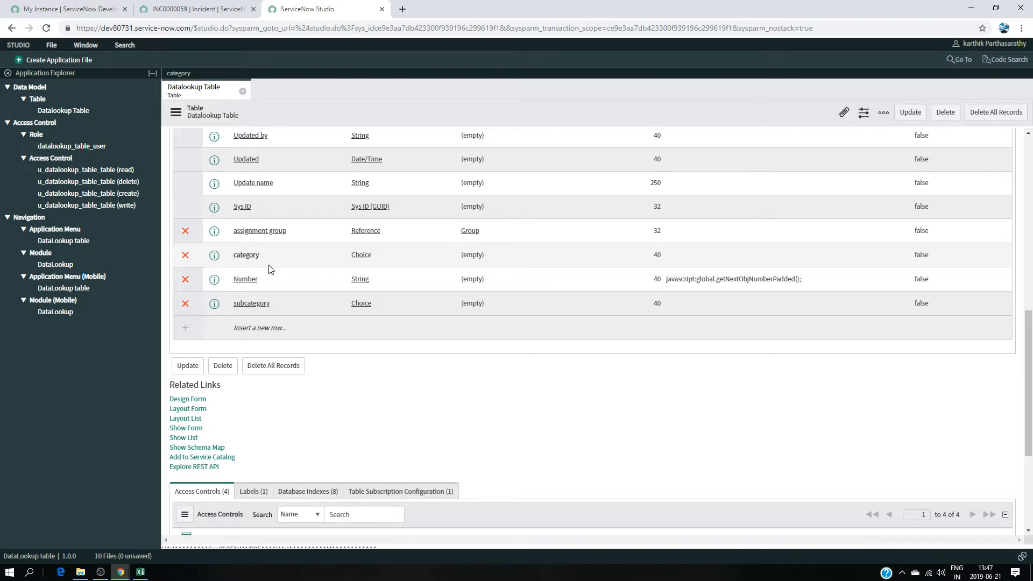
- Open the subcategory column's dictionary entry in the Advanced view
left_click(258, 305)
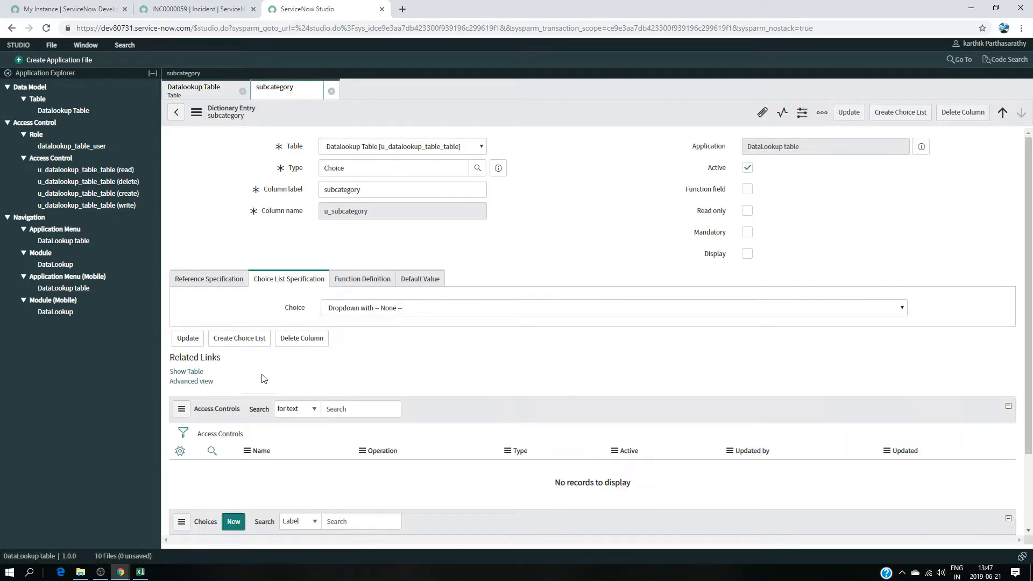
scroll(232, 383, "down", 1)
left_click(206, 397)
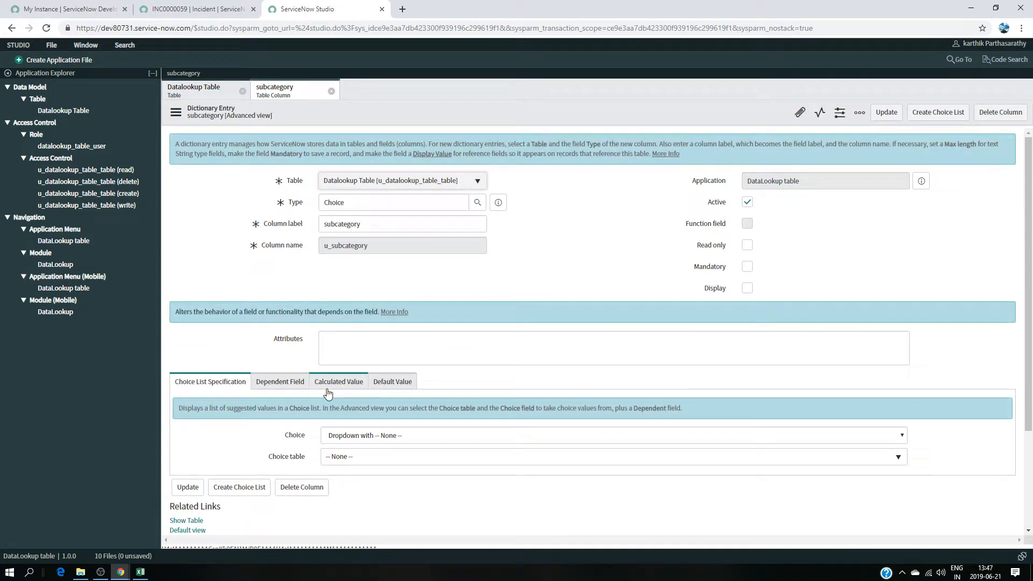
- Set the subcategory column's choice table to Incident [incident] and its choice field to Subcategory, then update and close the dictionary entry
scroll(376, 378, "down", 2)
left_click(390, 301)
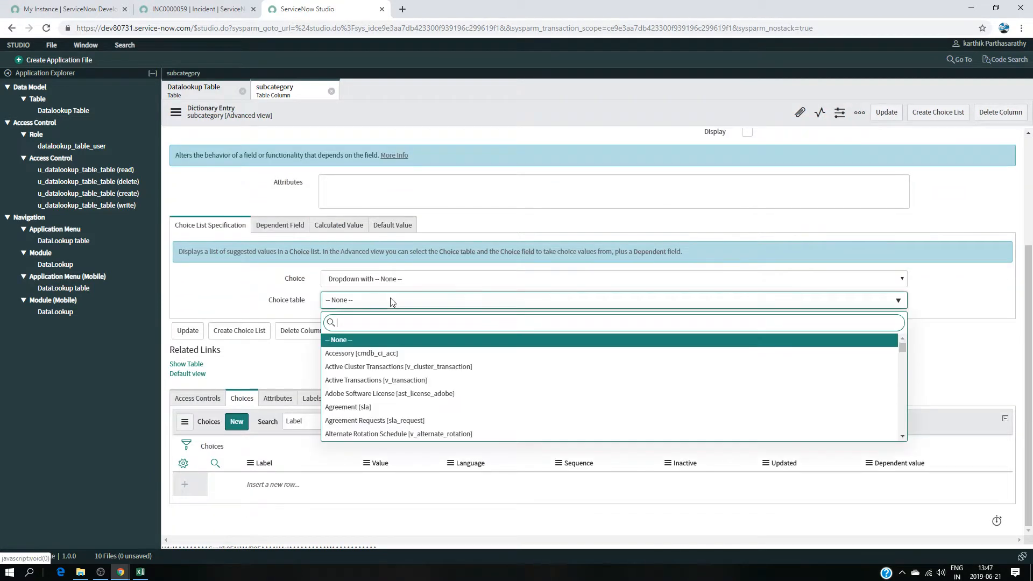
type("in")
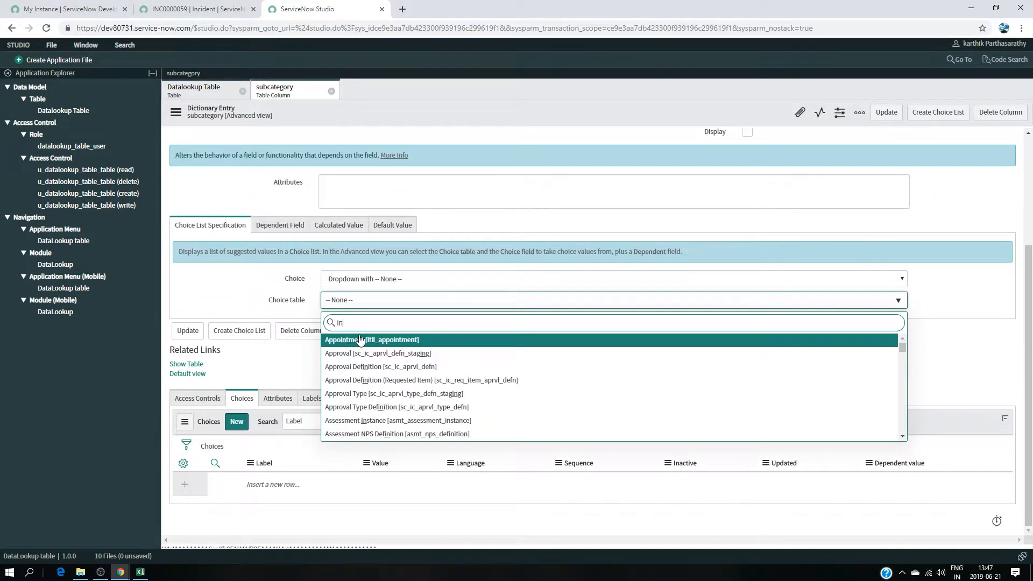
type("c")
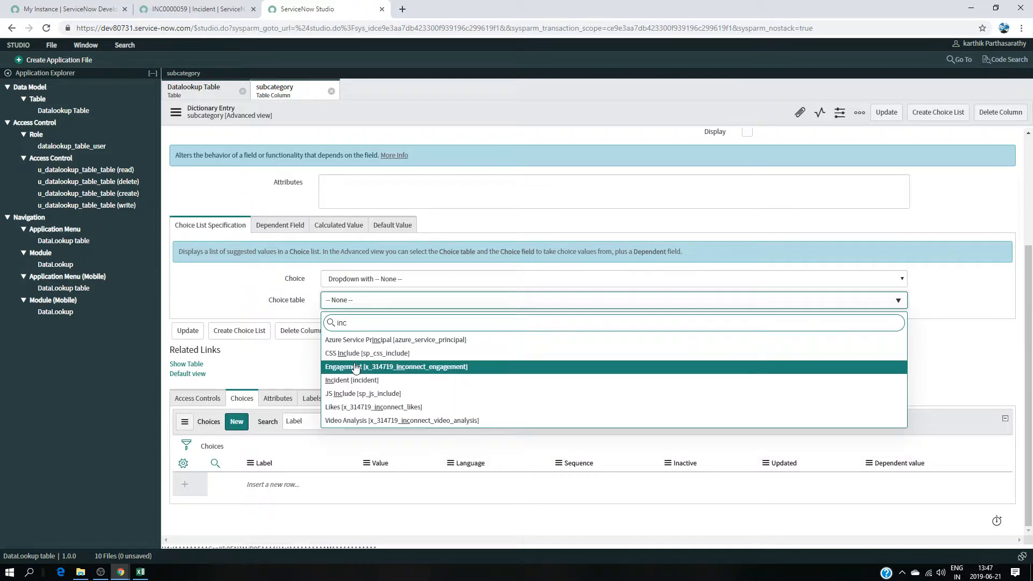
left_click(337, 380)
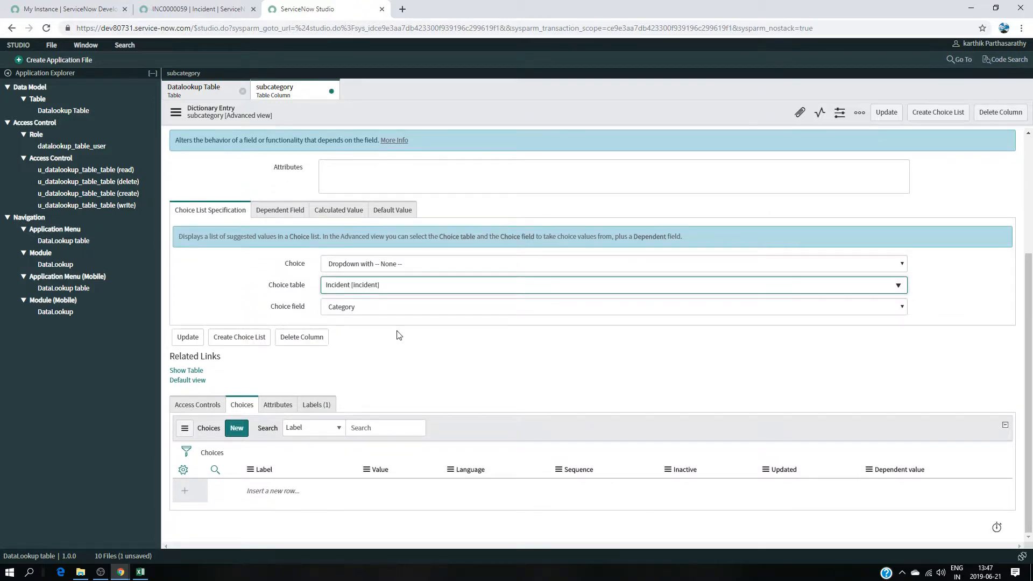
left_click(435, 308)
left_click(396, 385)
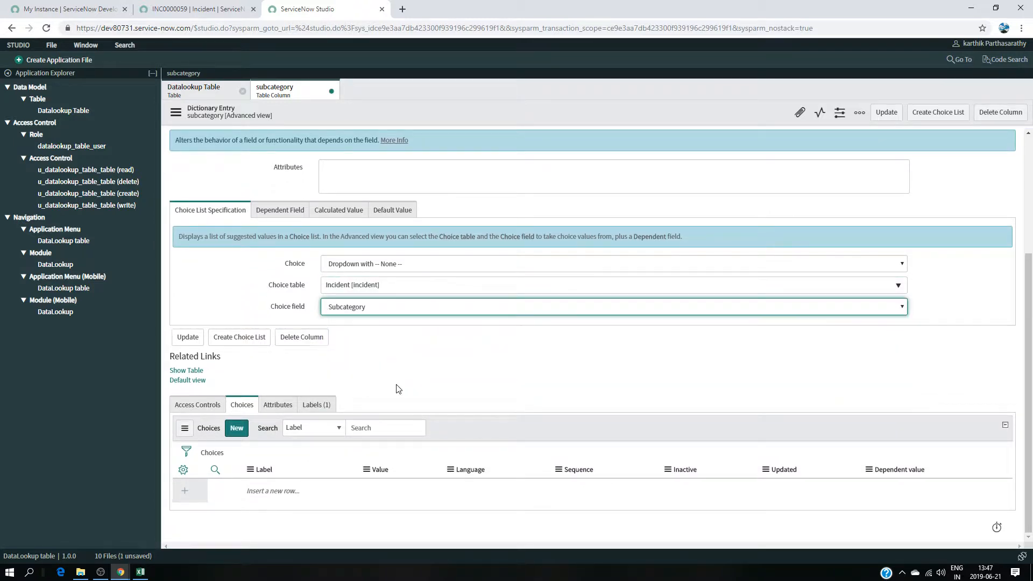
left_click(188, 337)
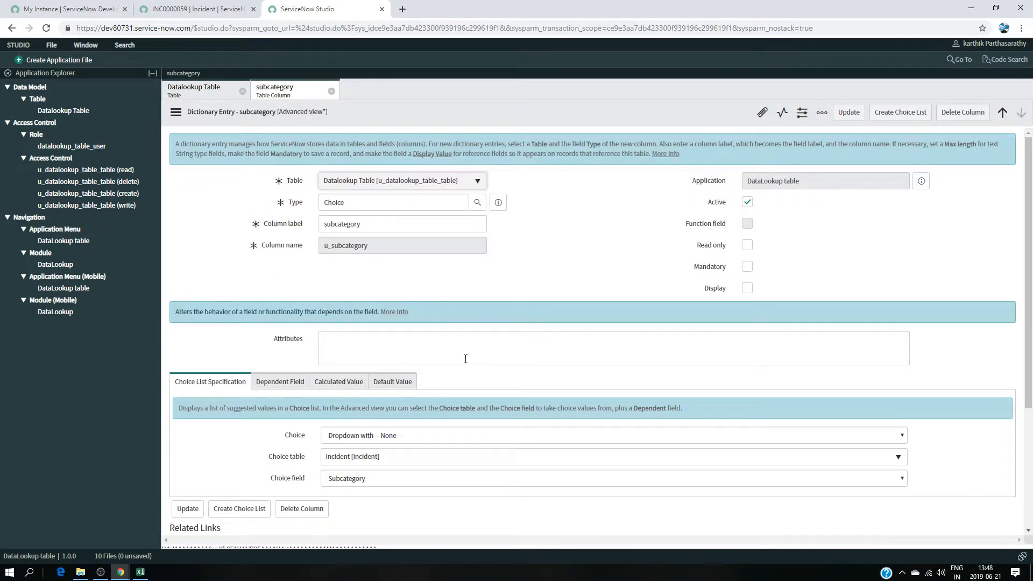
scroll(465, 358, "down", 3)
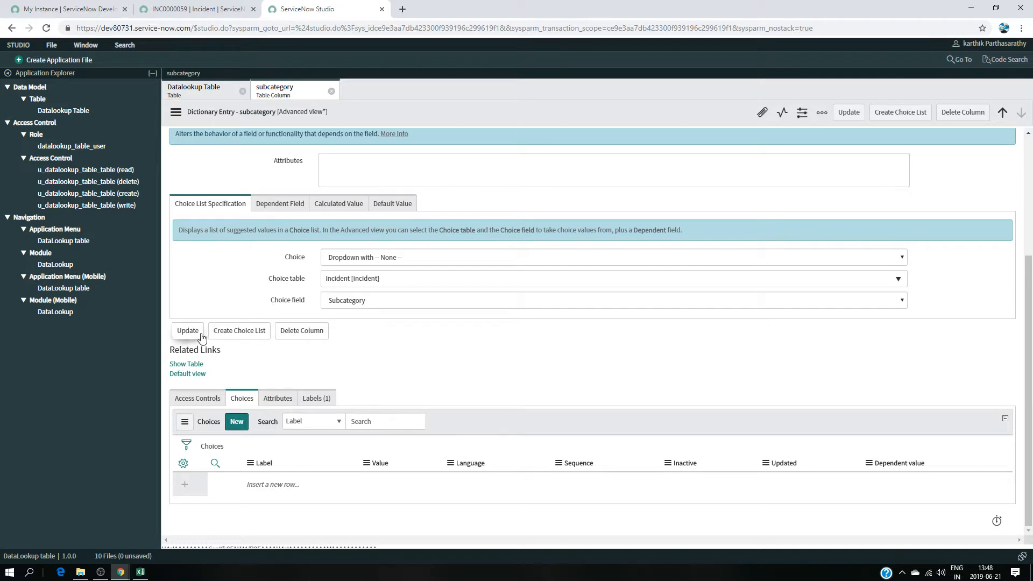
left_click(332, 91)
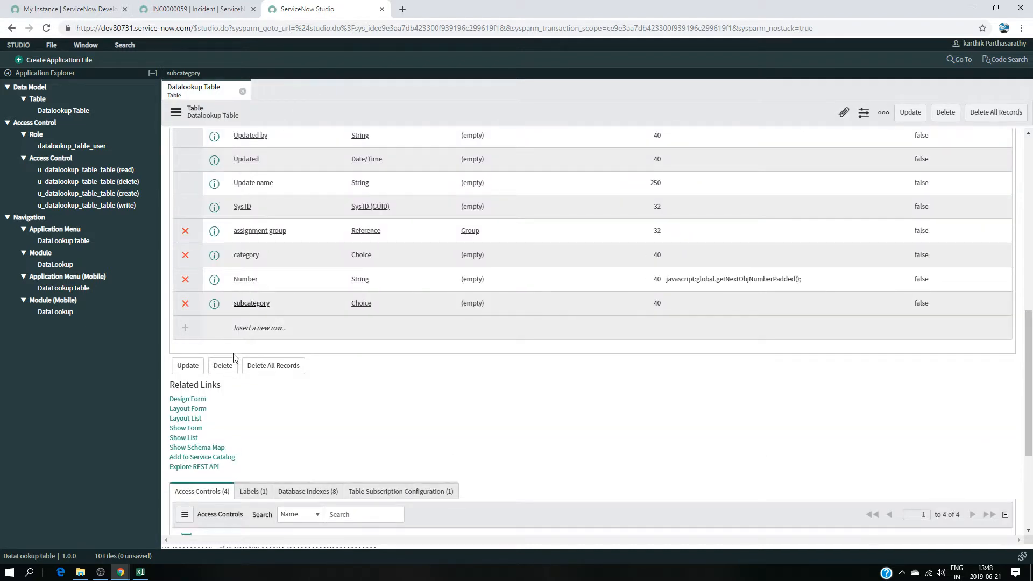
- Add category and subcategory below Order and assignment group below Active in the Datalookup Table's form design, and save the form
left_click(188, 400)
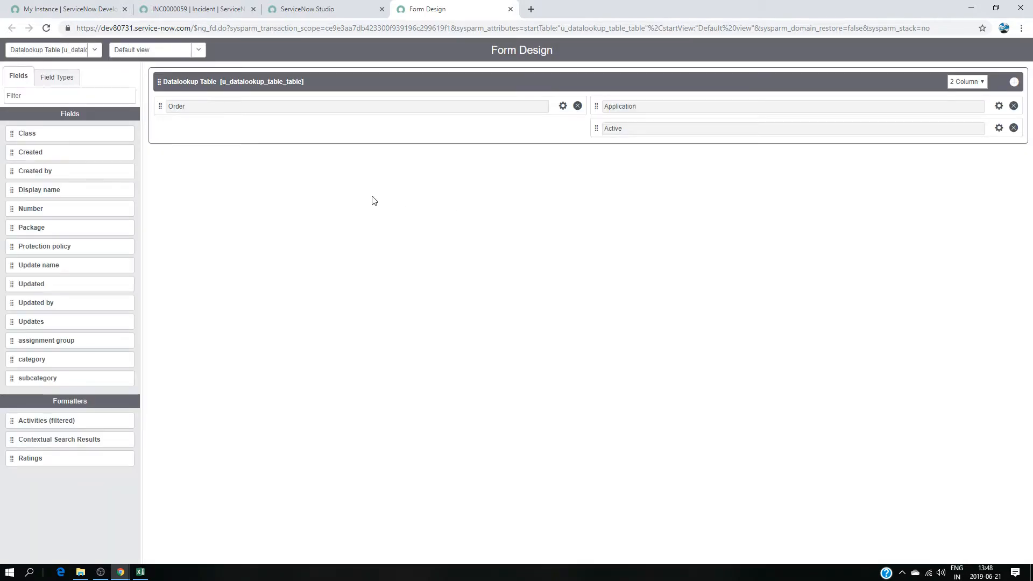
left_click_drag(57, 383, 331, 134)
left_click_drag(41, 359, 245, 132)
left_click_drag(53, 342, 664, 161)
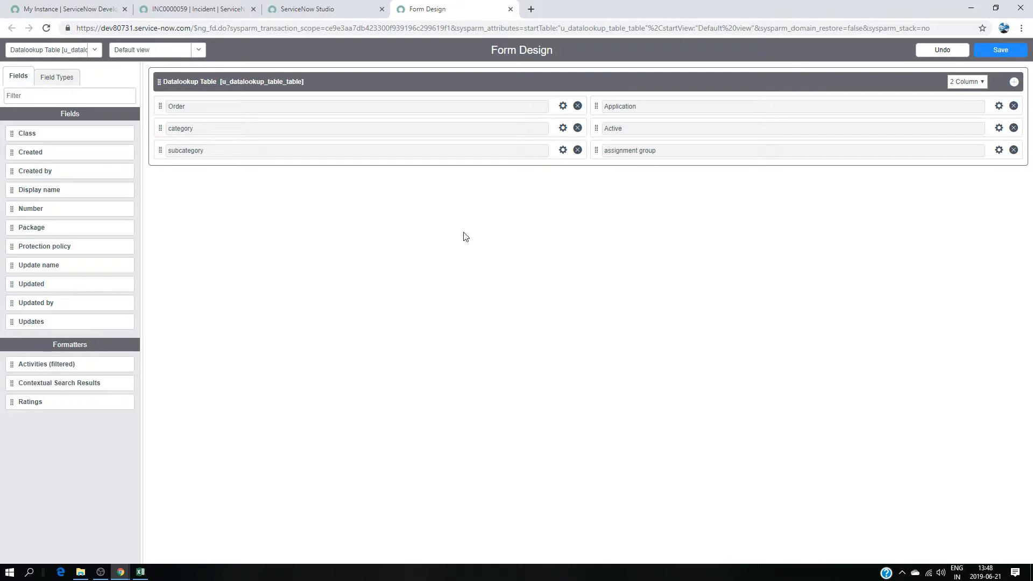
left_click(999, 51)
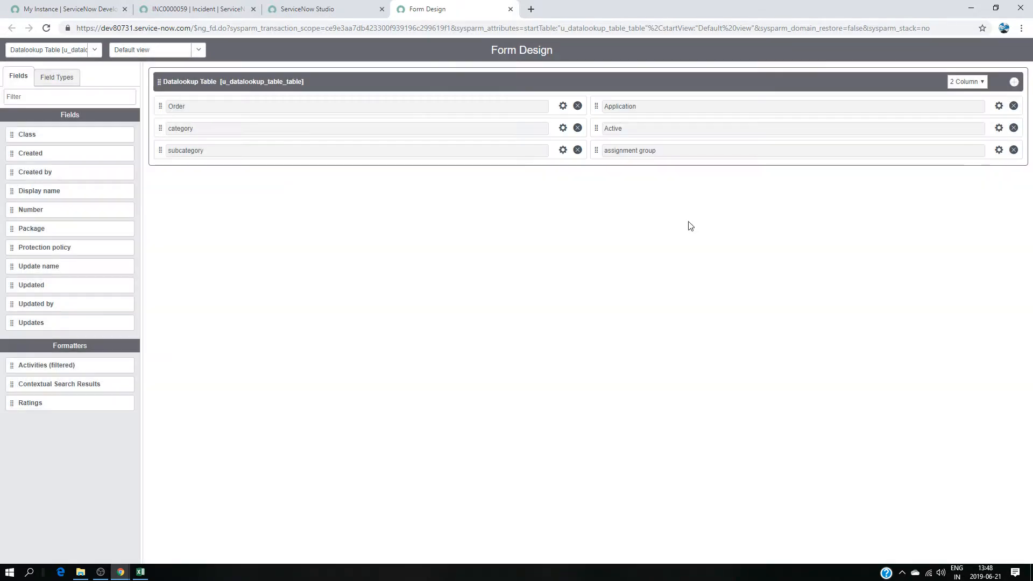
left_click(511, 9)
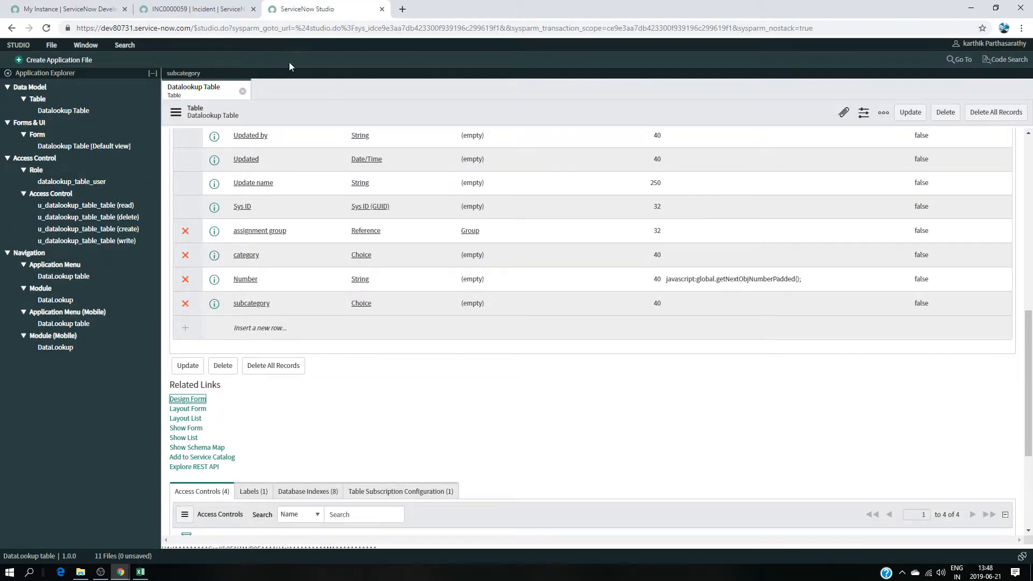
- Reopen the Datalookup Table record and open its subcategory column's dictionary entry
left_click(243, 91)
left_click(63, 110)
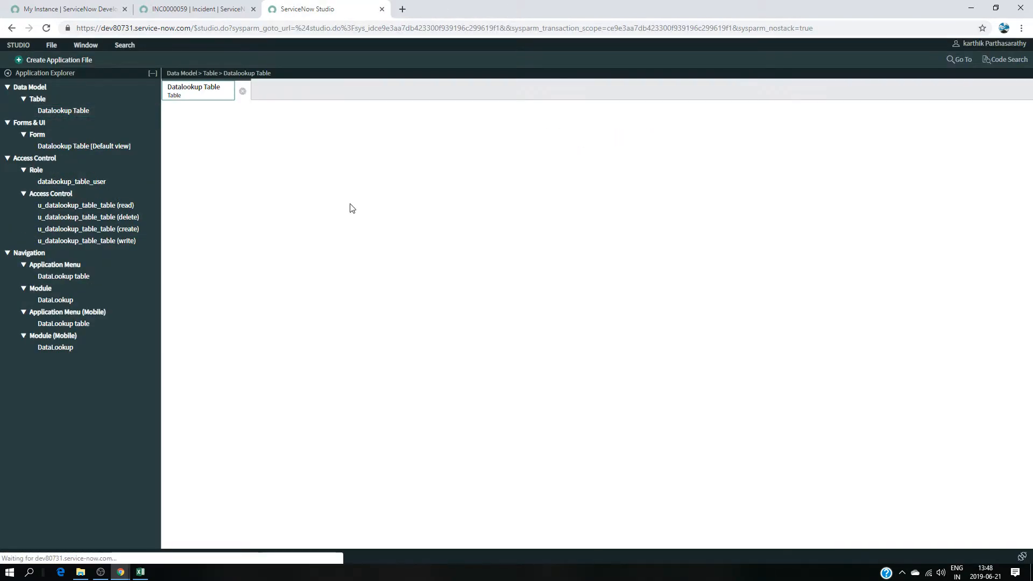
scroll(323, 322, "down", 10)
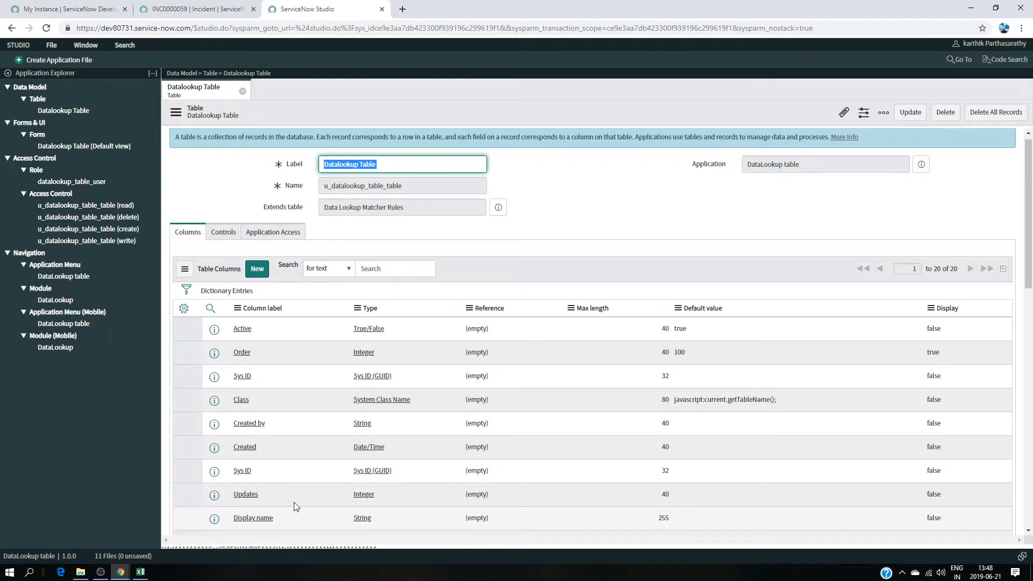
scroll(346, 466, "down", 10)
scroll(346, 466, "down", 3)
left_click(257, 358)
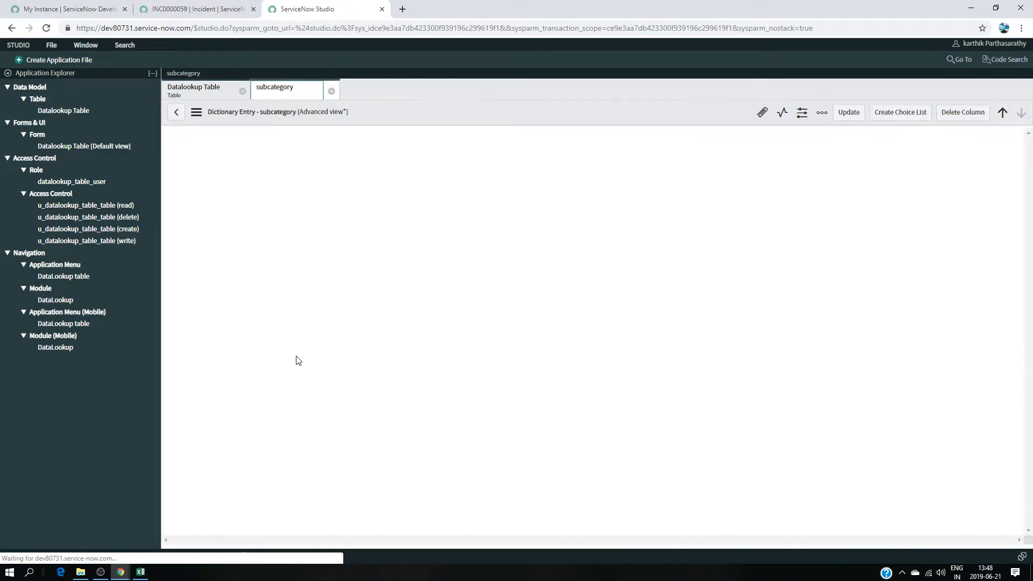
- Review the subcategory column's Choices list and choice list specification, and close its dictionary entry
scroll(336, 359, "down", 2)
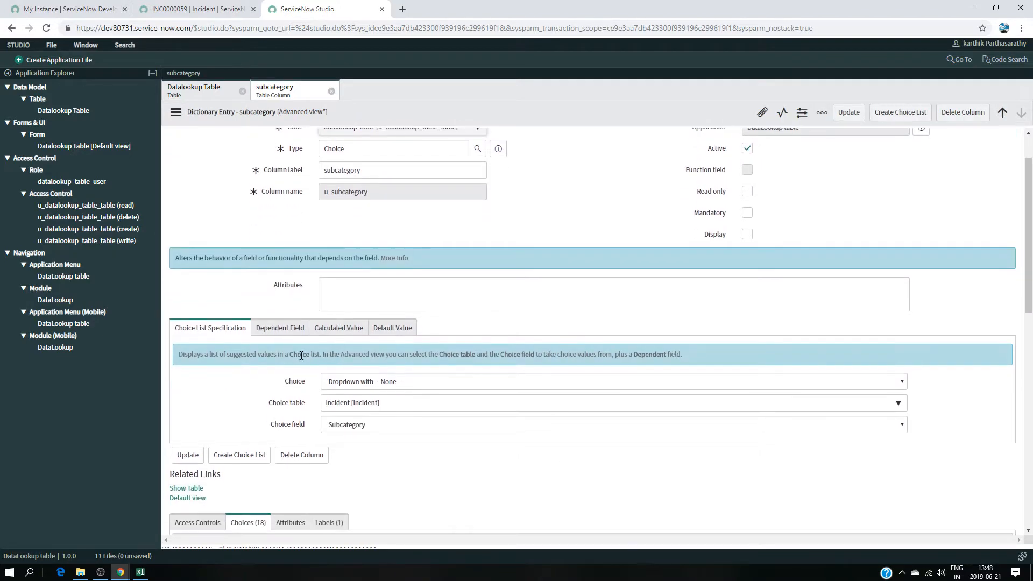
scroll(267, 358, "down", 4)
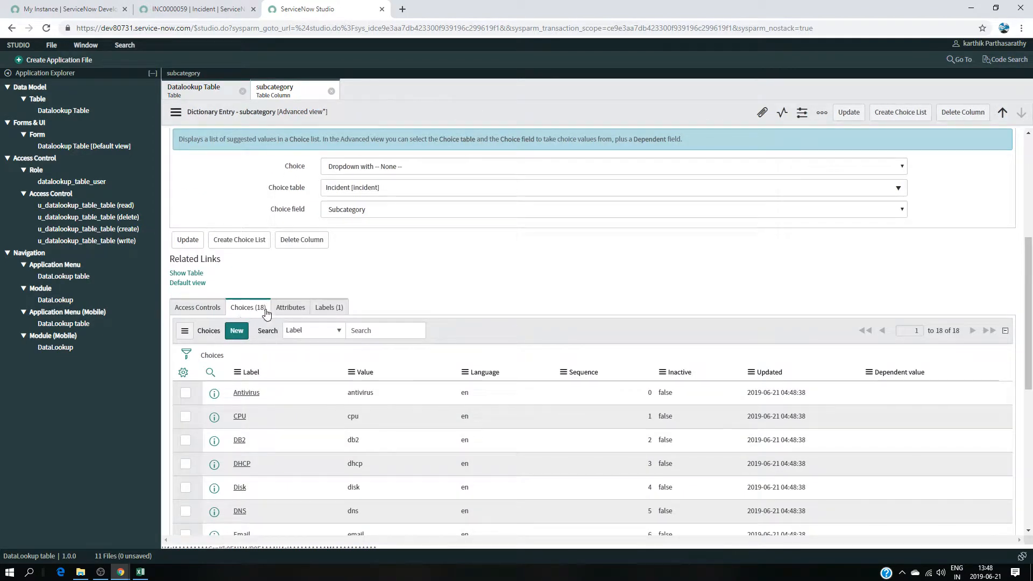
scroll(285, 320, "down", 5)
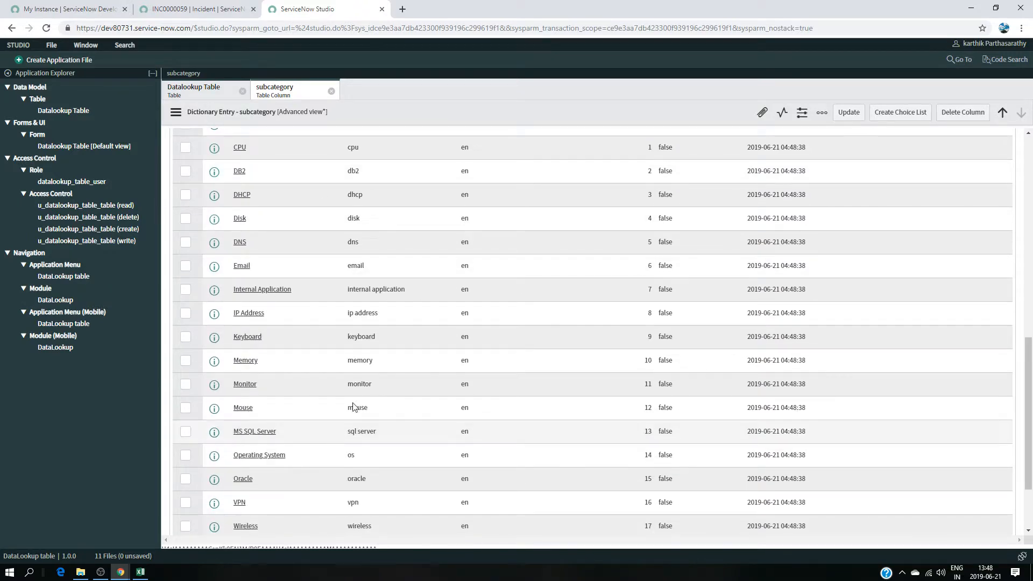
scroll(362, 428, "up", 5)
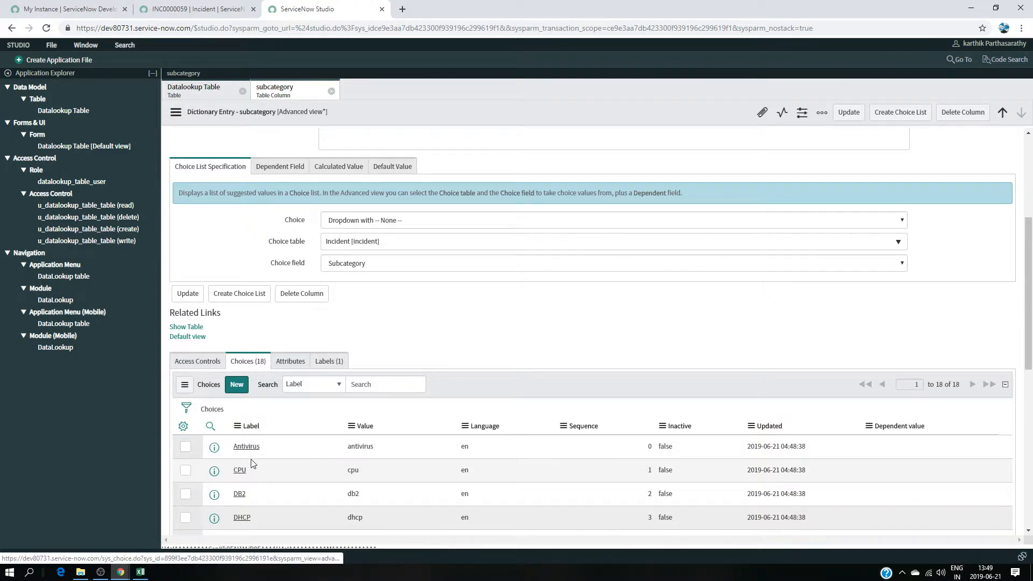
scroll(253, 388, "down", 3)
scroll(253, 389, "up", 4)
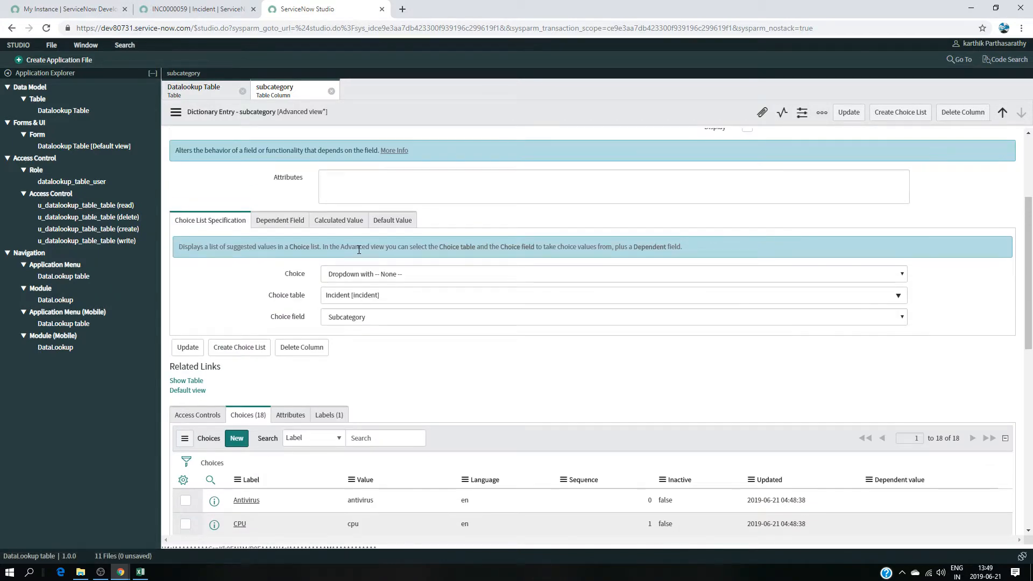
left_click(332, 91)
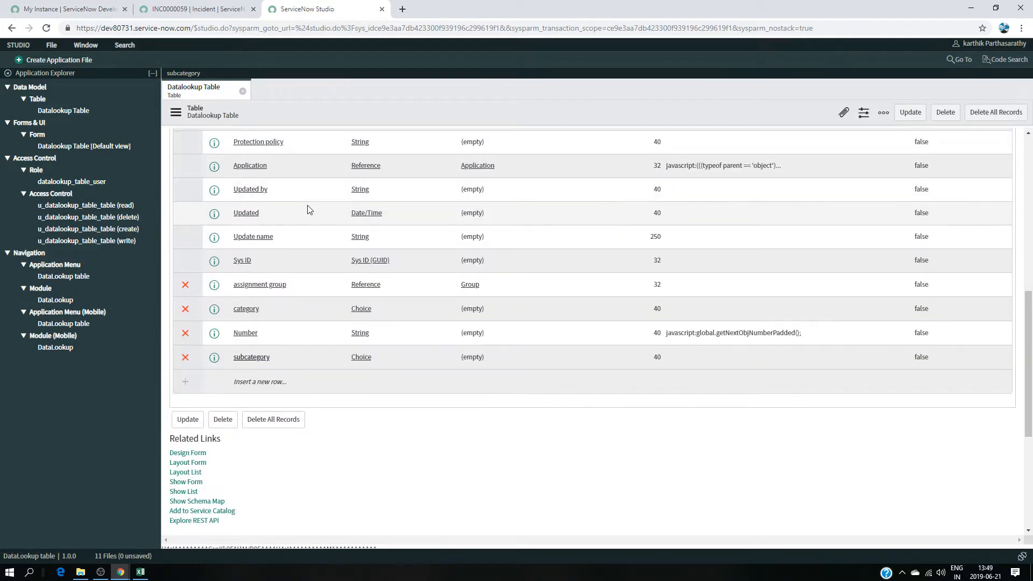
- Open the Datalookup Table's list layout and add subcategory, category and assignment group to the selected columns
scroll(416, 412, "down", 2)
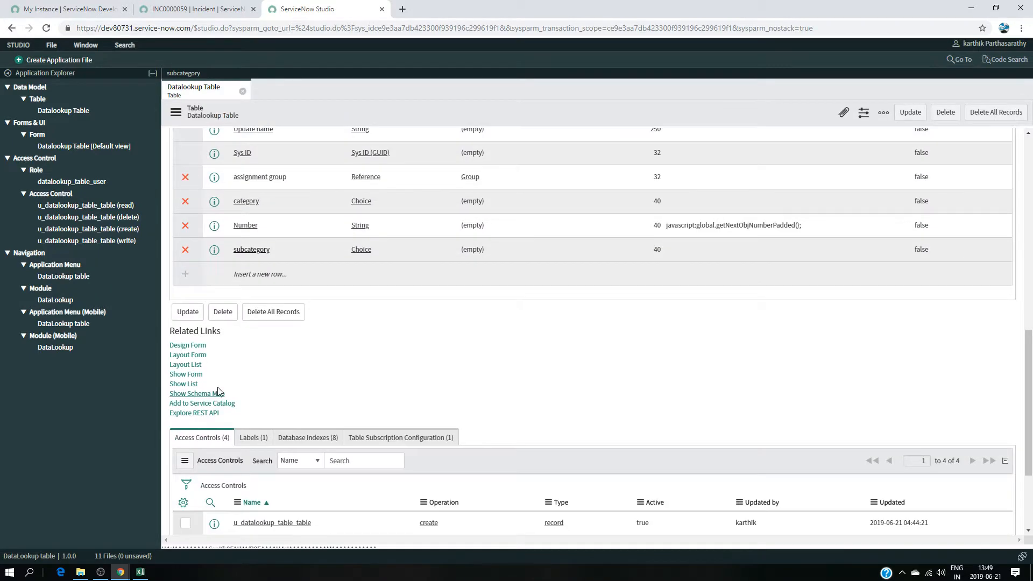
left_click(197, 366)
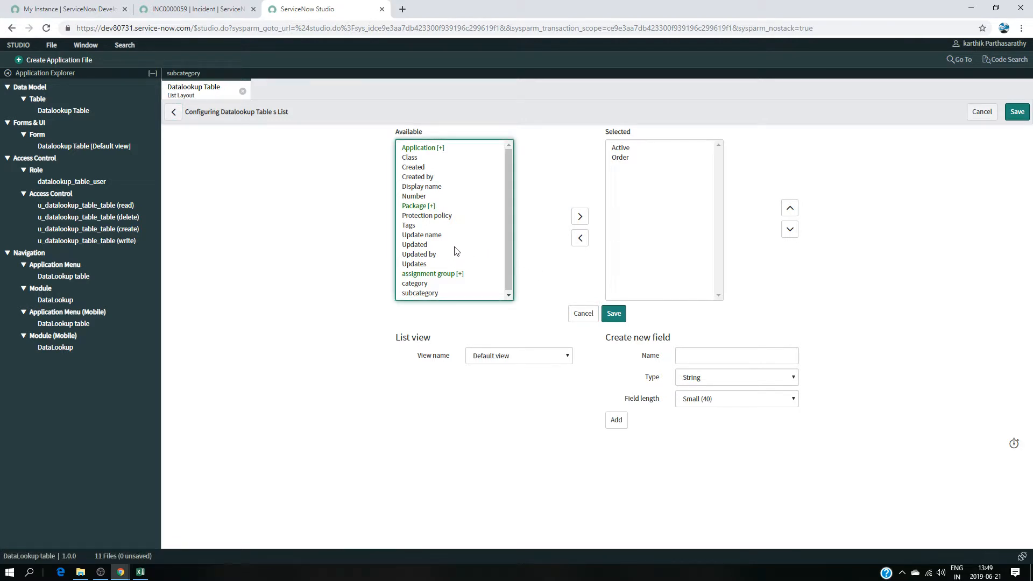
left_click(437, 293)
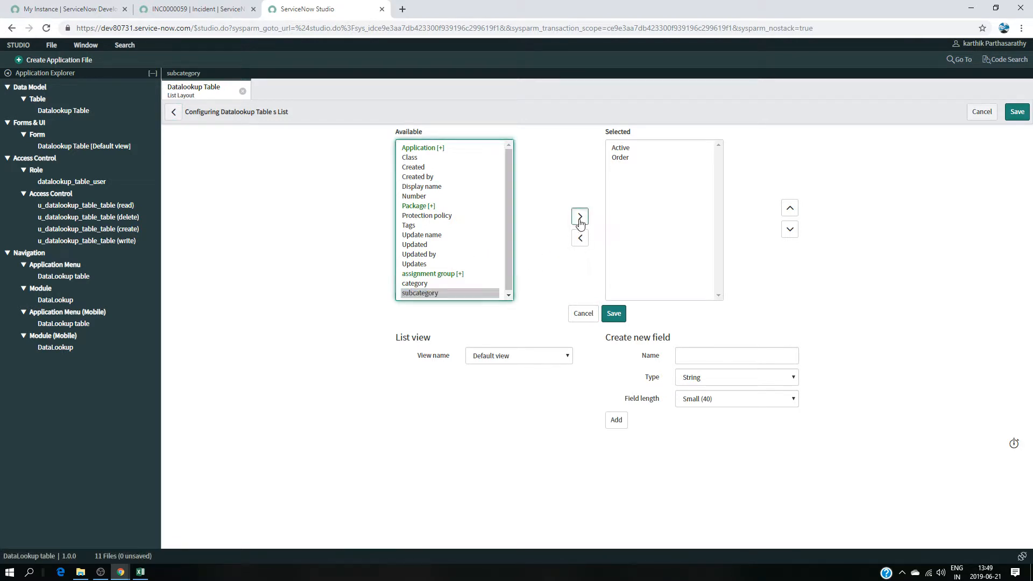
left_click(579, 218)
left_click(423, 286)
left_click(580, 217)
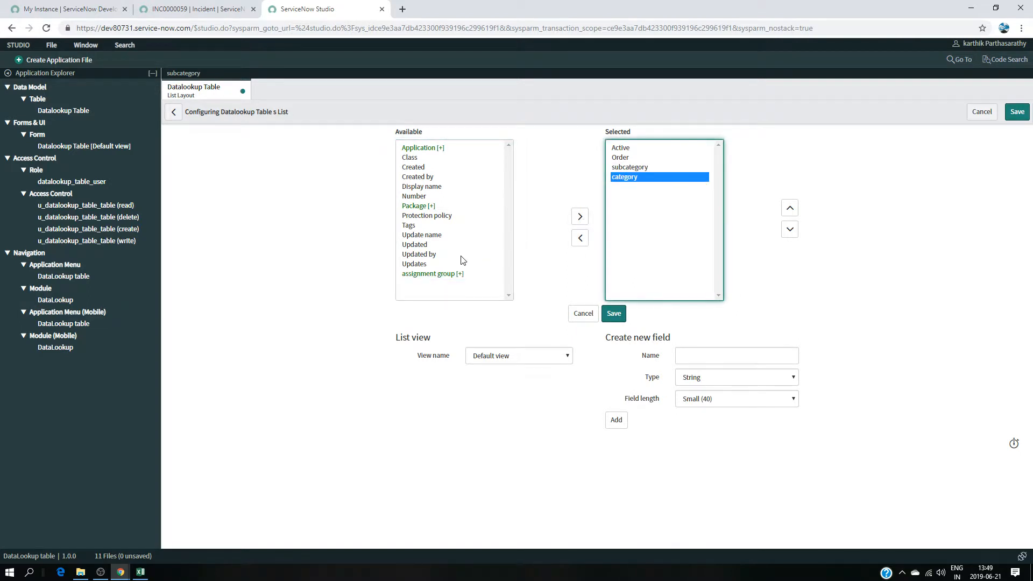
left_click(443, 275)
left_click(579, 216)
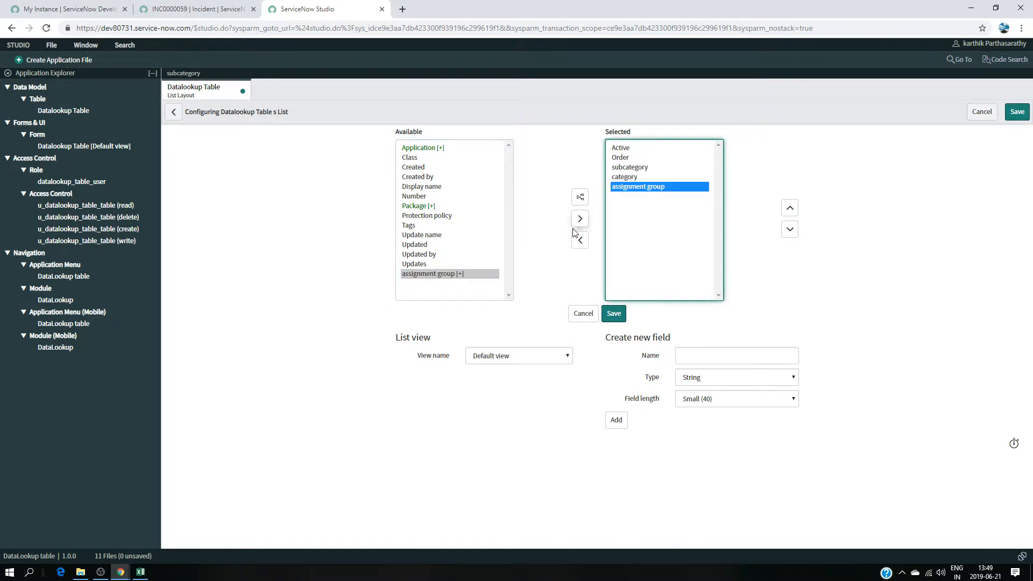
- Reorder the list columns to Order, category, subcategory, assignment group, Active, and save the list layout
left_click(624, 178)
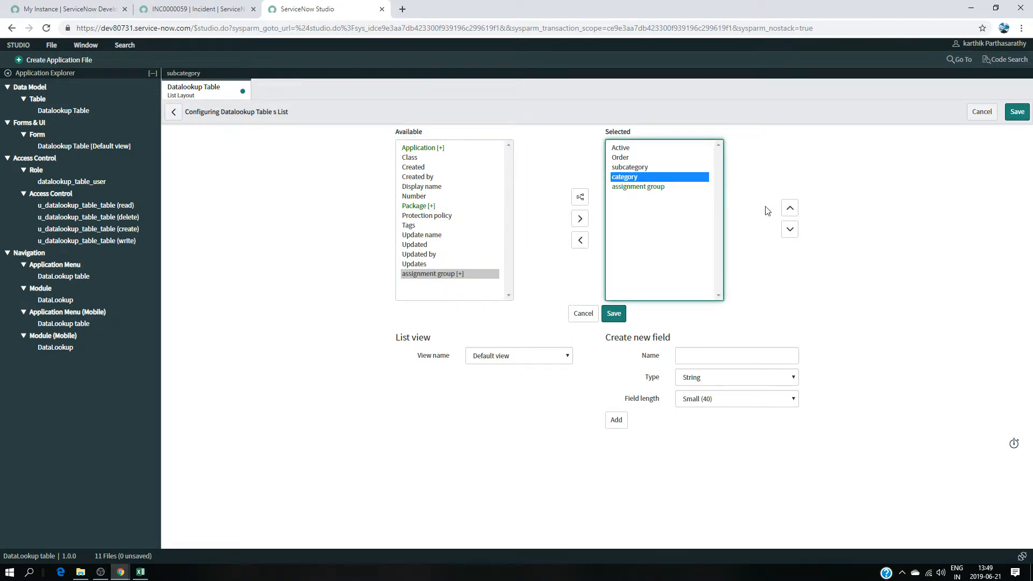
left_click(790, 208)
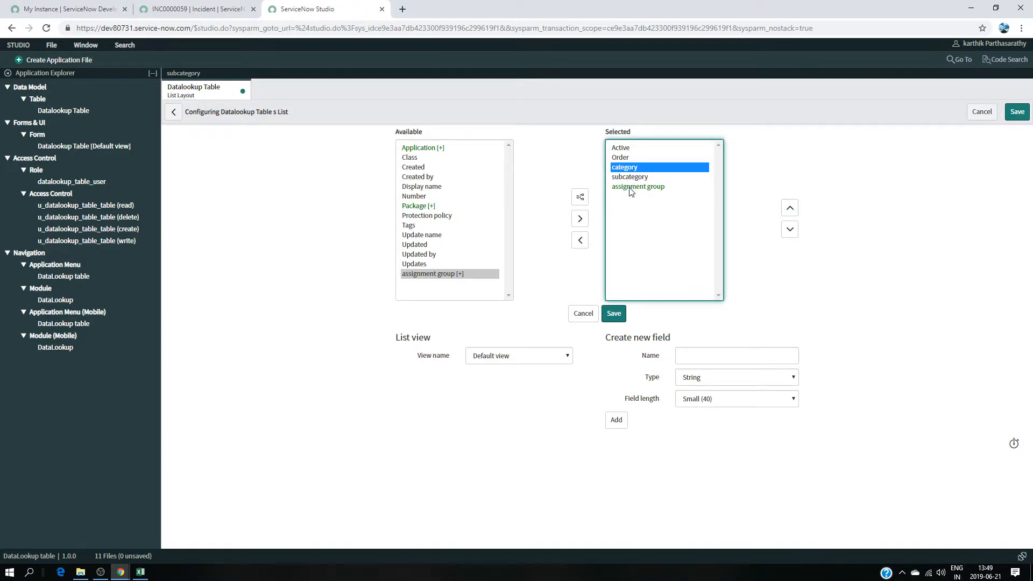
left_click(624, 149)
left_click(789, 229)
left_click(789, 230)
left_click(789, 229)
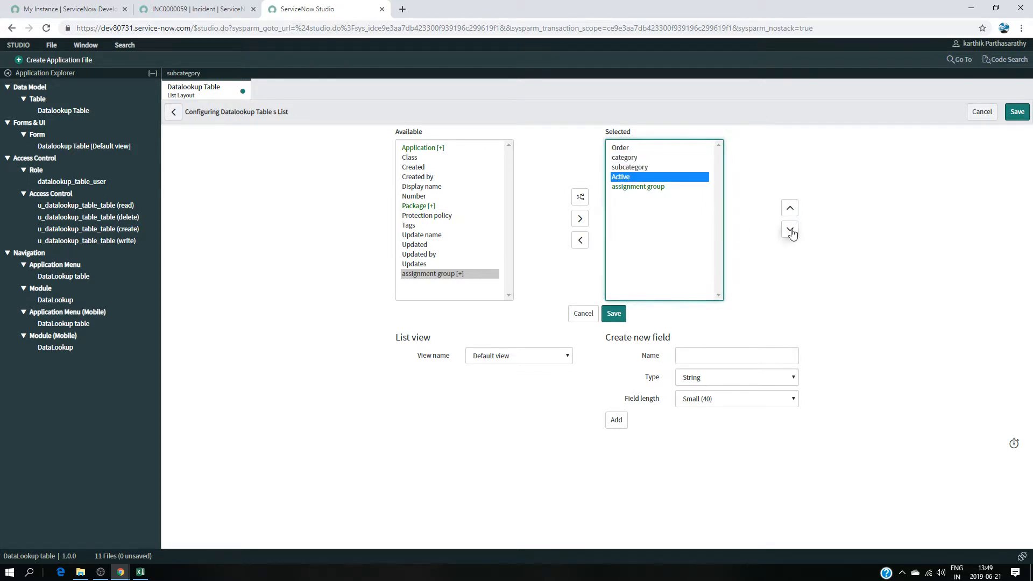
left_click(789, 231)
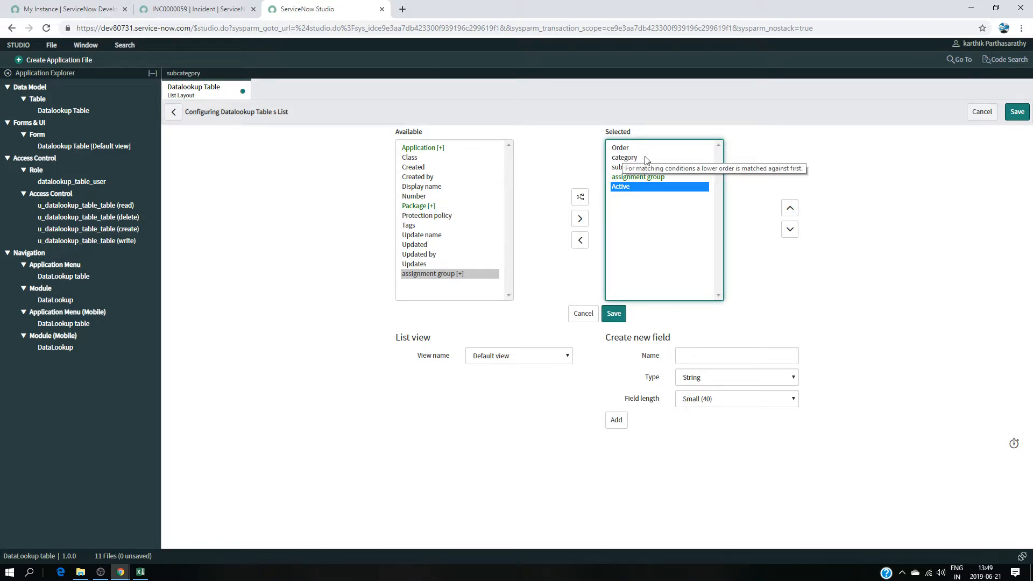
left_click(620, 322)
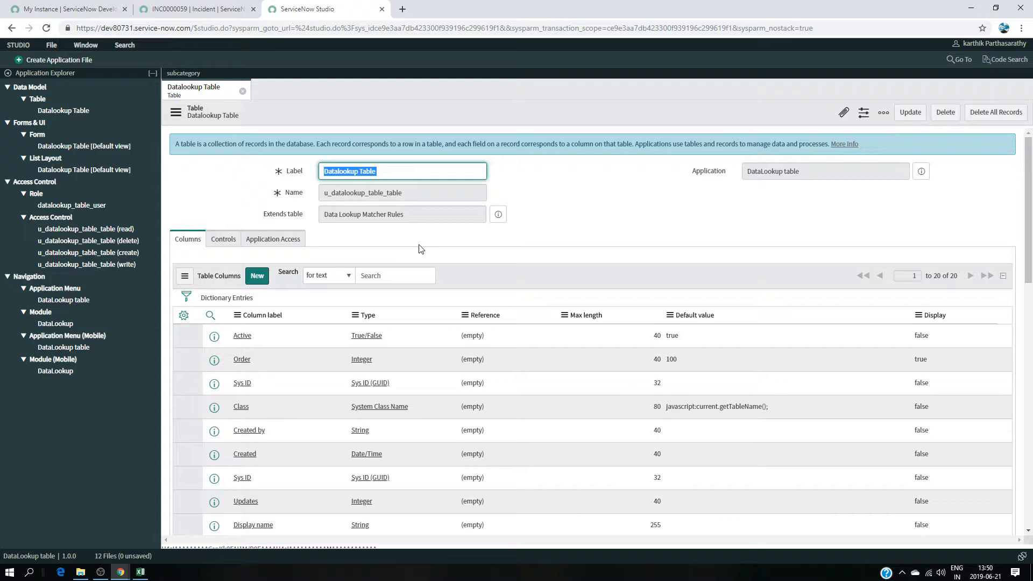
- Close Studio, open a new Datalookup Table record to check its category, subcategory and assignment group fields, and return to the list
left_click(383, 10)
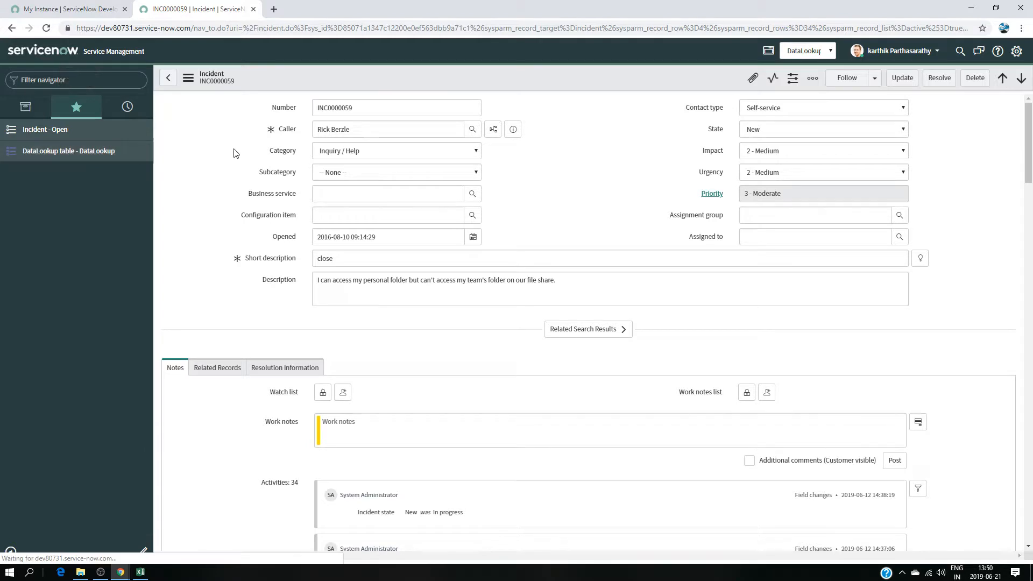
left_click(249, 80)
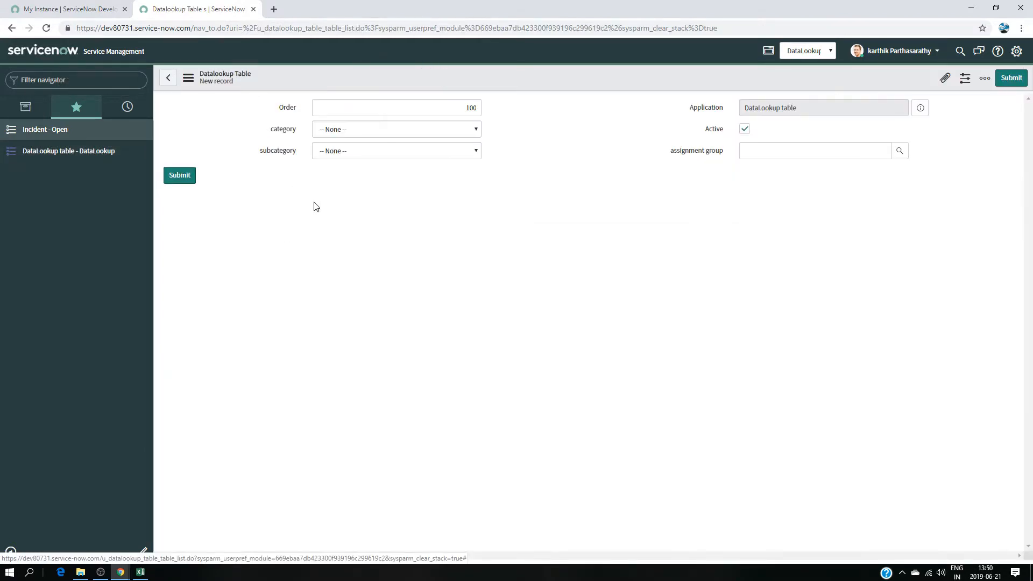
left_click(466, 133)
left_click(466, 134)
left_click(471, 151)
left_click(471, 151)
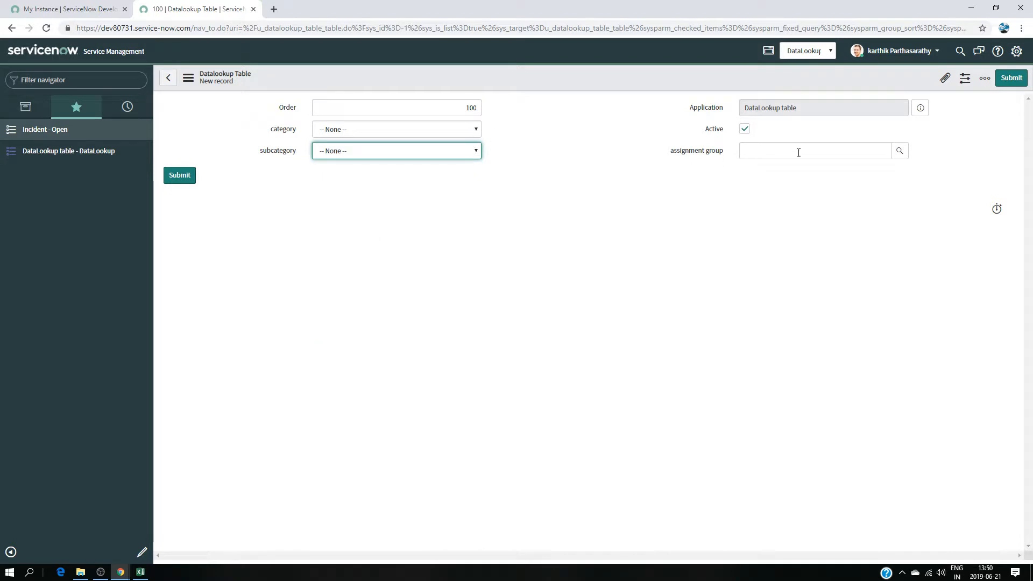
left_click(899, 152)
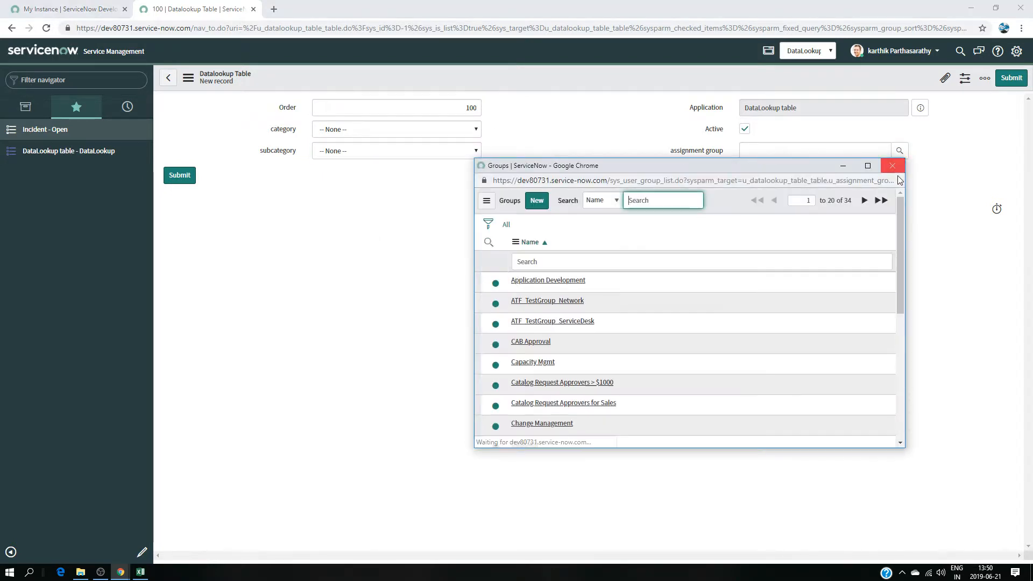
left_click(894, 165)
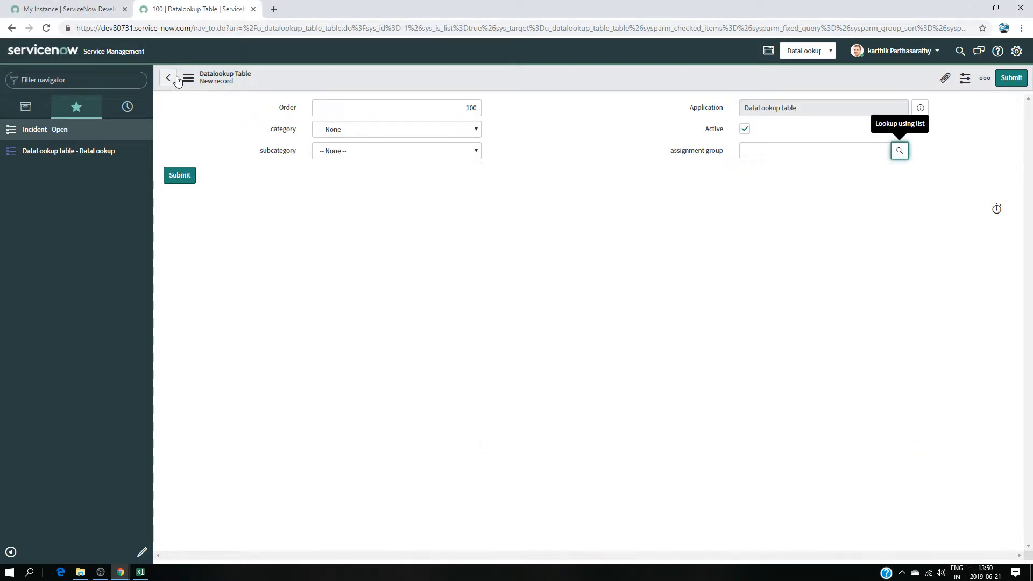
left_click(169, 78)
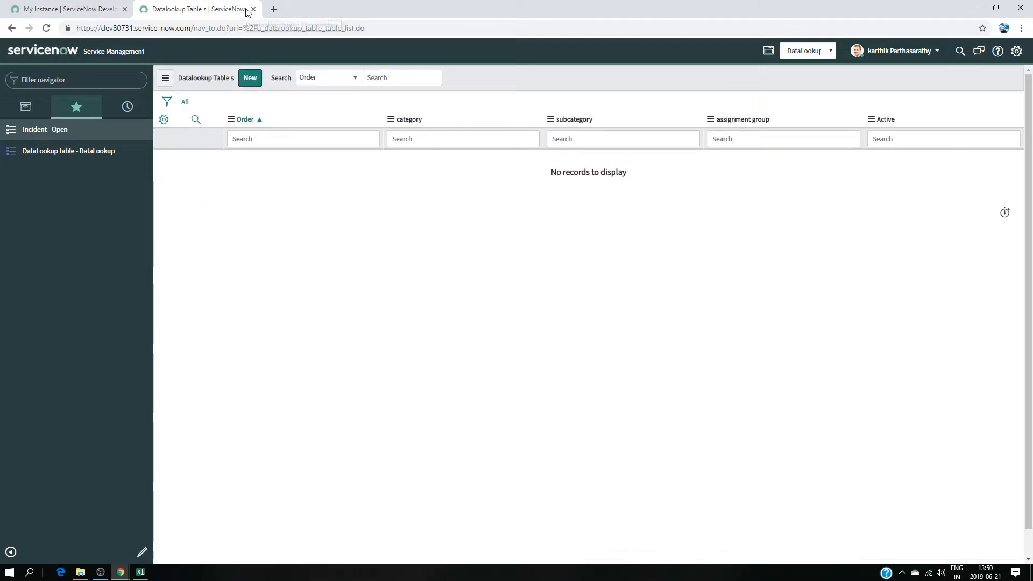
- Switch to the DataLookup workbook in Excel to review its matcher and setter columns, and return to ServiceNow
left_click(92, 79)
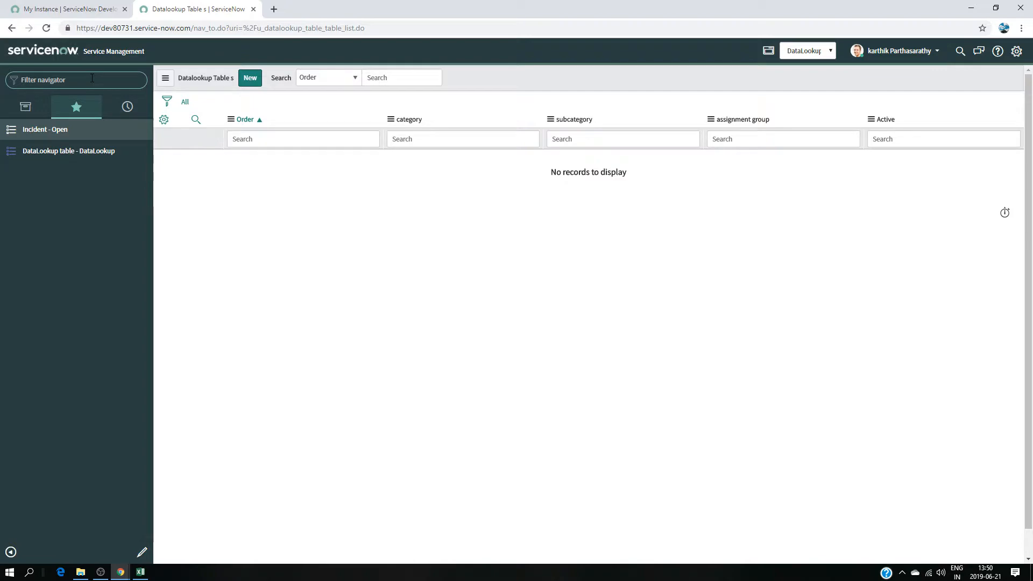
left_click(140, 572)
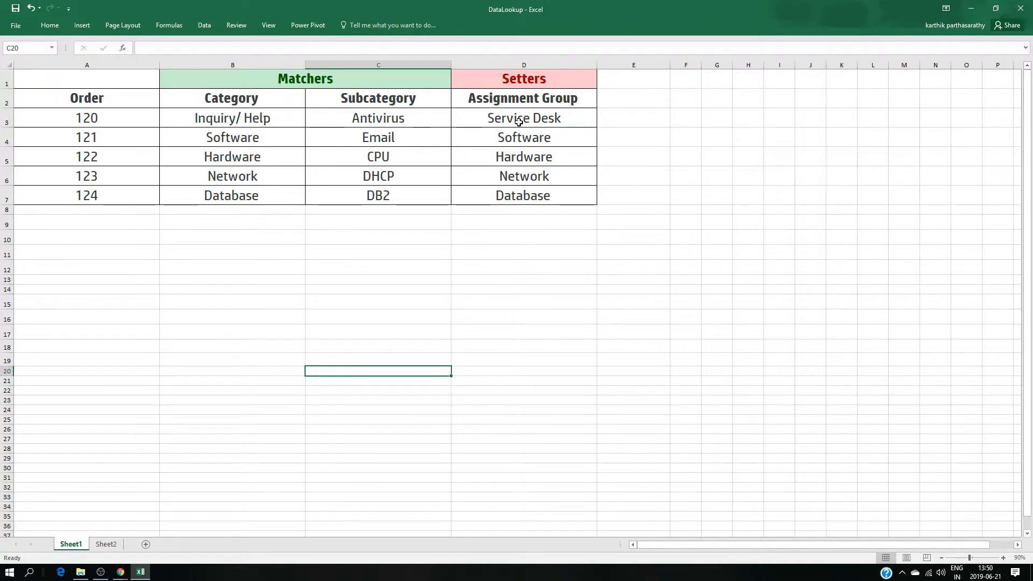
left_click(980, 6)
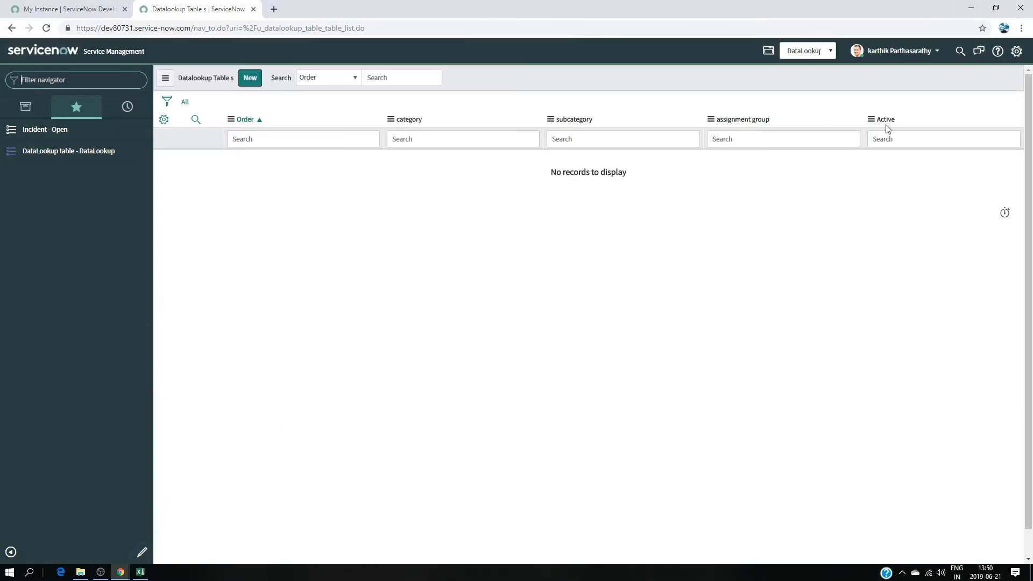
- Filter the navigator for "system policy" and open Data Lookup Definitions under Rules
left_click(90, 80)
type("su")
type("sys")
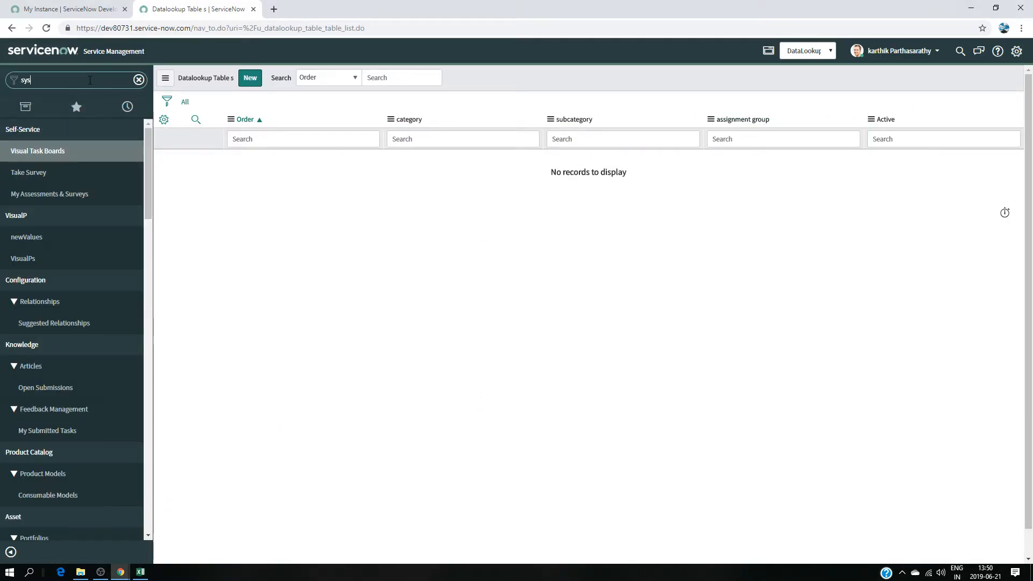
type("tem polci")
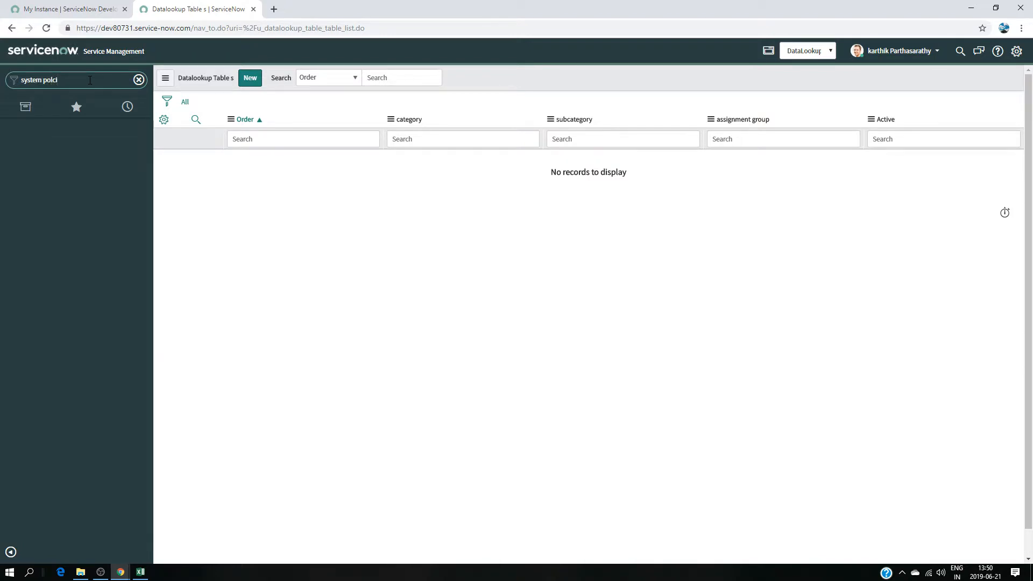
key("BackSpace")
key("BackSpace")
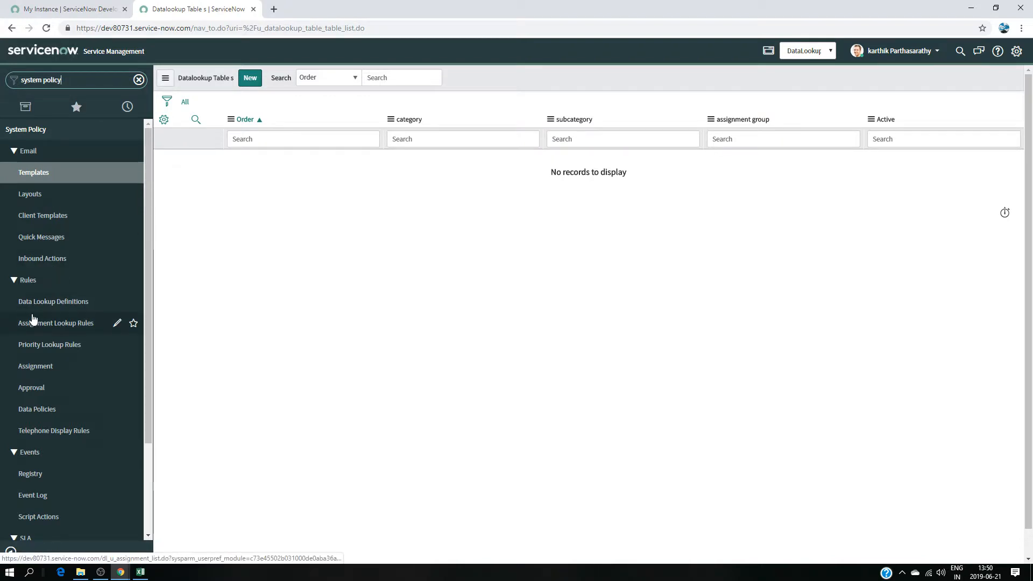
left_click(61, 307)
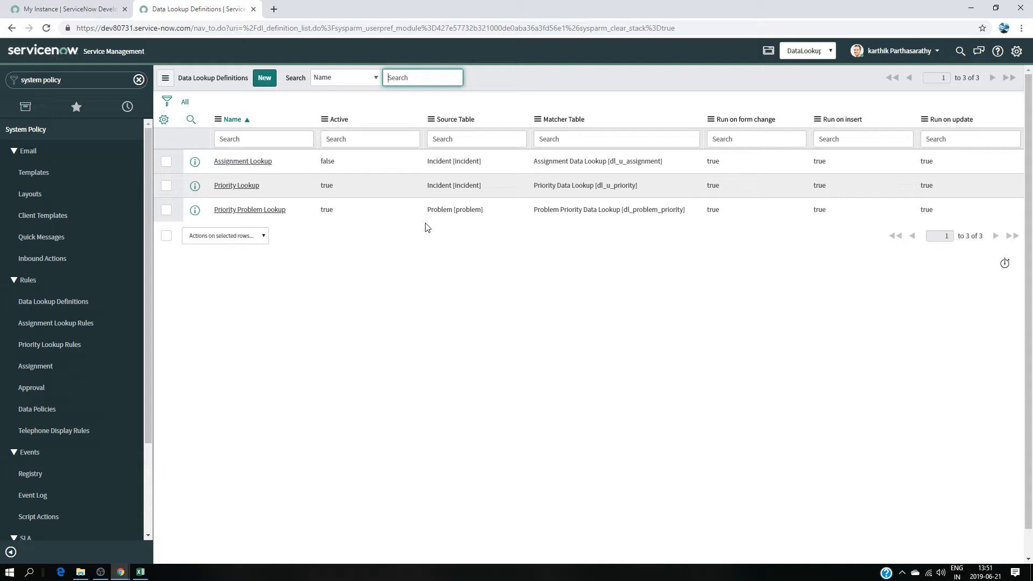
- Start a new data lookup definition with Datalookup Table [u_datalookup_table_table] as matcher table and Incident [incident] as source table
left_click(274, 79)
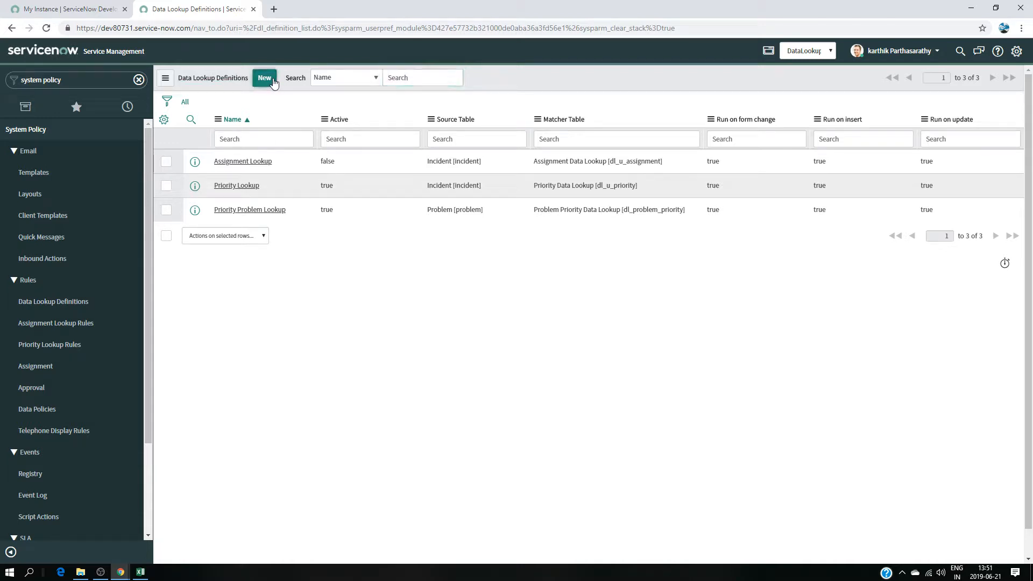
left_click(206, 120)
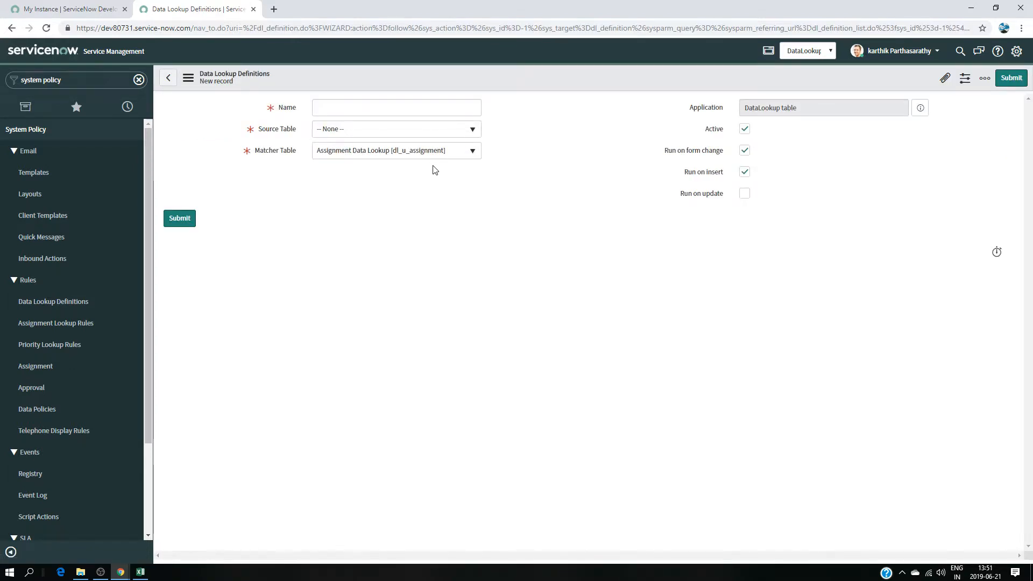
left_click(442, 156)
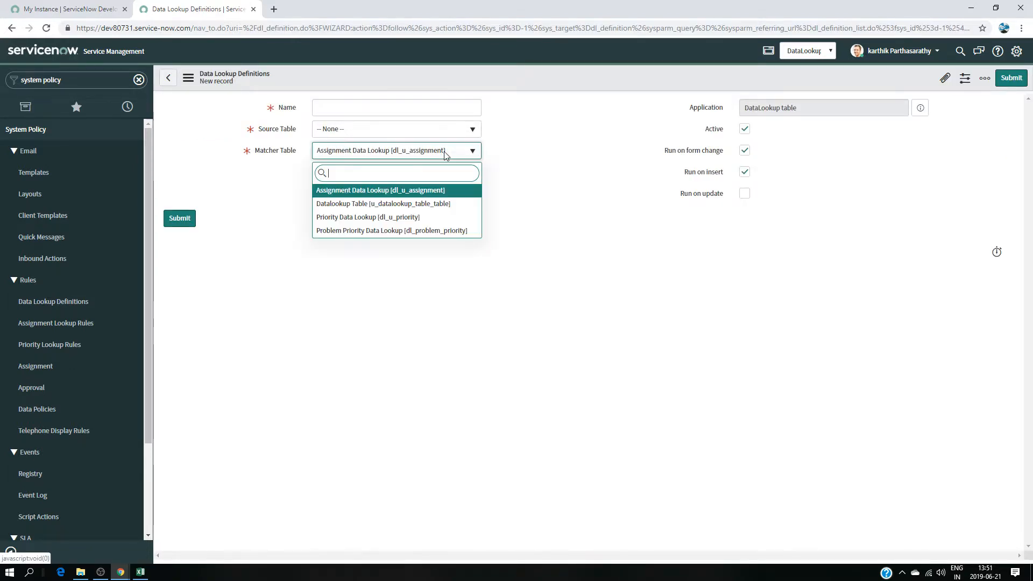
left_click(372, 204)
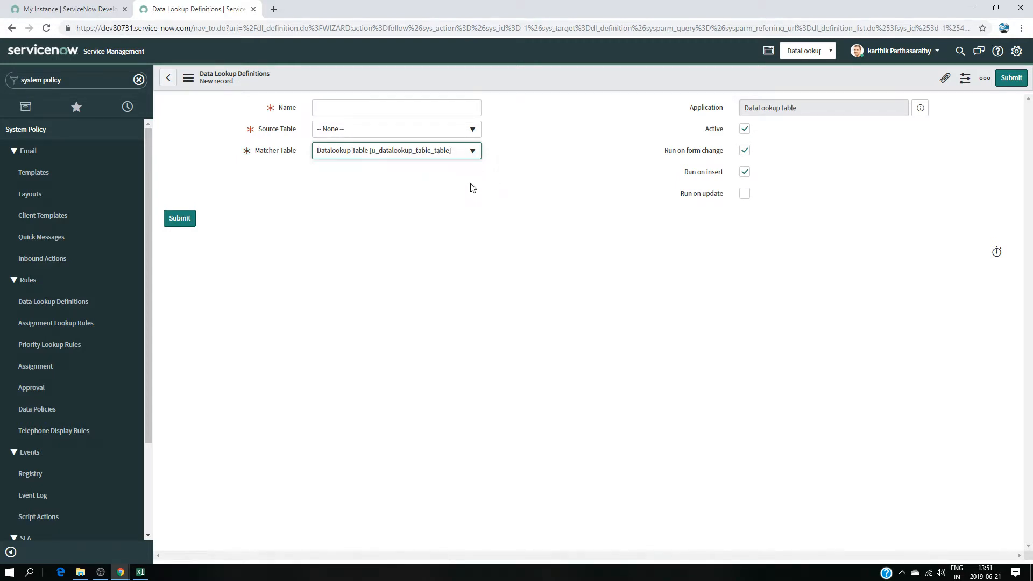
left_click(360, 133)
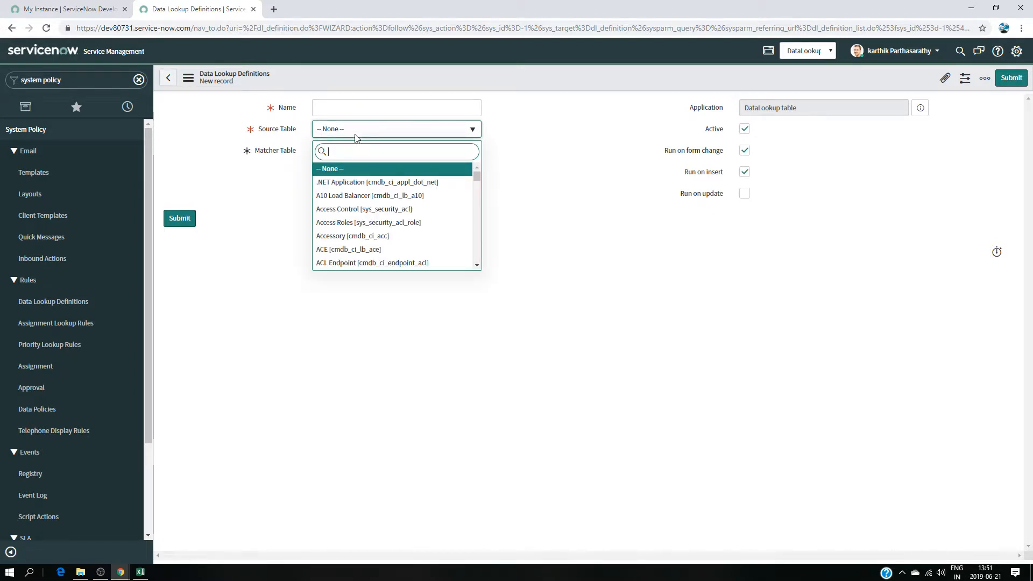
type("in")
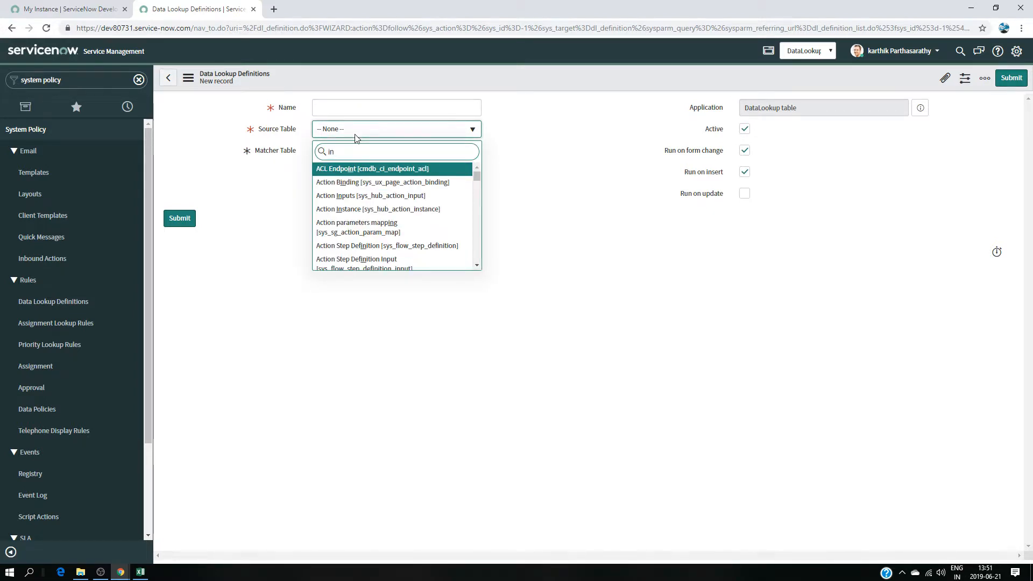
type("ci")
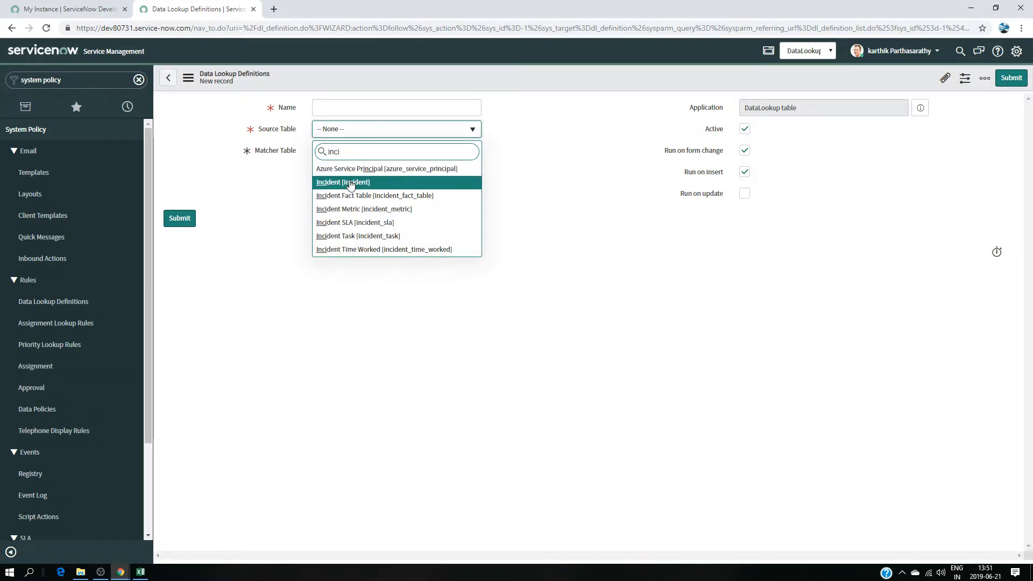
left_click(351, 183)
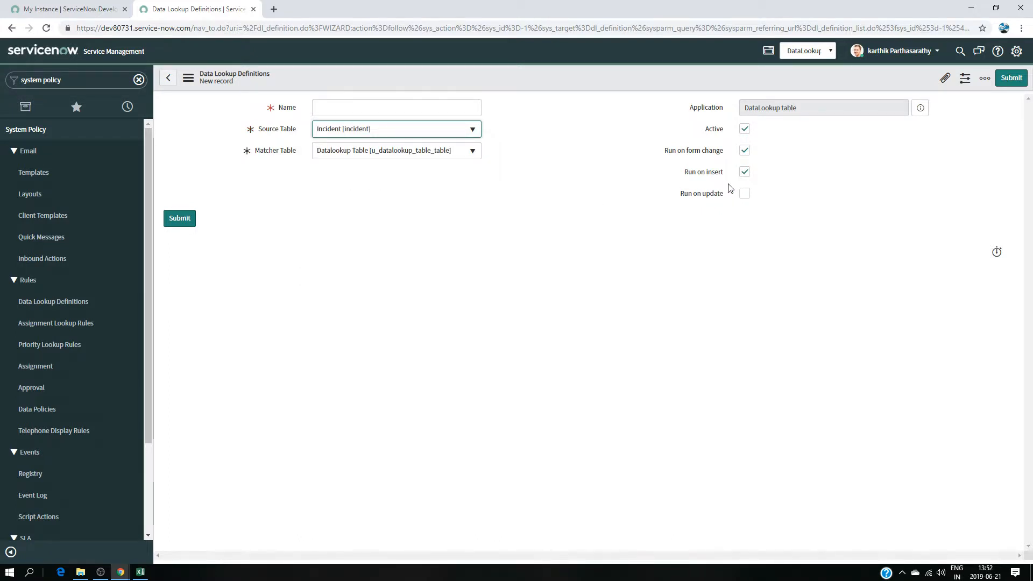
- Enable Run on update, name the definition "Assignment group definition", and submit it
left_click(744, 194)
left_click(347, 107)
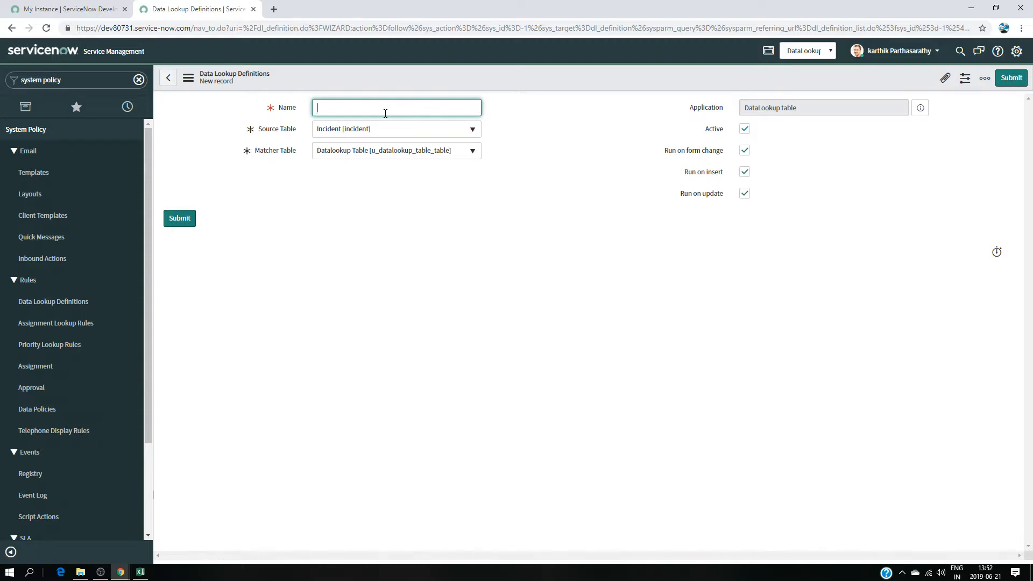
type("Datr")
key("BackSpace")
key("BackSpace")
key("BackSpace")
key("BackSpace")
key("BackSpace")
type("Assignment group definition")
left_click(184, 223)
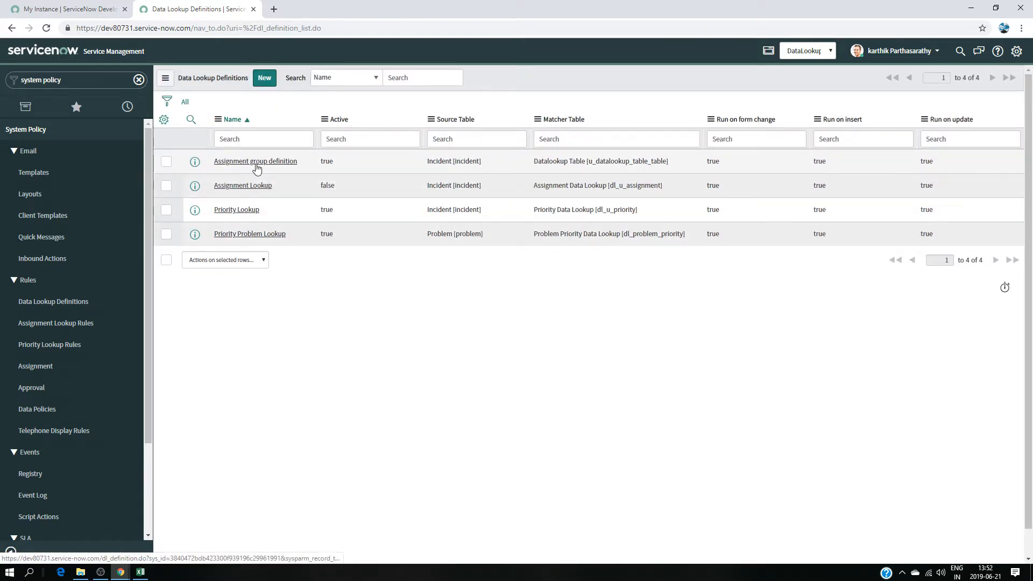
- Open the Assignment group definition record and start a new matcher field definition, checking the matcher columns in the Excel sheet
left_click(256, 164)
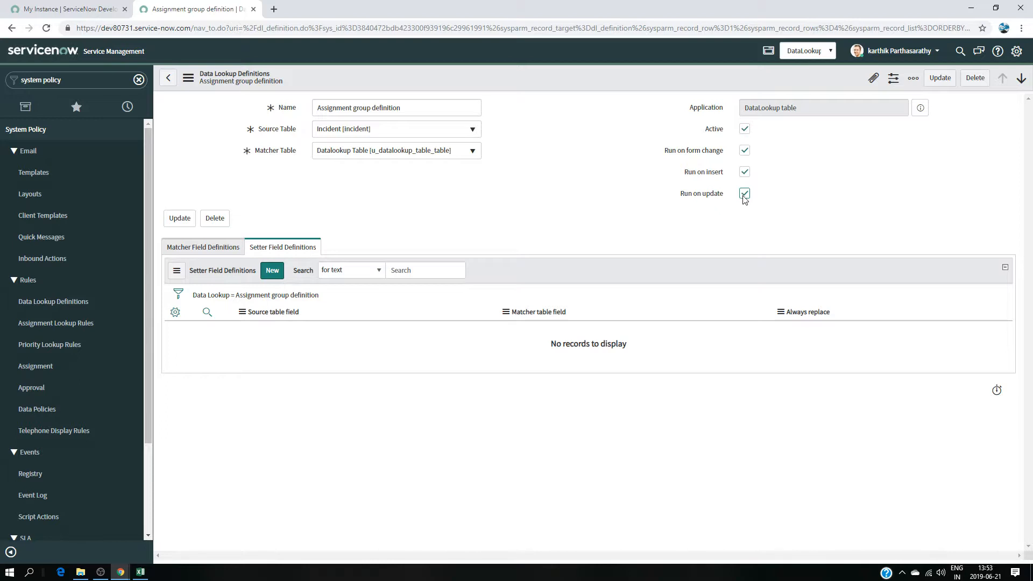
mouse_move(694, 193)
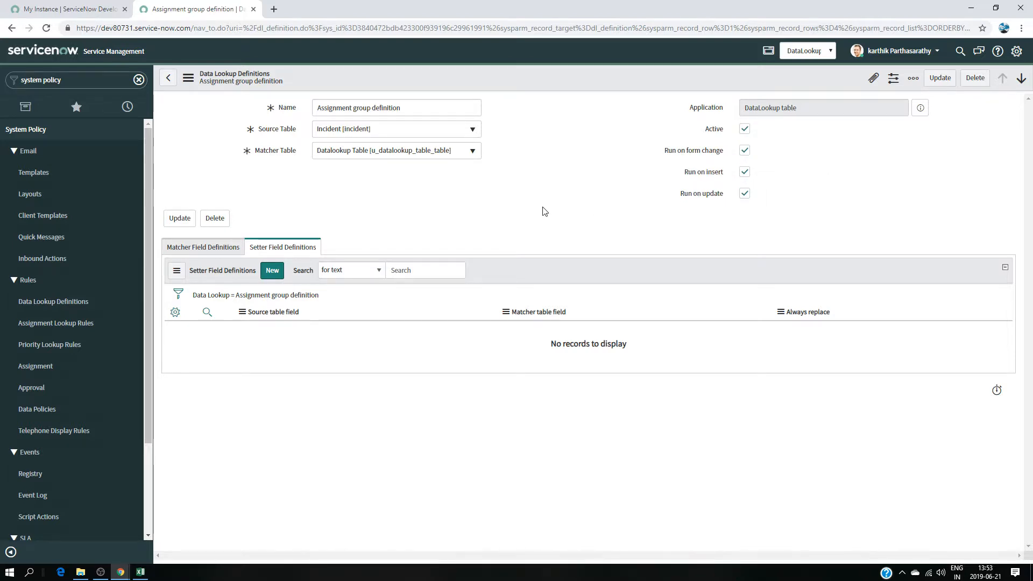
left_click(208, 247)
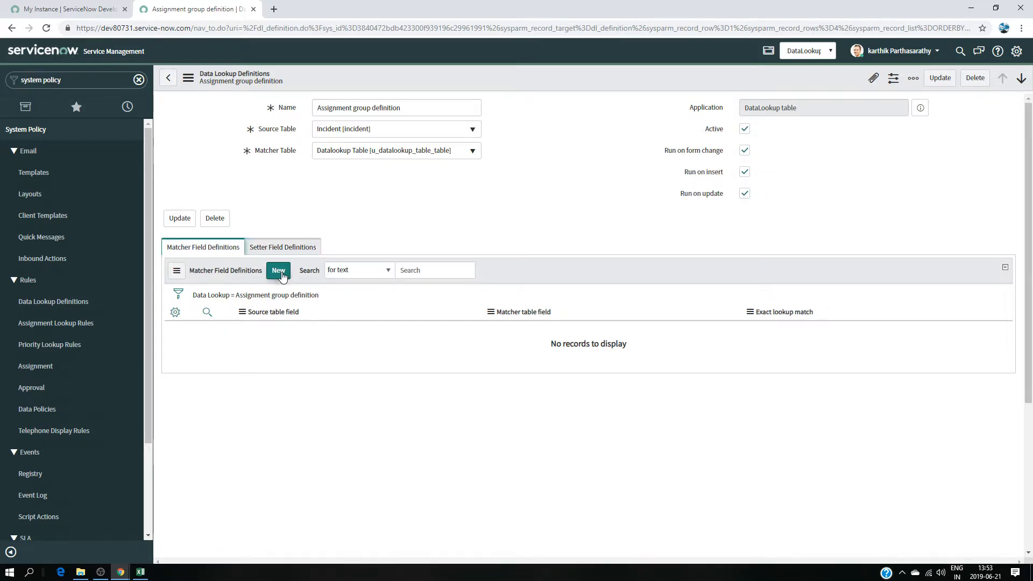
left_click(278, 270)
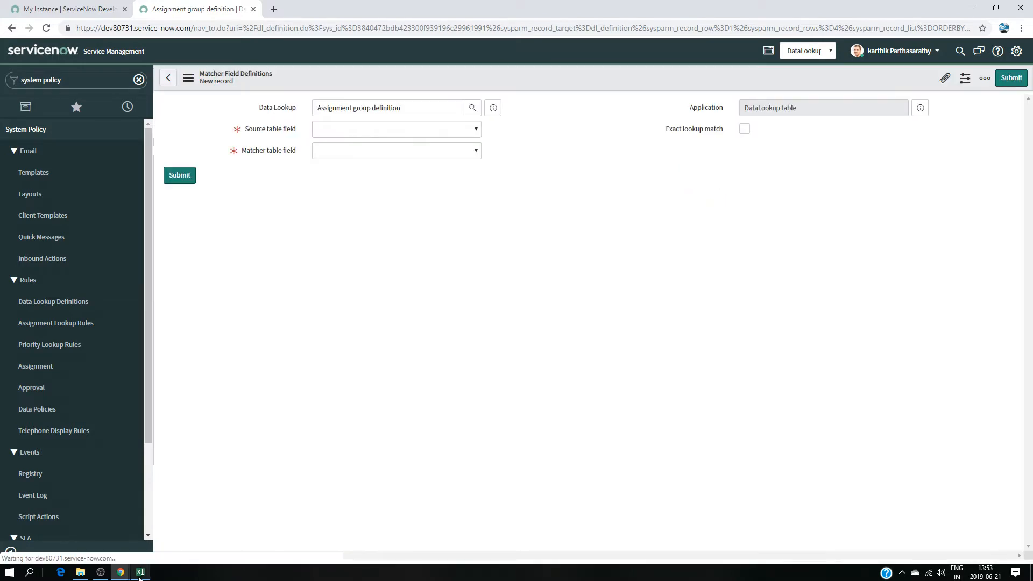
left_click(140, 572)
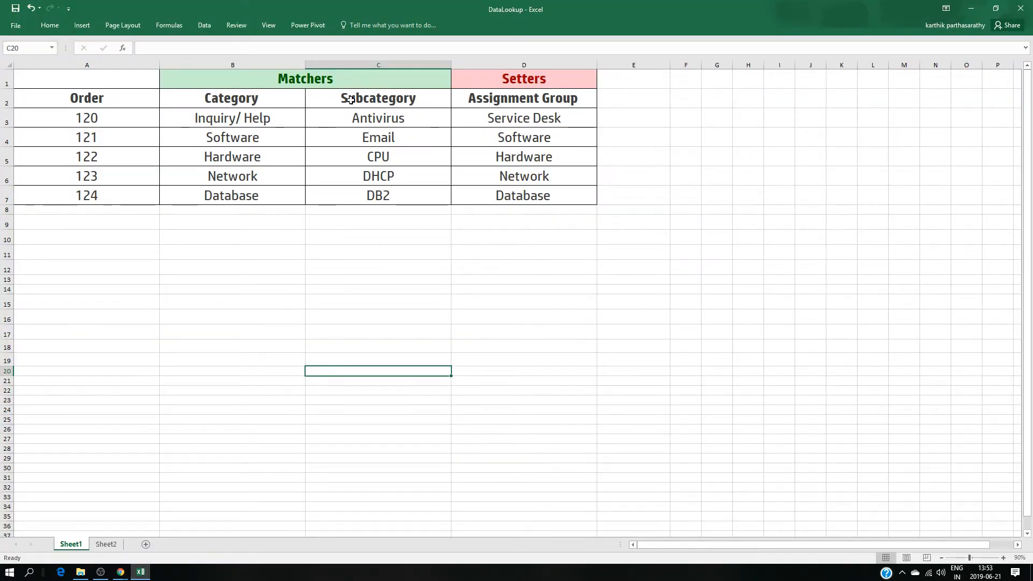
left_click(971, 9)
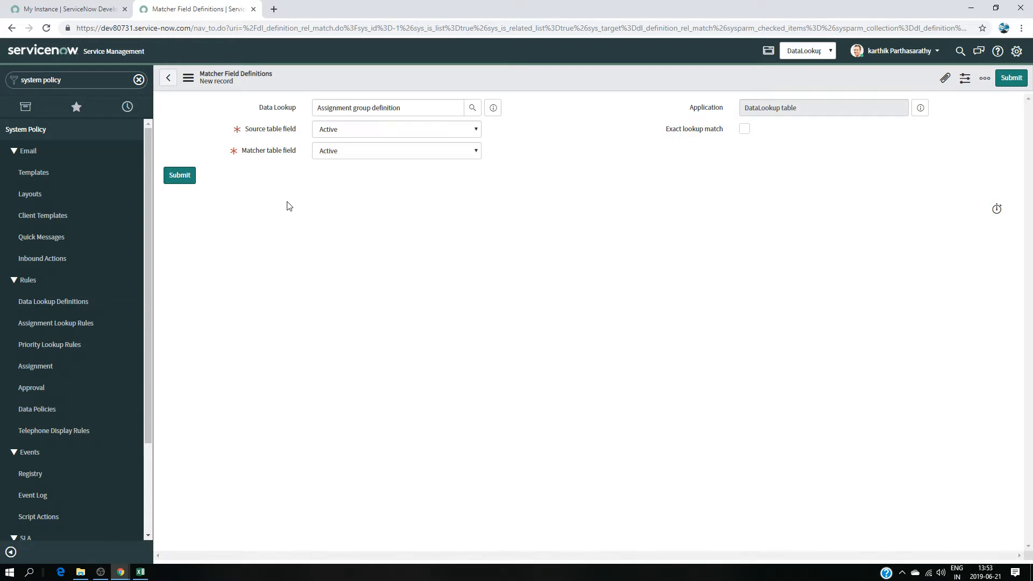
- Map source table field Category to matcher table field category, enable Exact lookup match, and submit the matcher field definition
left_click(370, 130)
key("c")
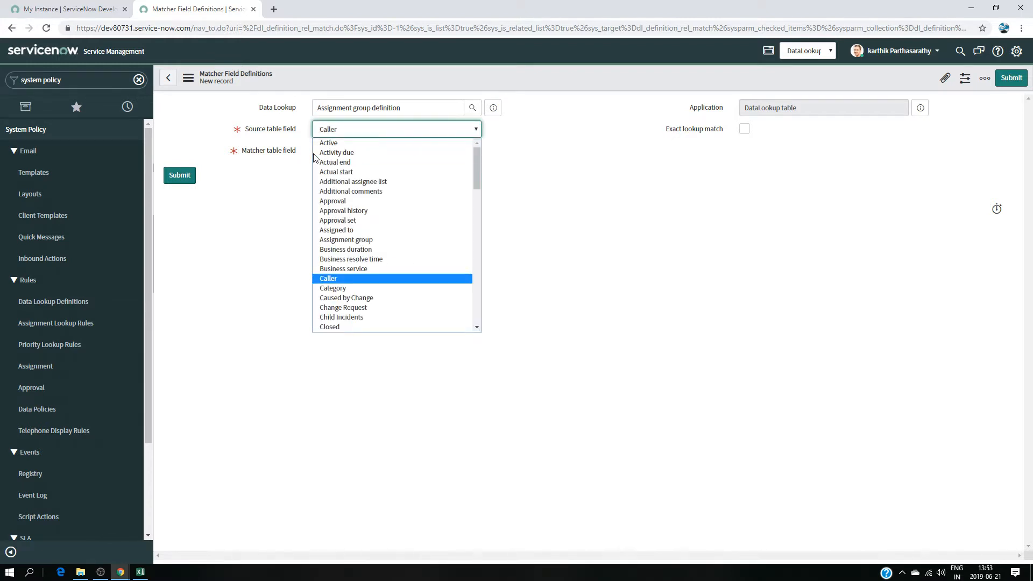
key("Down")
key("Return")
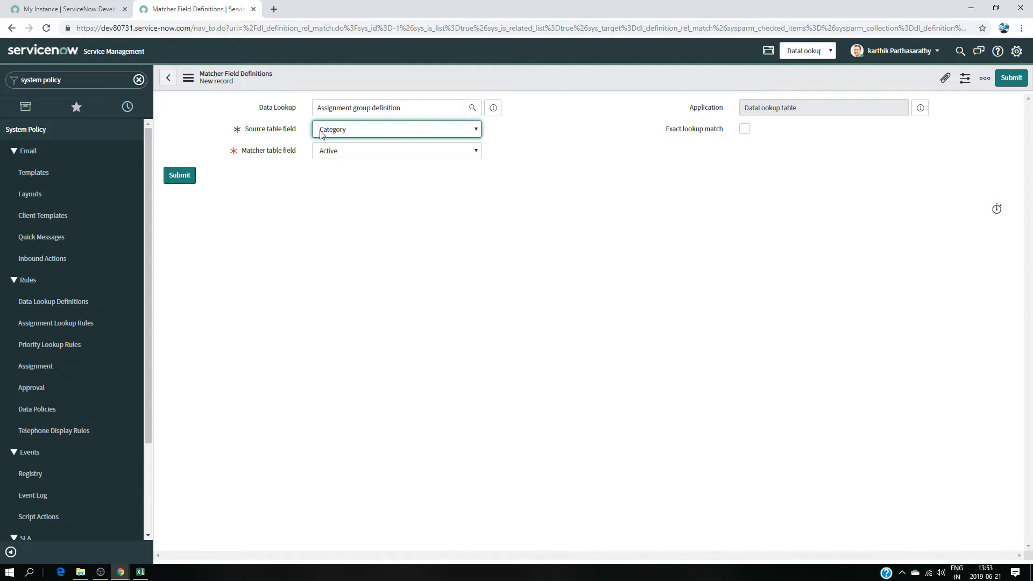
left_click(347, 151)
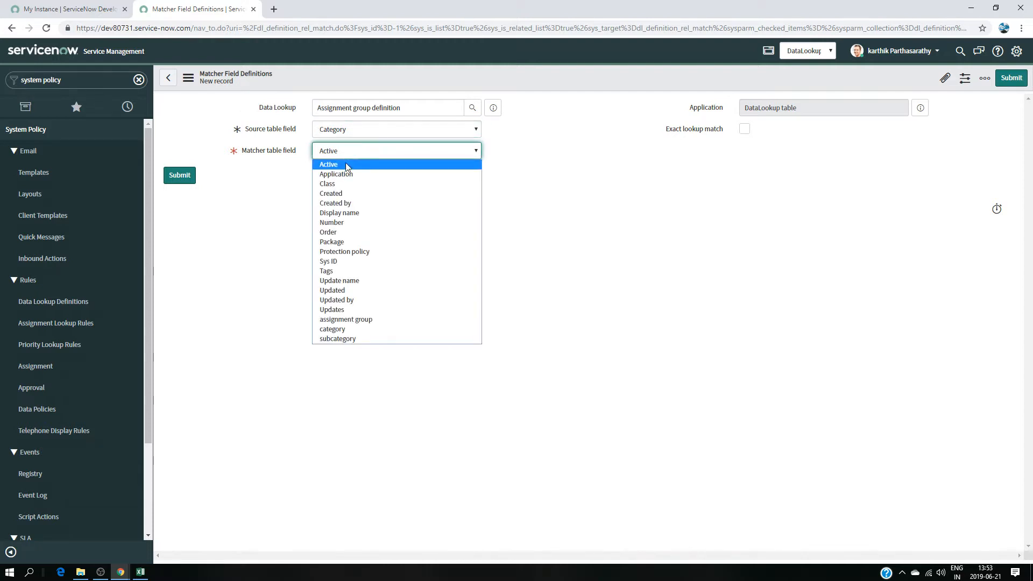
left_click(361, 329)
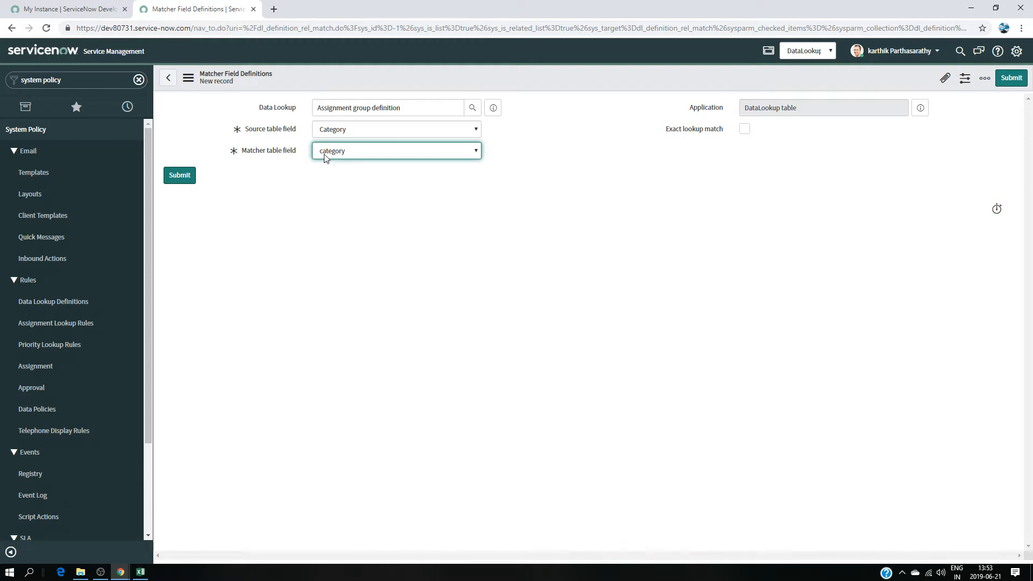
left_click(745, 131)
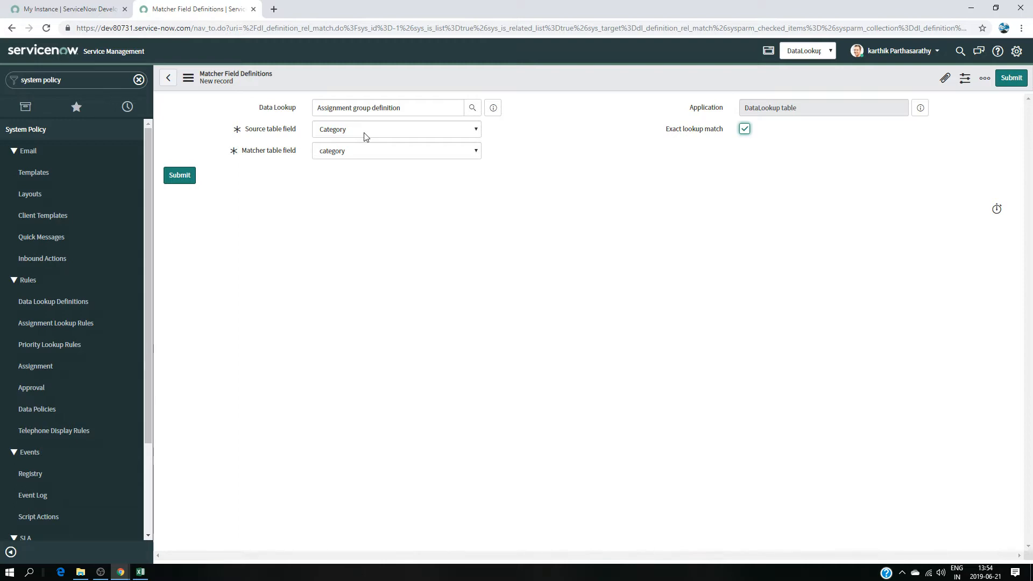
left_click(140, 572)
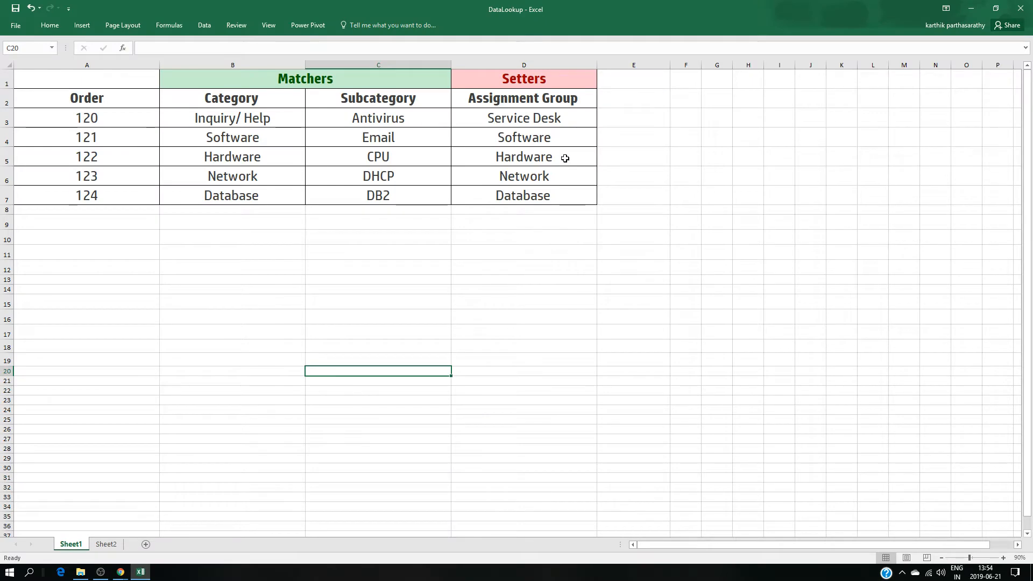
left_click(964, 8)
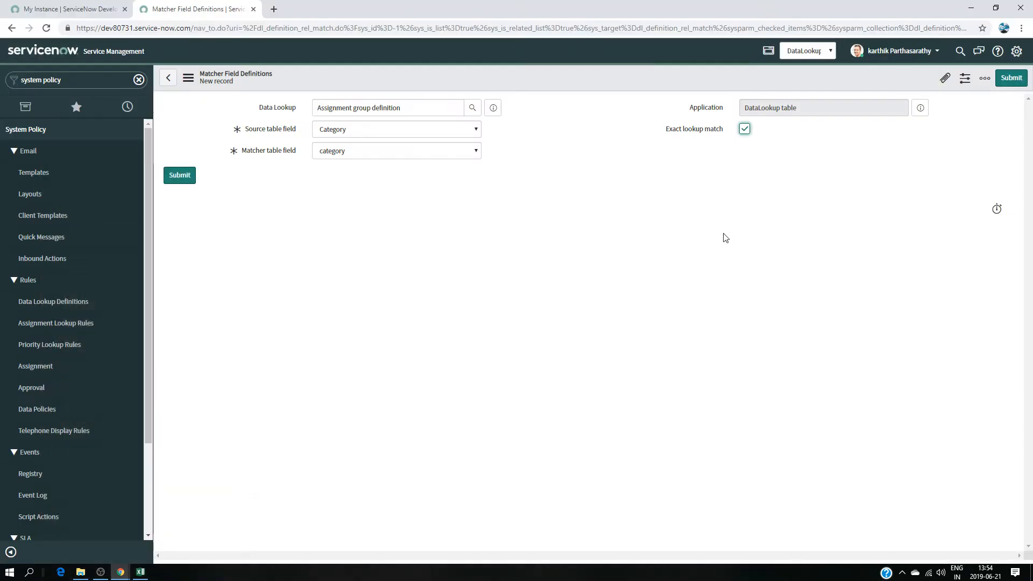
left_click(178, 176)
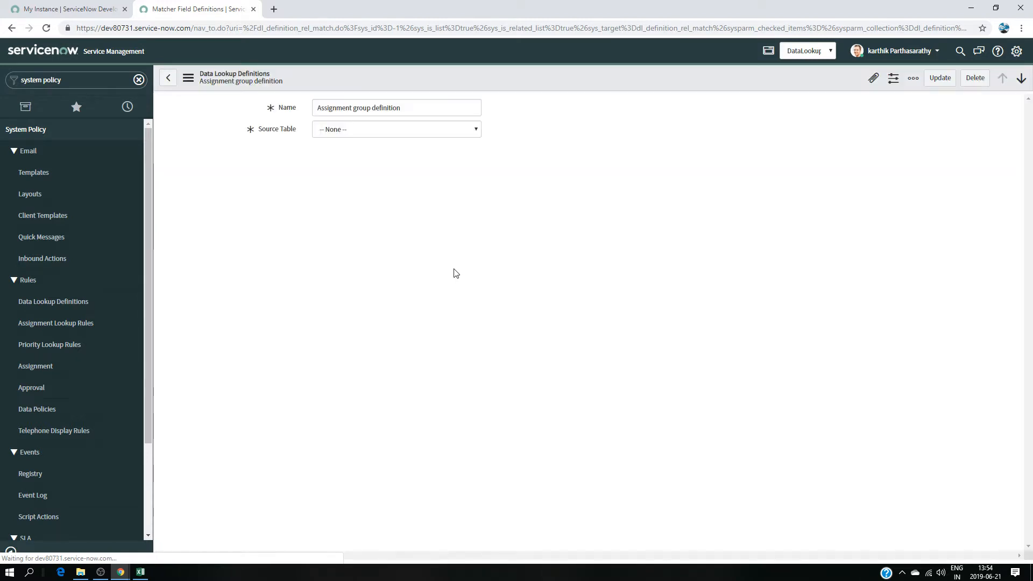
- Create and submit a second matcher field definition mapping Subcategory to subcategory with Exact lookup match enabled
left_click(278, 270)
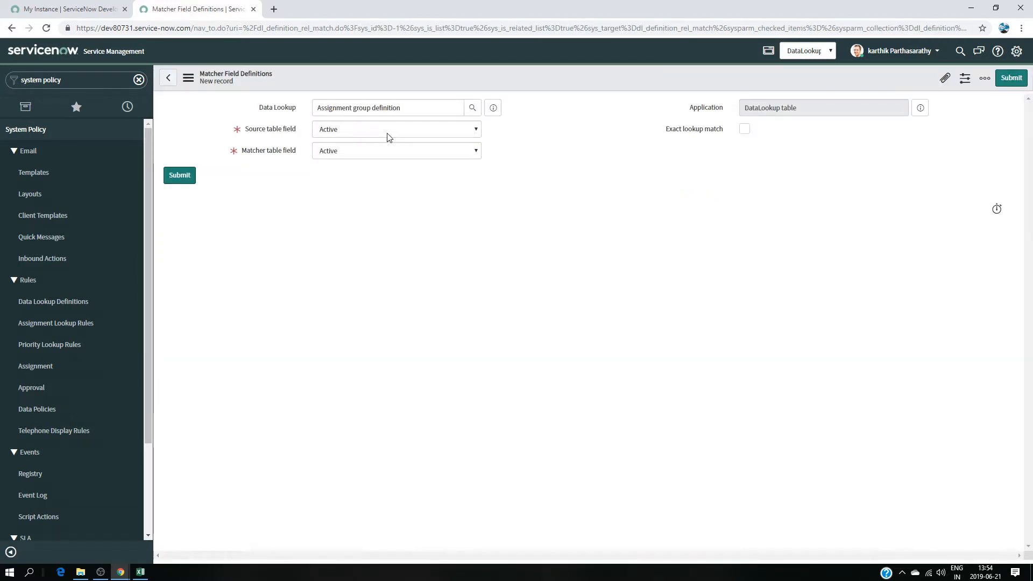
left_click(386, 132)
scroll(382, 280, "down", 15)
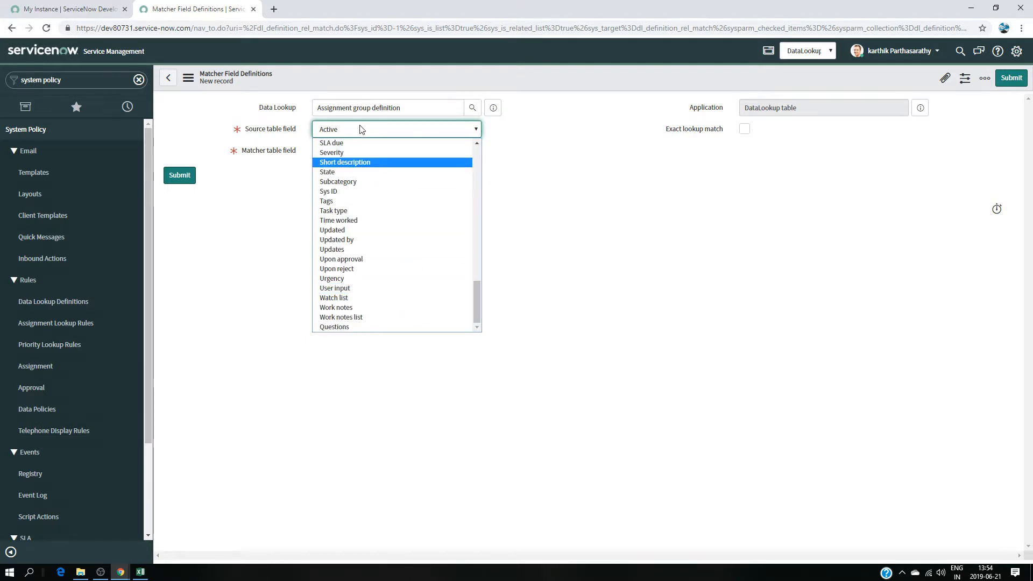
key("Down")
key("Down")
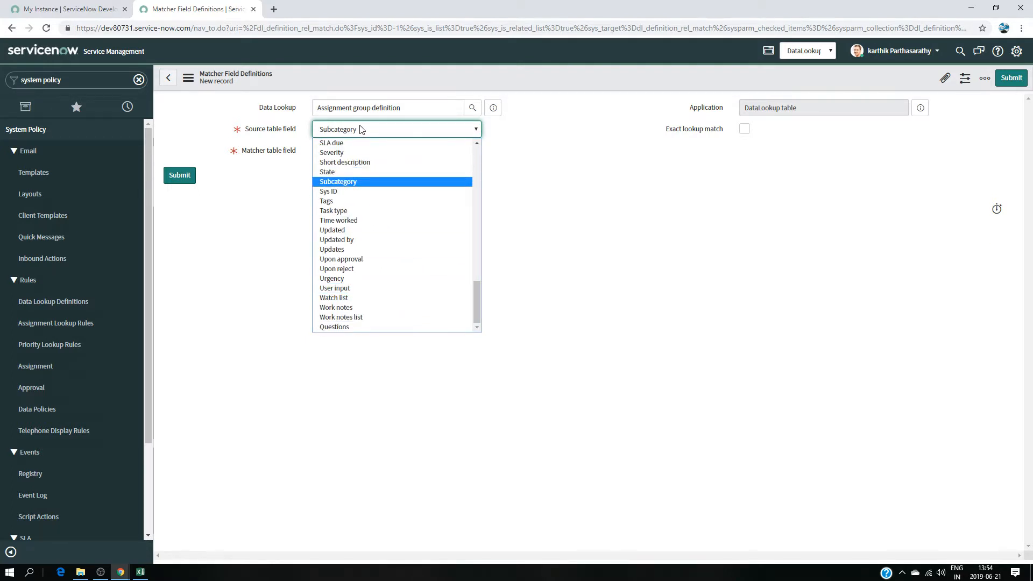
left_click(377, 182)
left_click(356, 152)
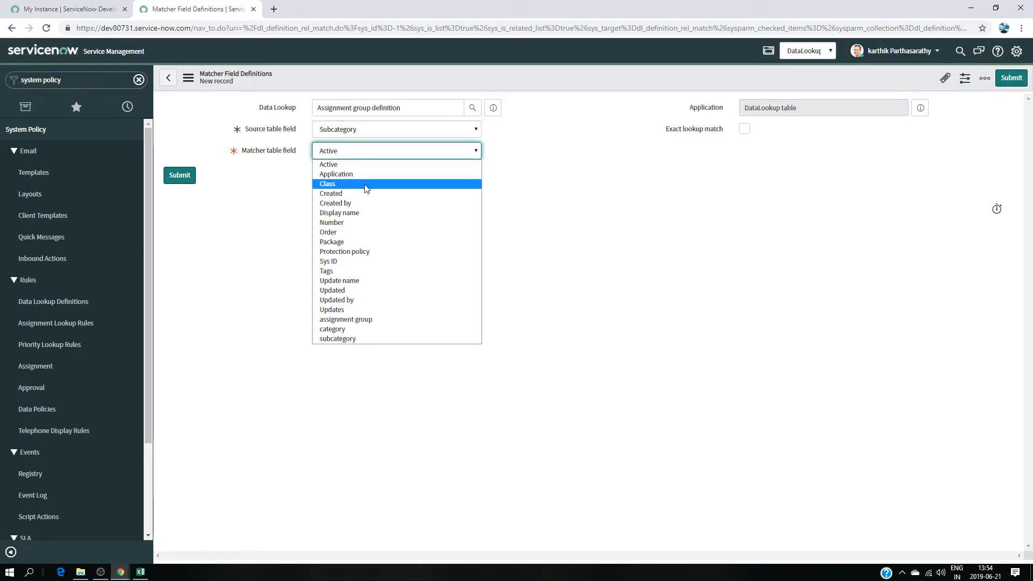
left_click(374, 339)
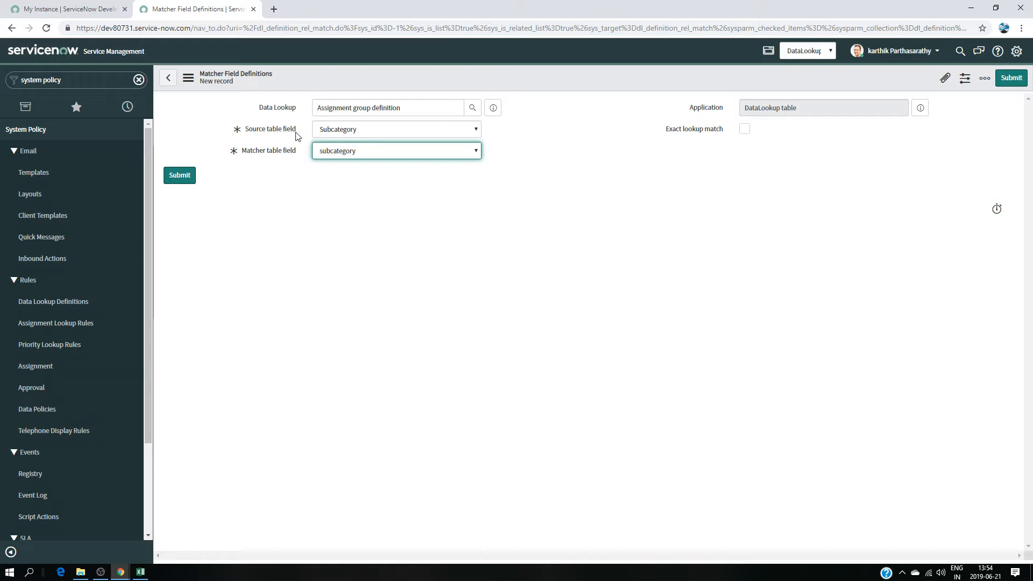
left_click(745, 129)
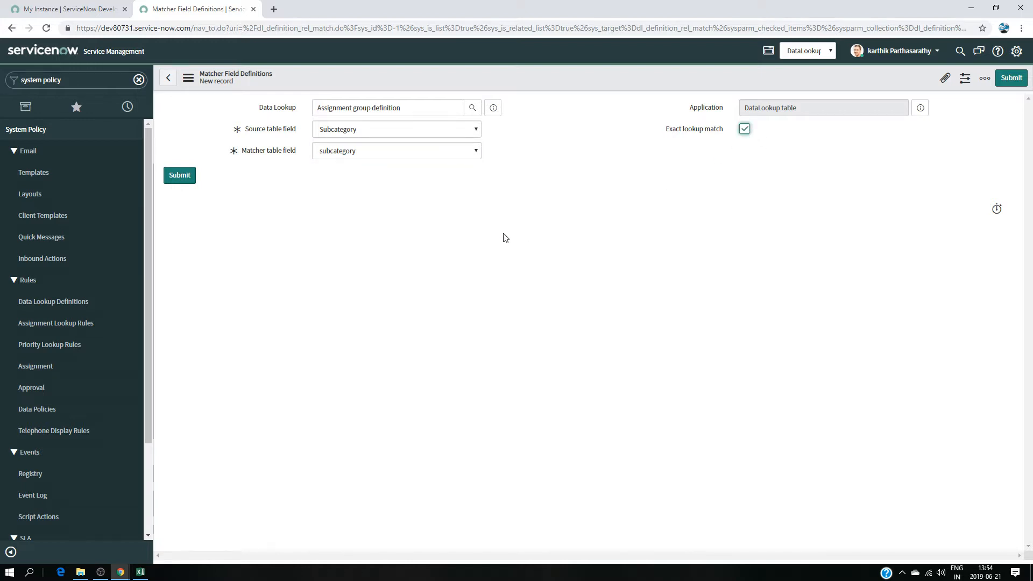
left_click(179, 176)
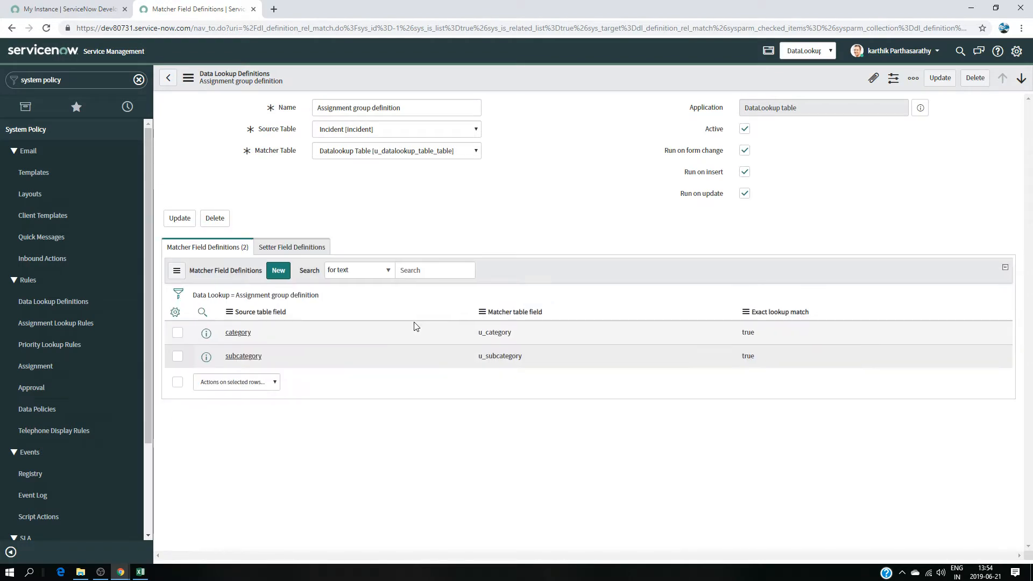
- Check the setter column in the Excel sheet and start a new setter field definition for the lookup in ServiceNow
left_click(141, 572)
left_click(517, 97)
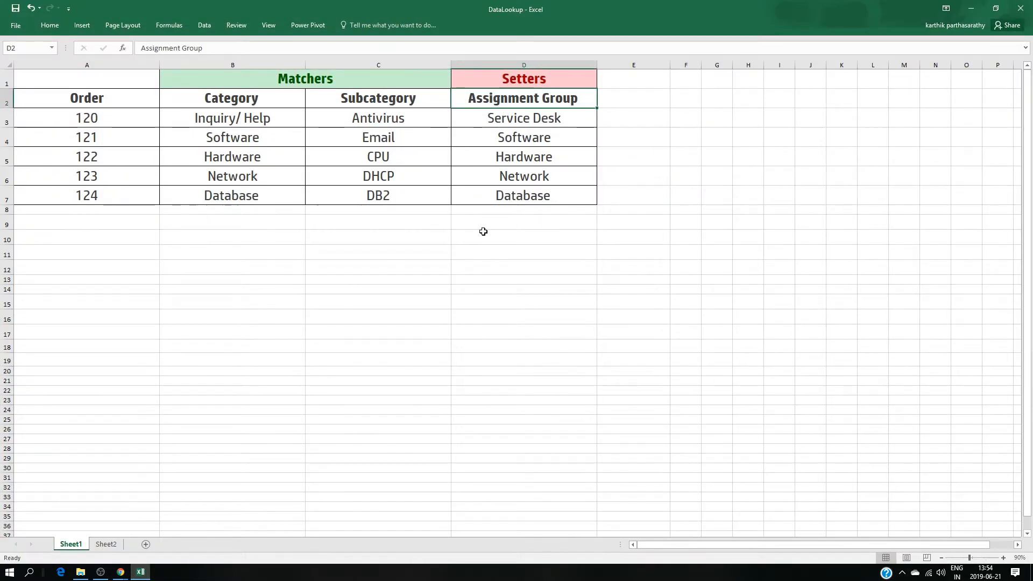
left_click(972, 8)
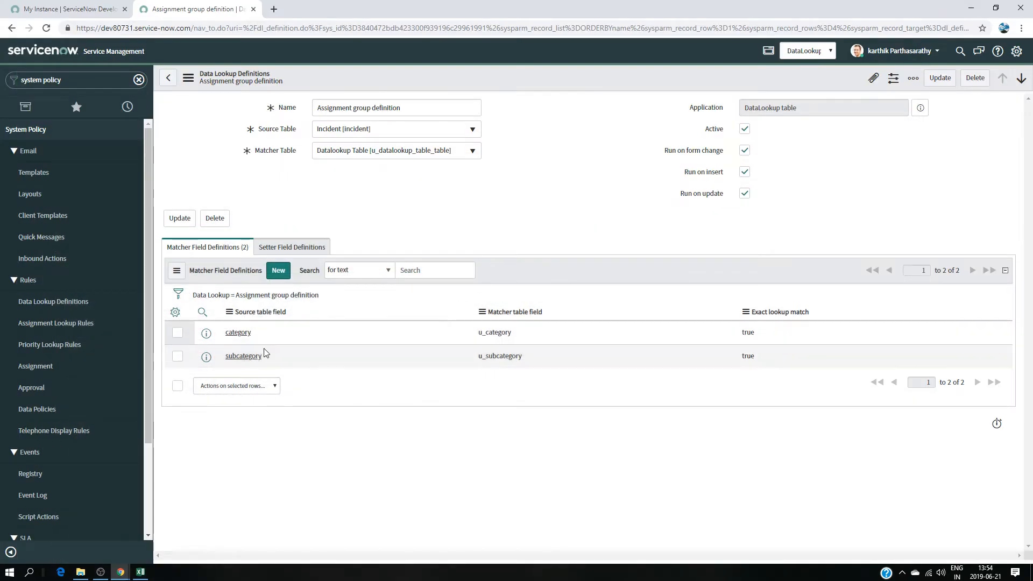
left_click(290, 249)
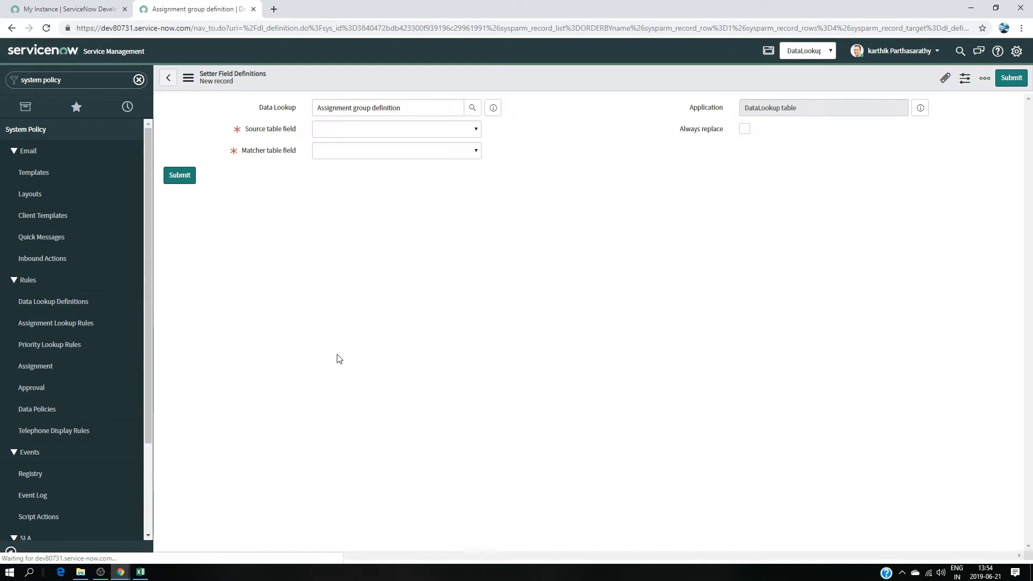
- Map source table field Assignment group to matcher table field assignment group, enable Always replace, and submit the setter field definition
left_click(418, 134)
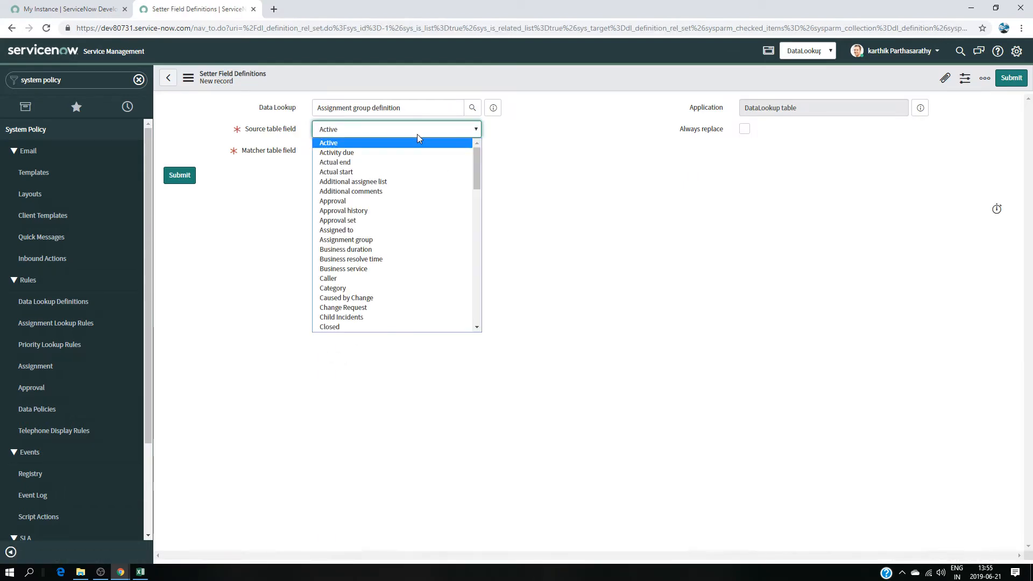
type("as")
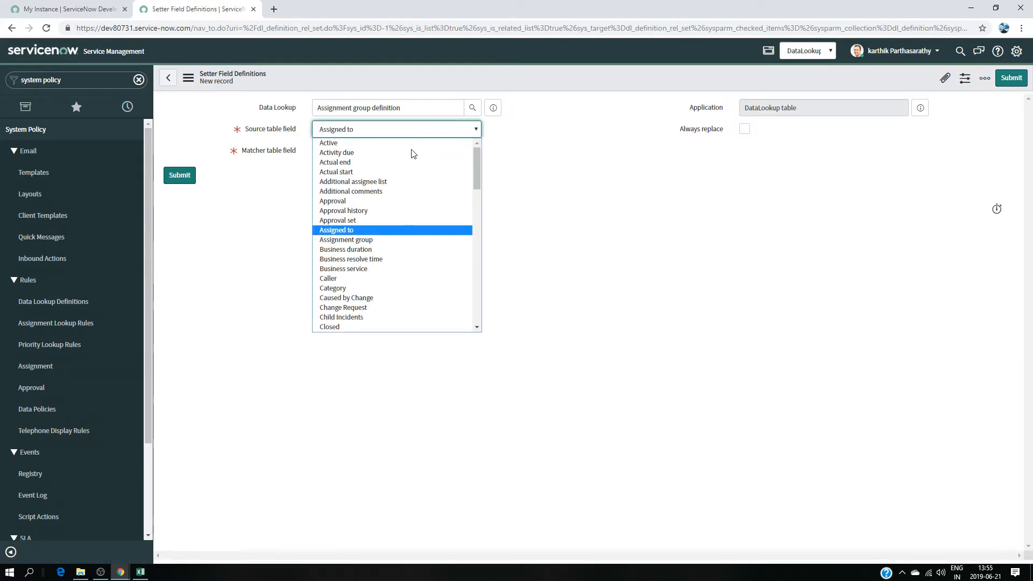
left_click(367, 241)
left_click(354, 153)
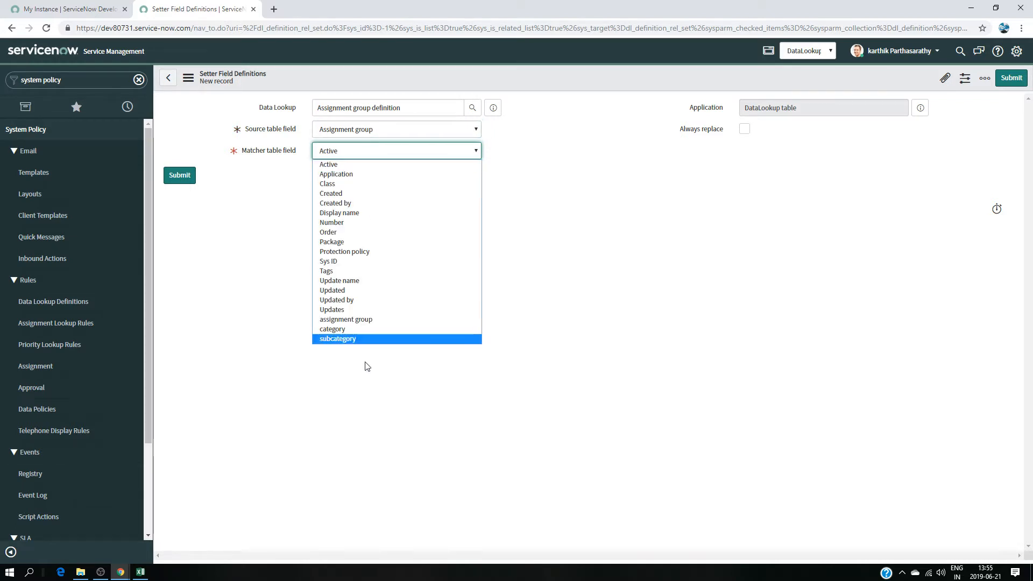
left_click(375, 321)
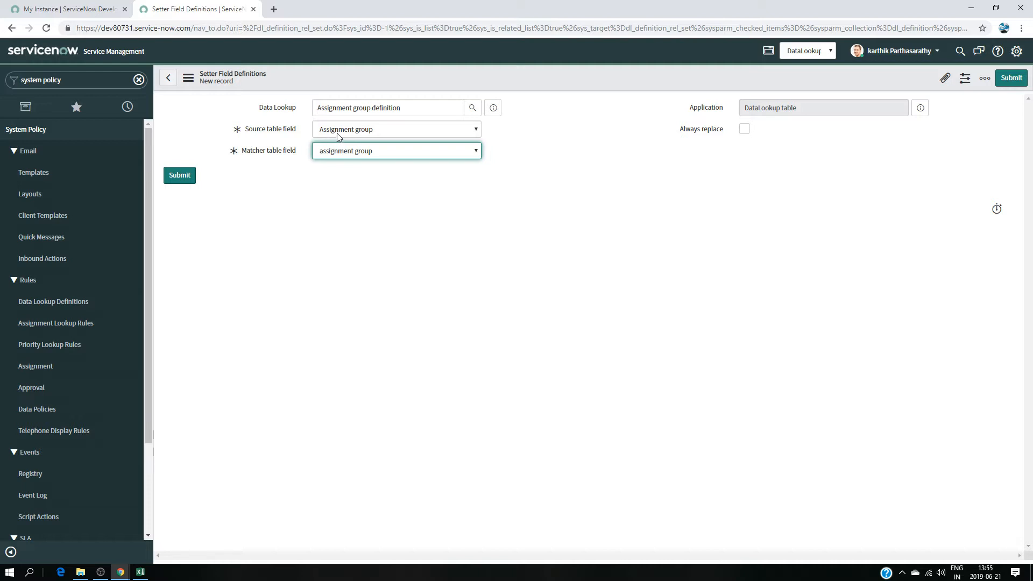
left_click(744, 129)
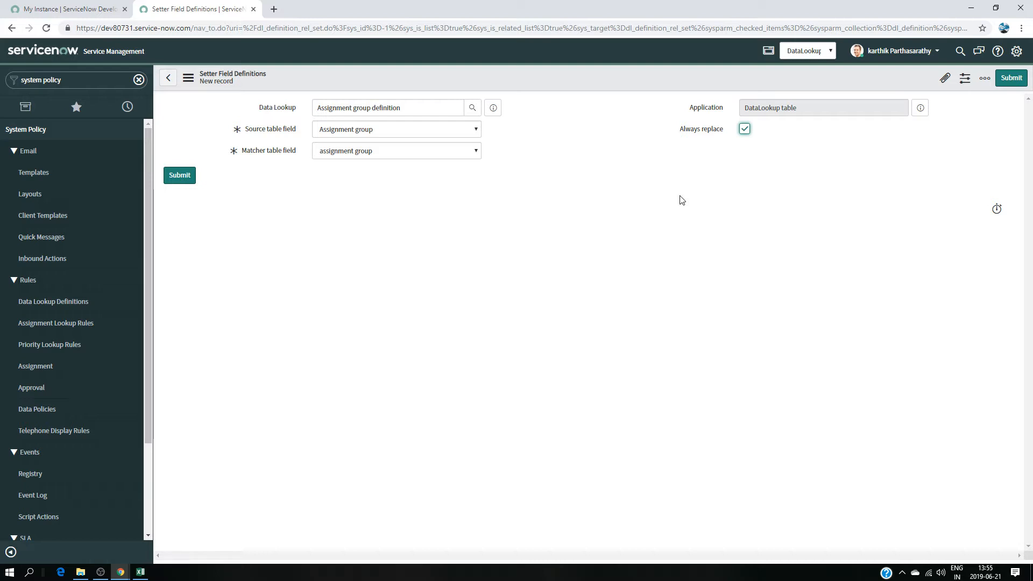
left_click(189, 174)
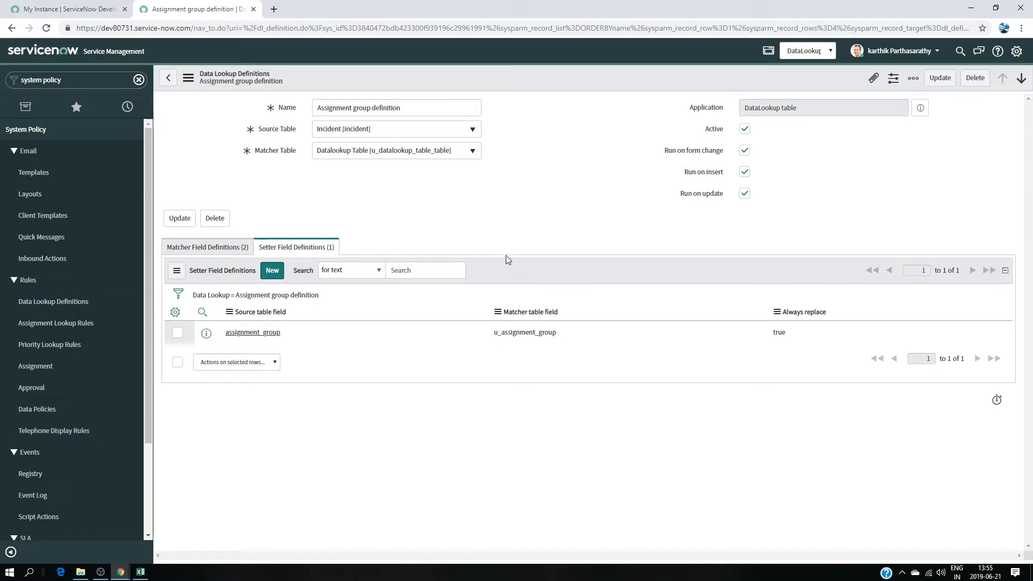
- Open the DataLookup table from the favorites and start a new record, consulting the lookup rows in the Excel sheet
left_click(140, 572)
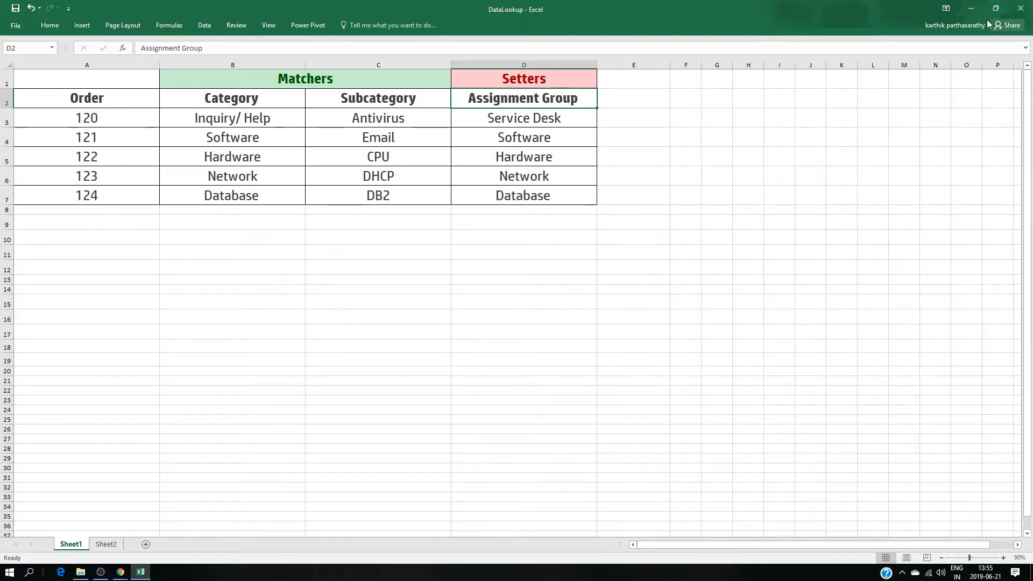
left_click(971, 8)
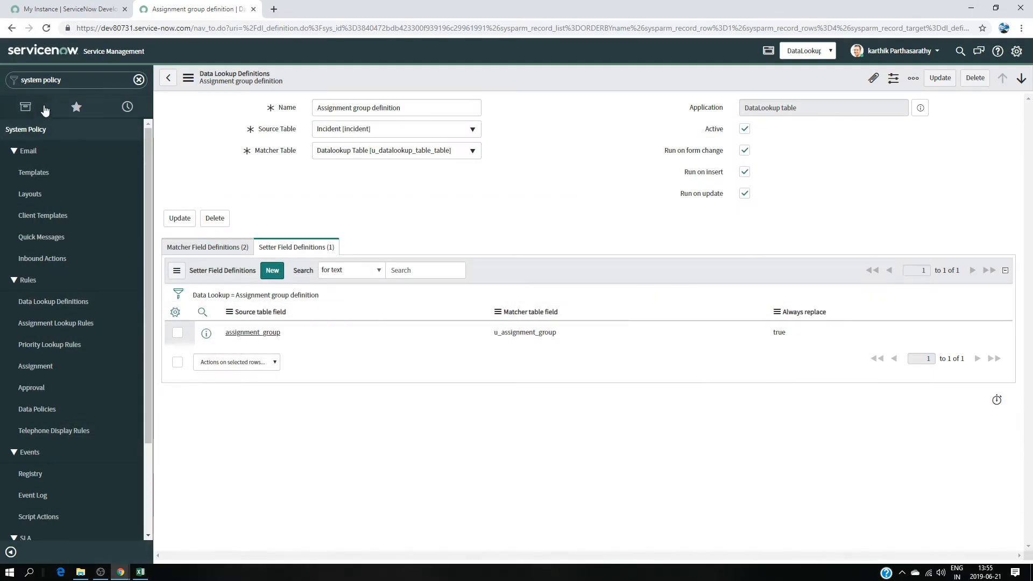
left_click(76, 106)
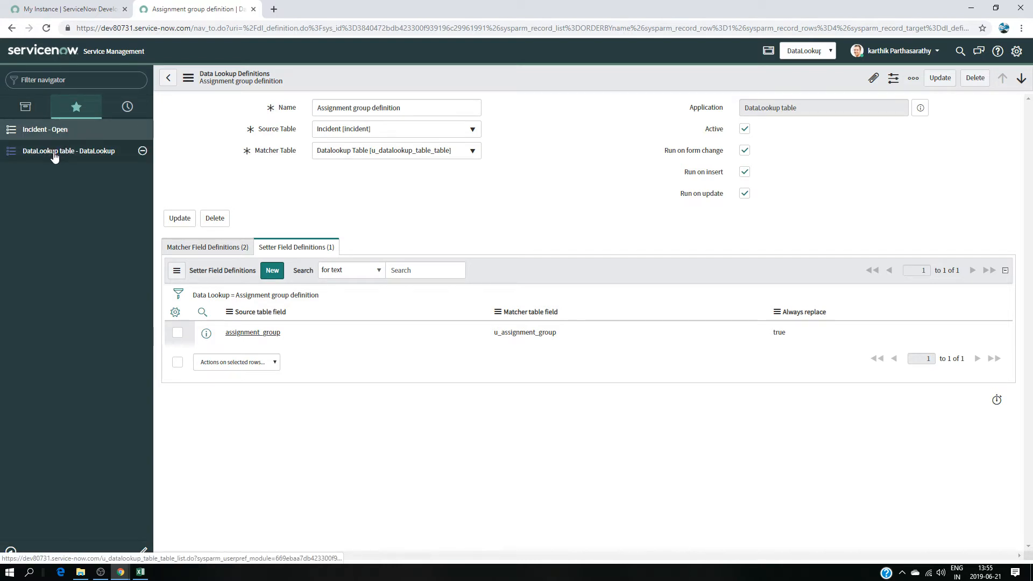
left_click(53, 155)
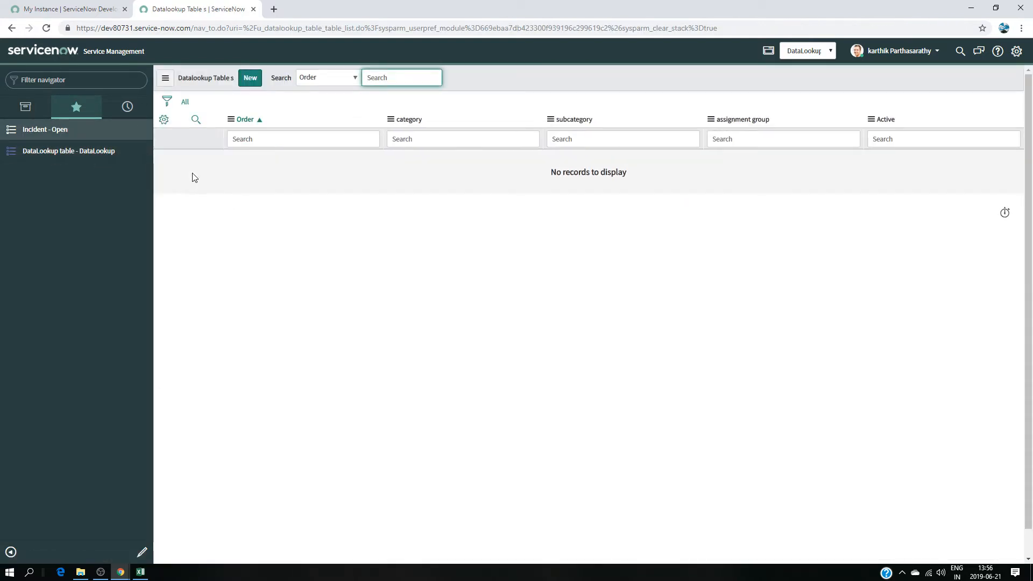
left_click(249, 79)
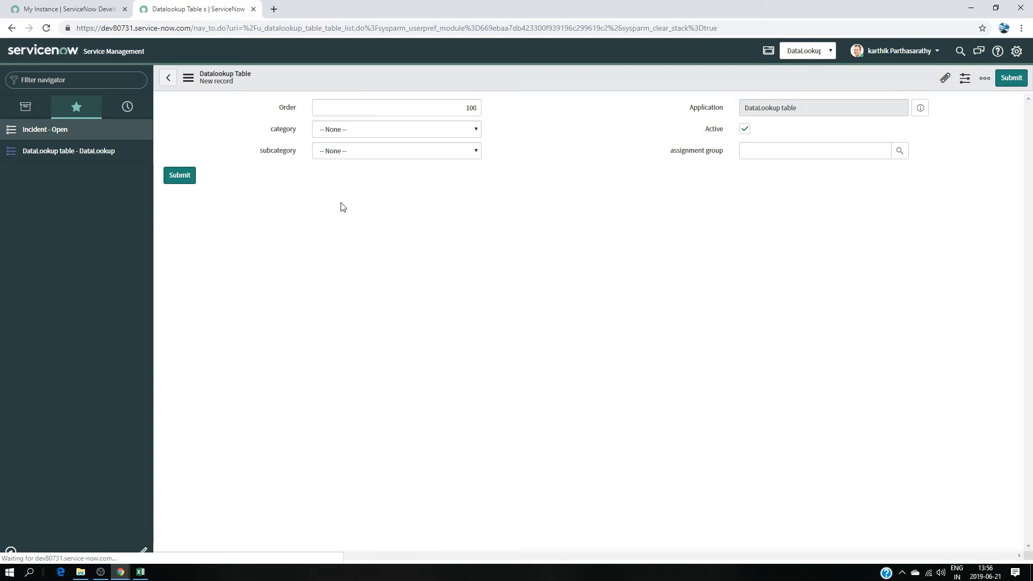
left_click(140, 572)
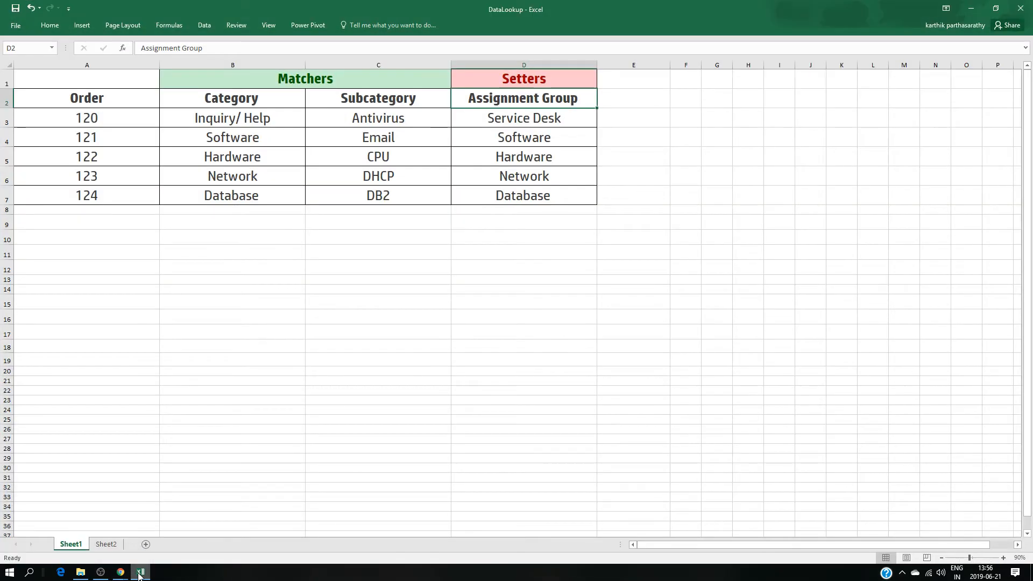
left_click(139, 573)
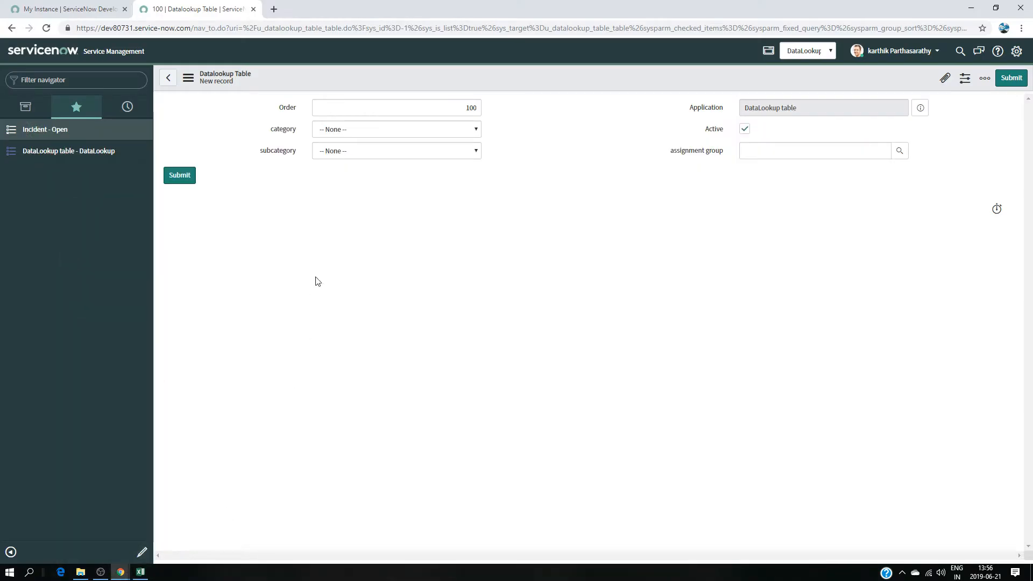
left_click(141, 573)
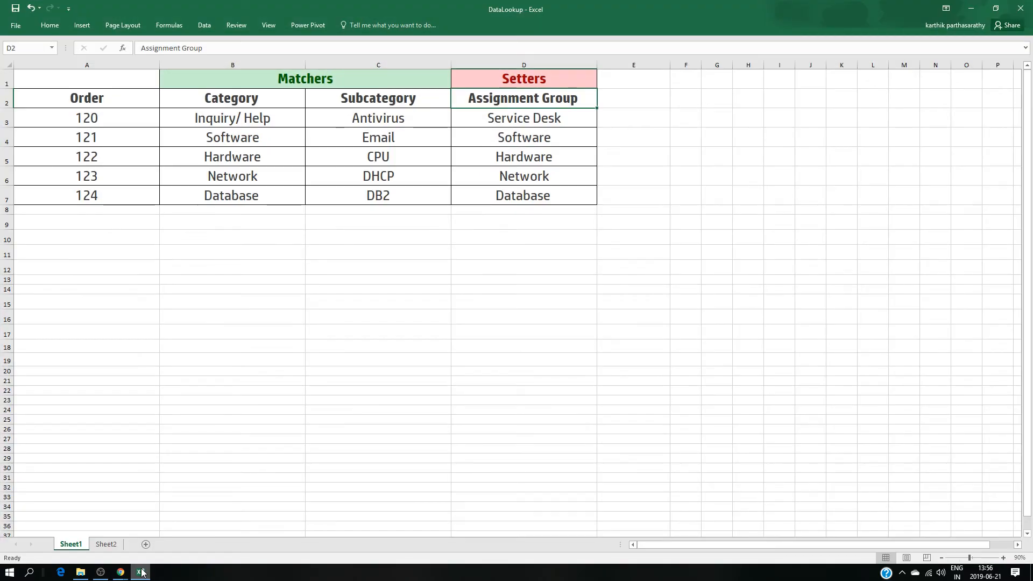
left_click(140, 572)
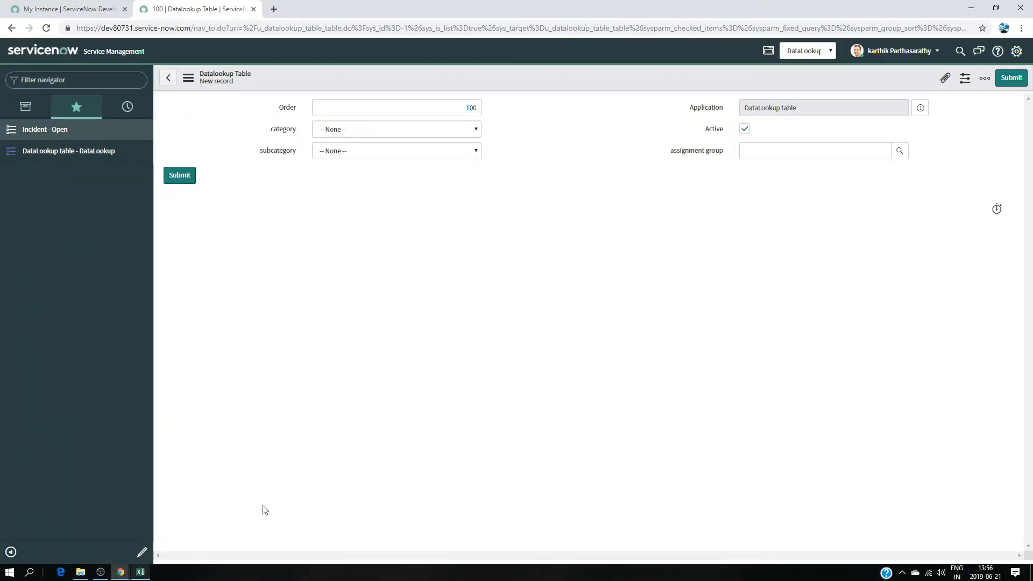
- Set the new lookup record's category to Inquiry / Help and its subcategory to Antivirus
left_click(477, 130)
left_click(442, 151)
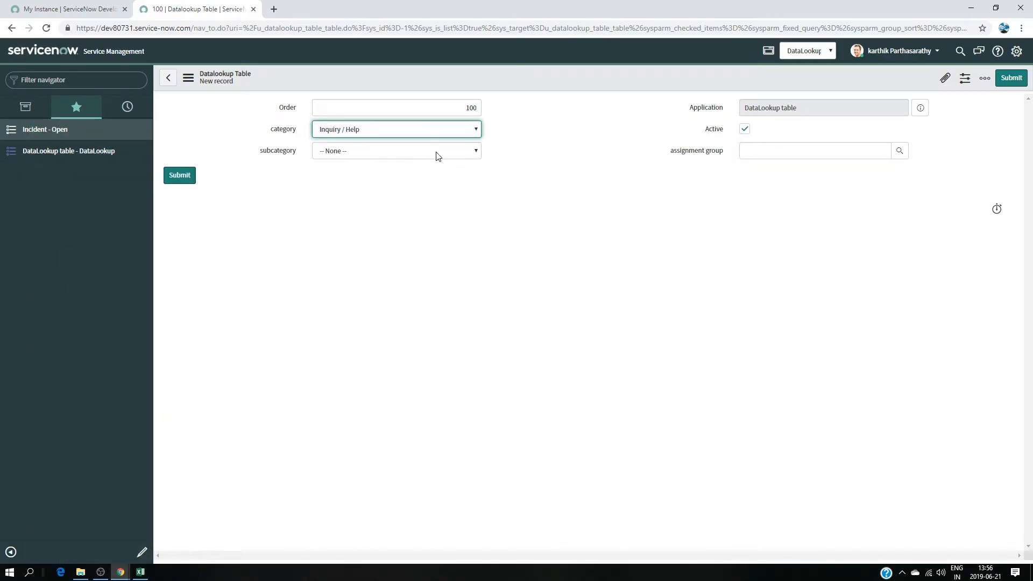
left_click(438, 153)
left_click(411, 170)
- Check the group in the Excel sheet and choose Service Desk as the lookup record's assignment group
left_click(899, 152)
scroll(606, 347, "down", 4)
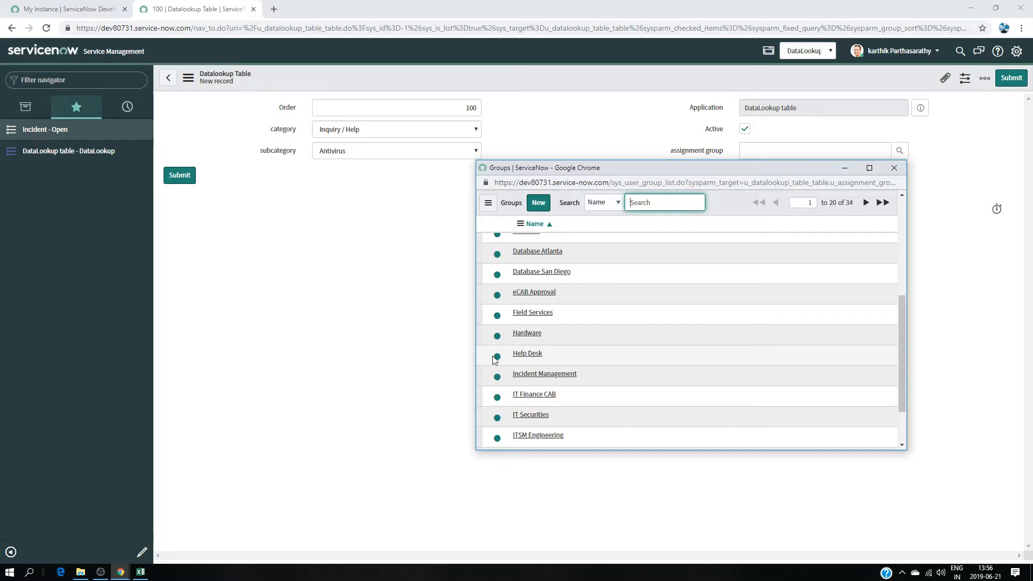
left_click(141, 571)
key("alt+Tab")
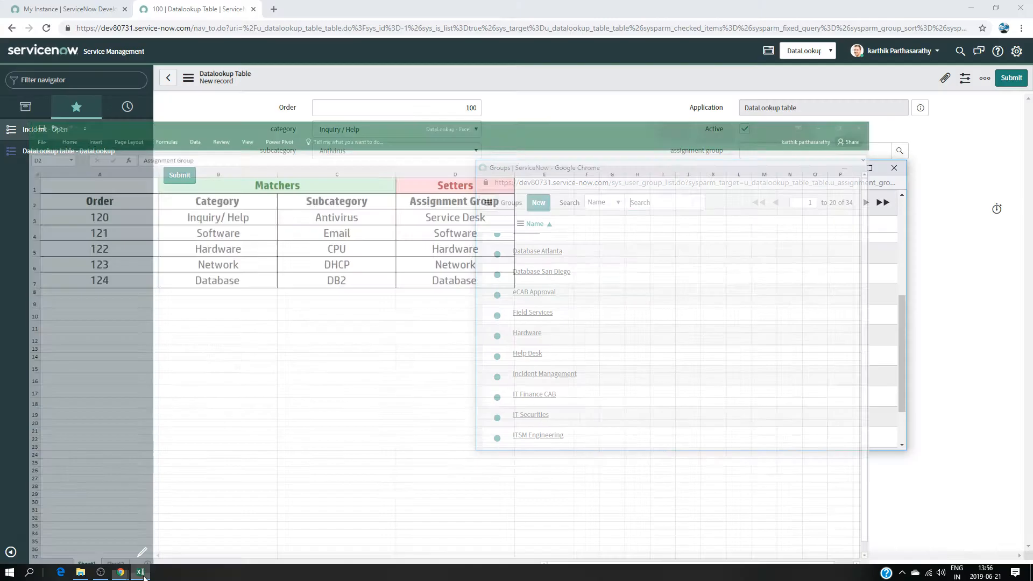
scroll(622, 384, "down", 2)
scroll(622, 384, "up", 7)
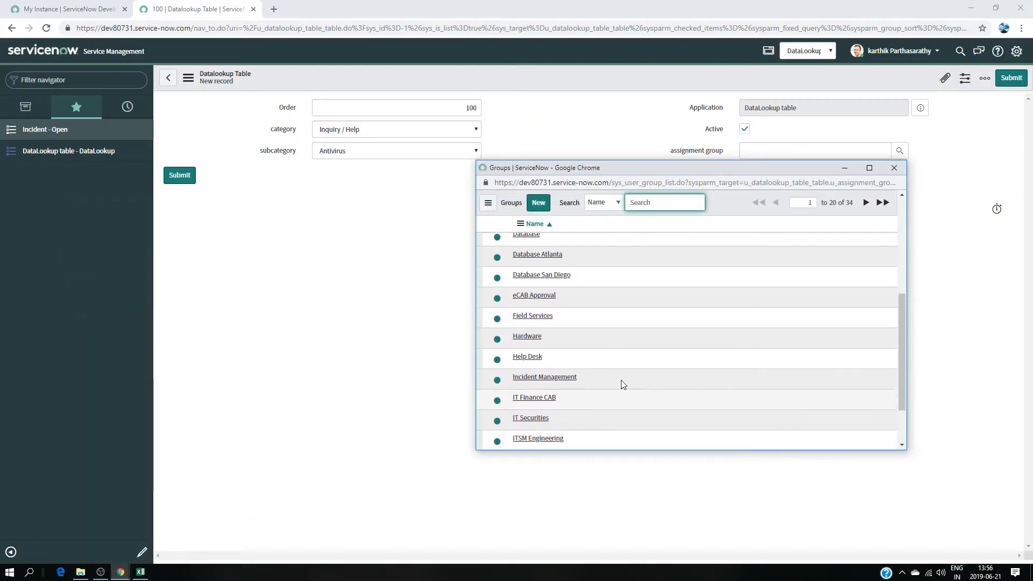
scroll(622, 384, "down", 3)
scroll(623, 384, "down", 4)
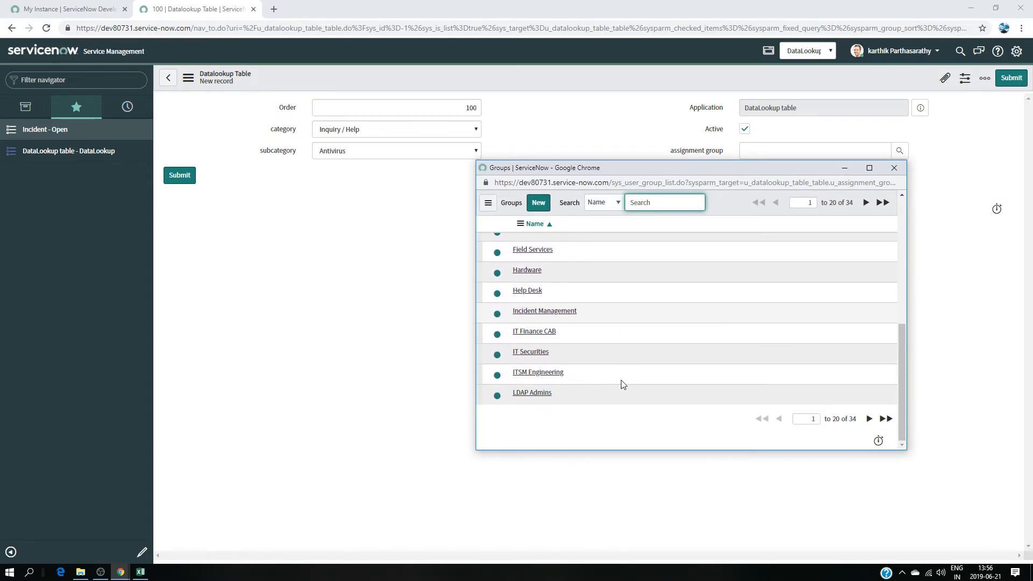
left_click(869, 419)
scroll(654, 391, "down", 3)
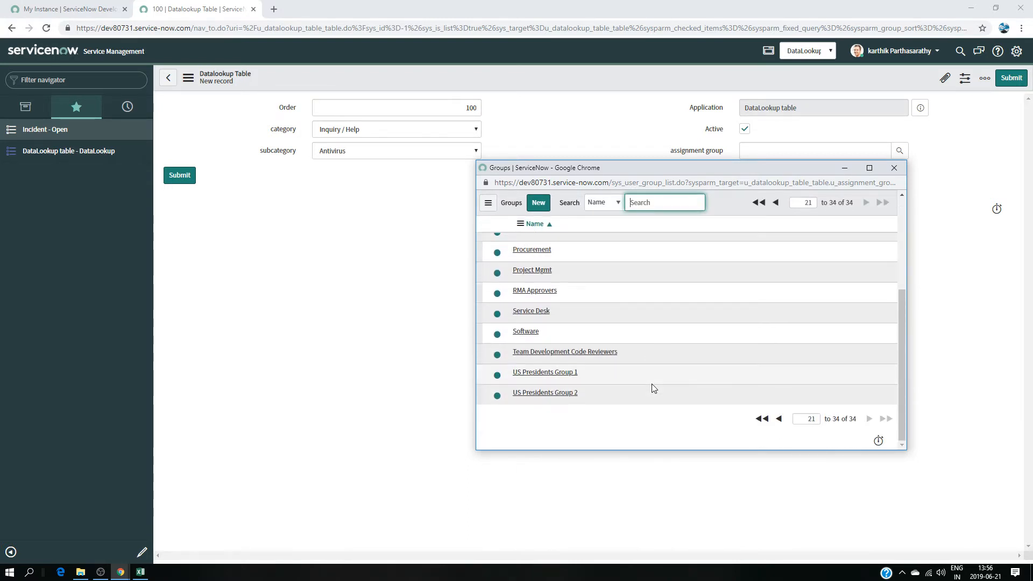
left_click(544, 311)
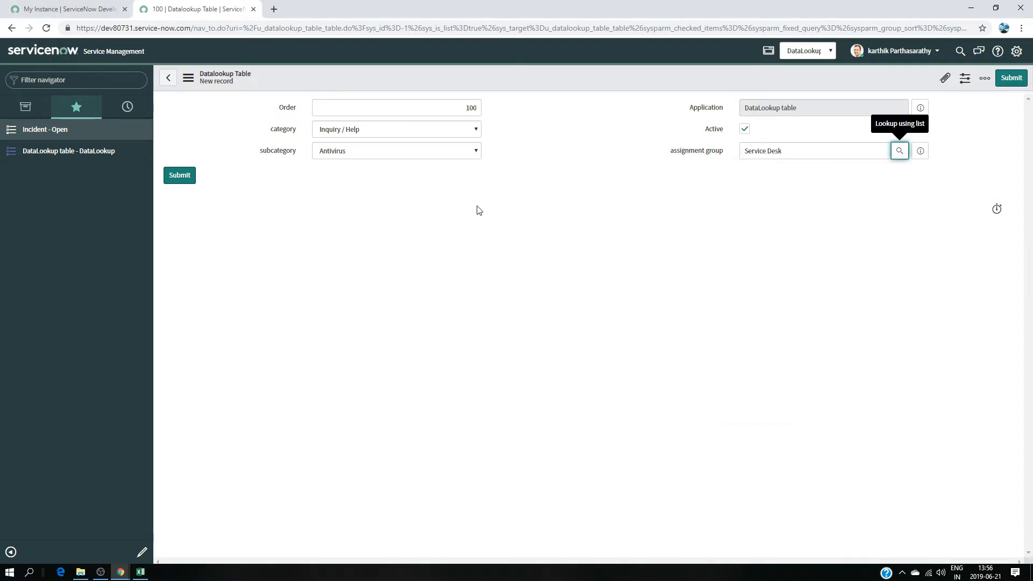
- Set the lookup record's order to 120 as listed in the Excel sheet and submit the record
left_click(474, 108)
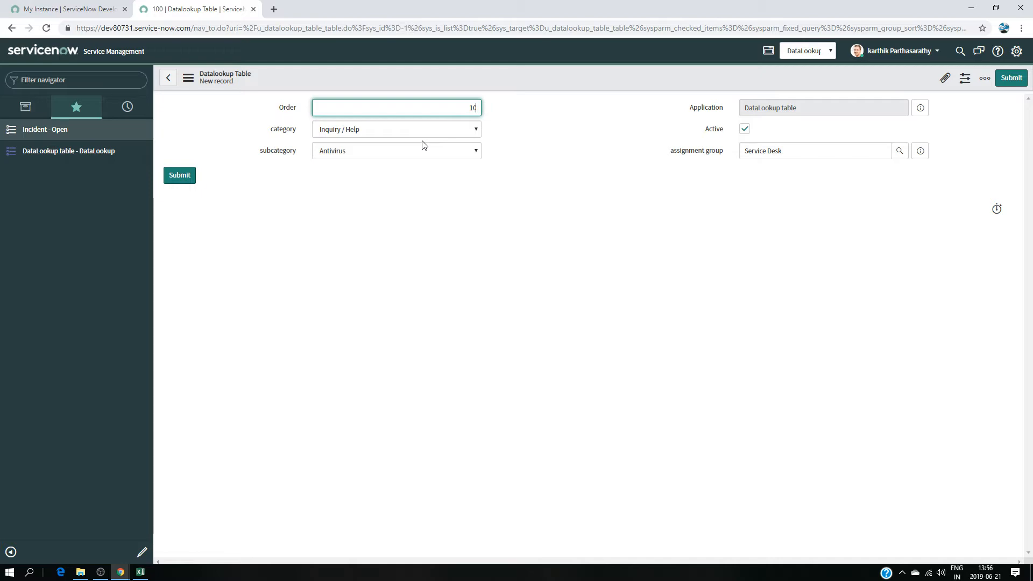
left_click(141, 571)
left_click(141, 571)
left_click(175, 178)
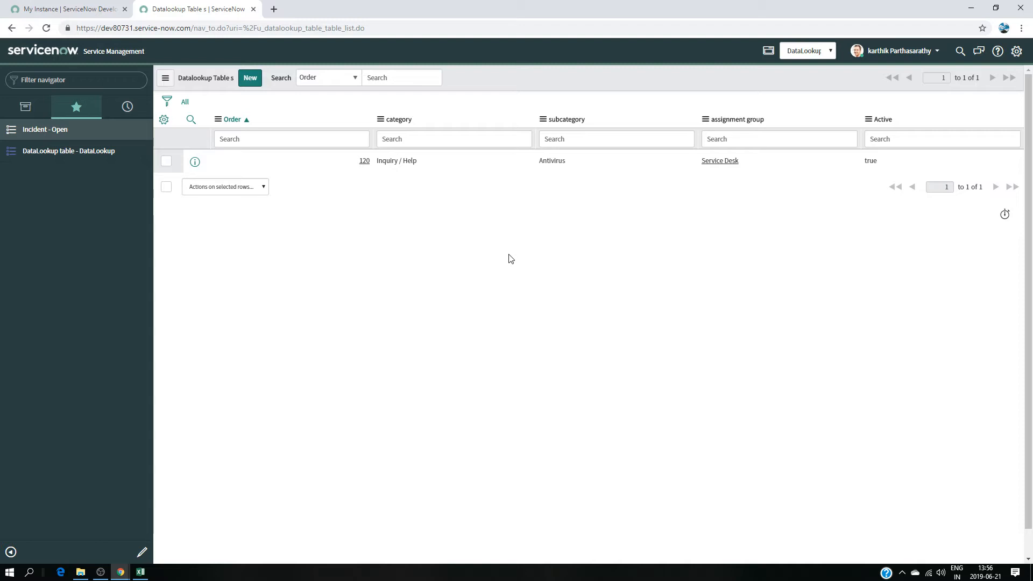
- Open the developer instance in an additional browser tab from the My Instance page and impersonate the user working in the lookup table
left_click(84, 8)
left_click(161, 9)
left_click(84, 9)
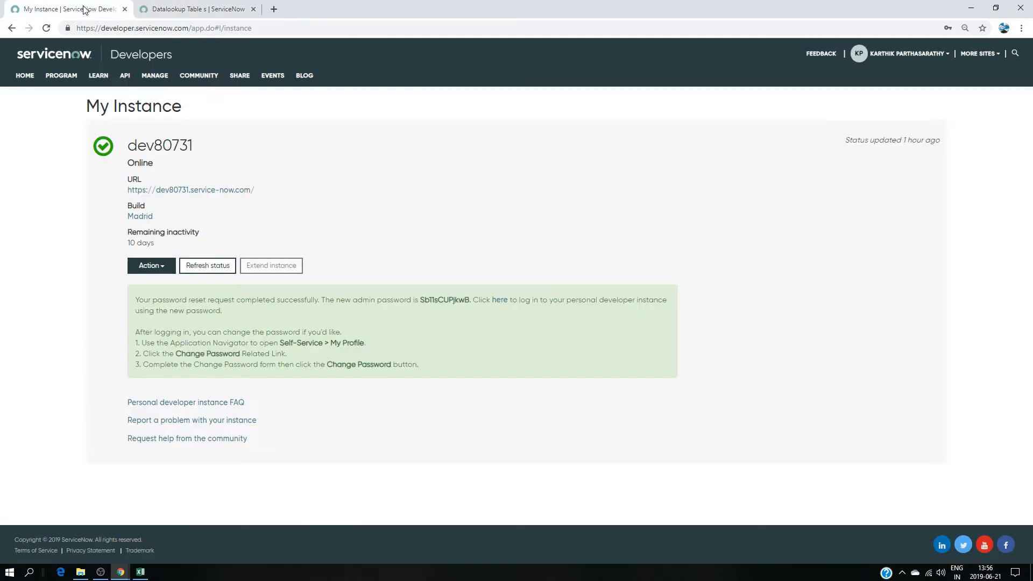
left_click(500, 300)
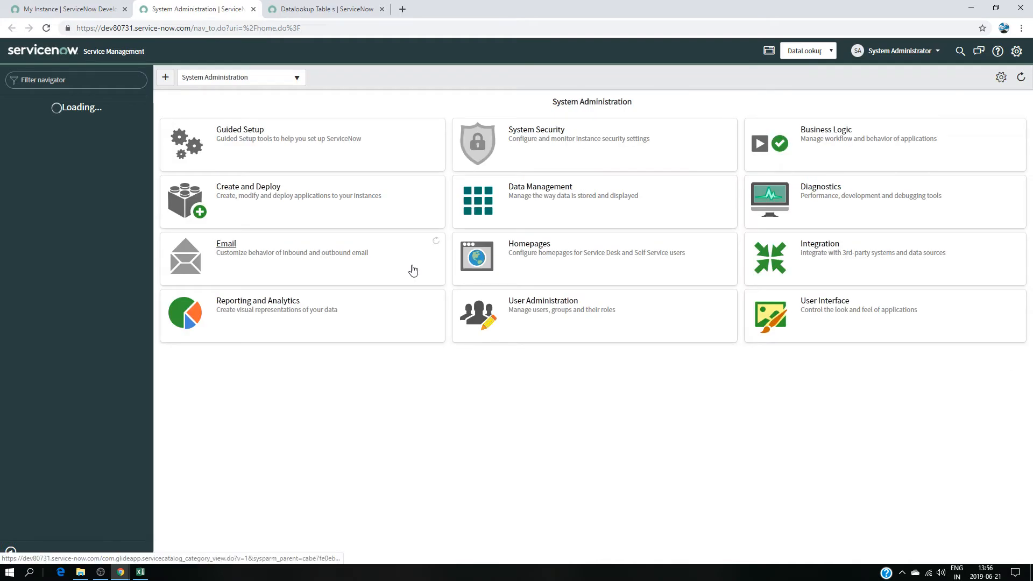
left_click(903, 52)
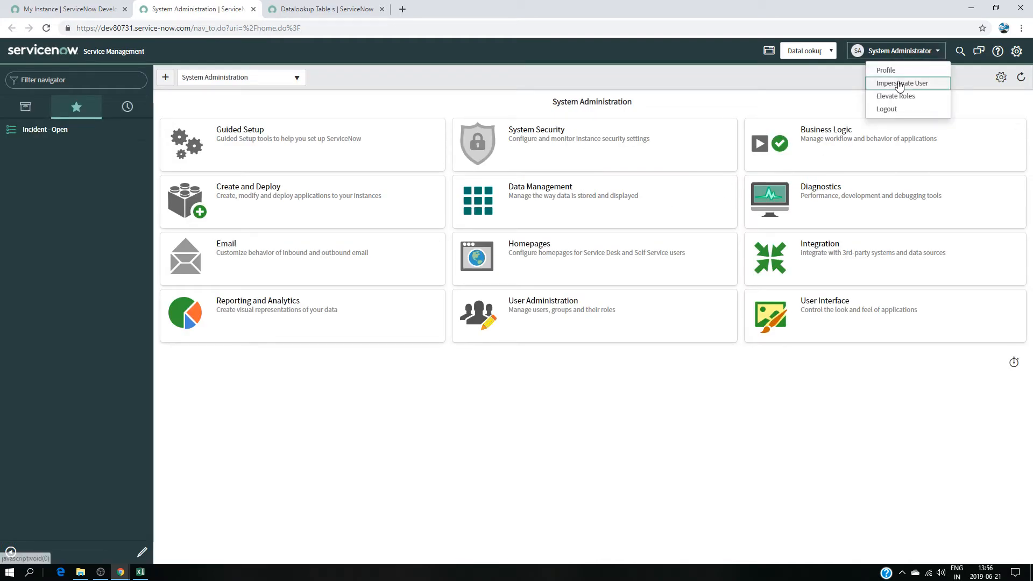
left_click(899, 81)
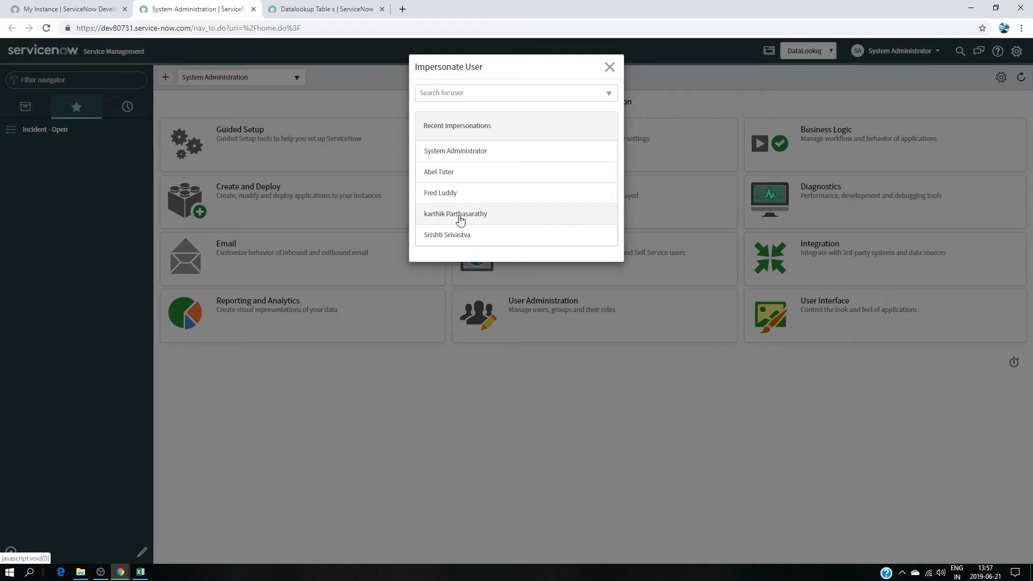
left_click(483, 219)
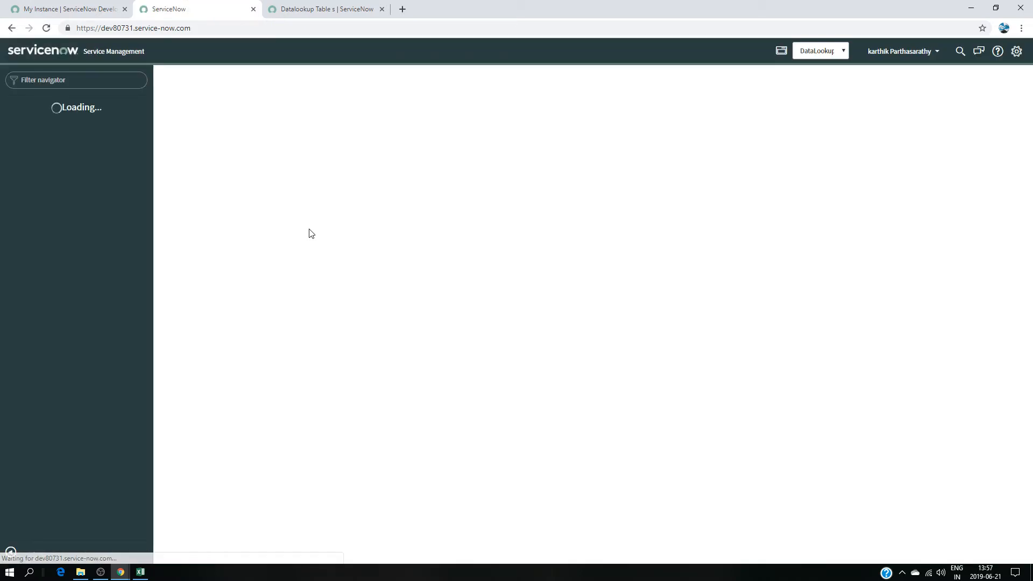
- Filter the navigator for "inc", list the open incidents, and open incident INC0009005
left_click(312, 6)
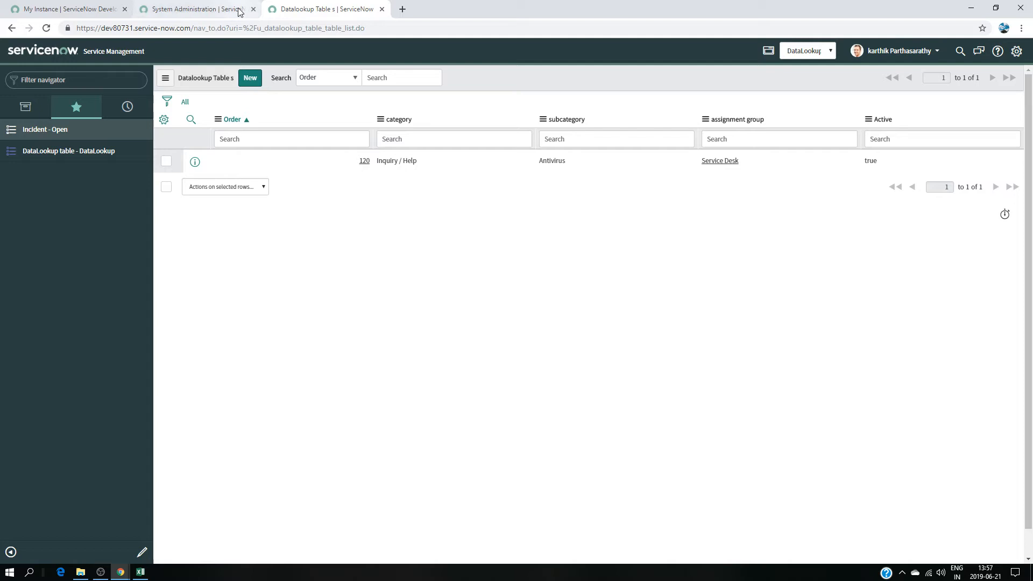
left_click(211, 8)
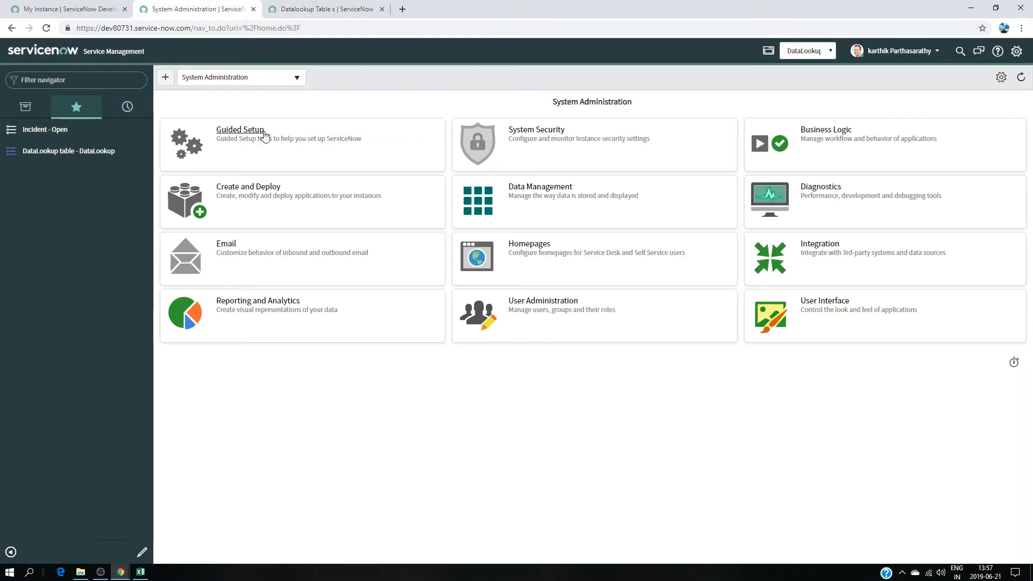
left_click(74, 82)
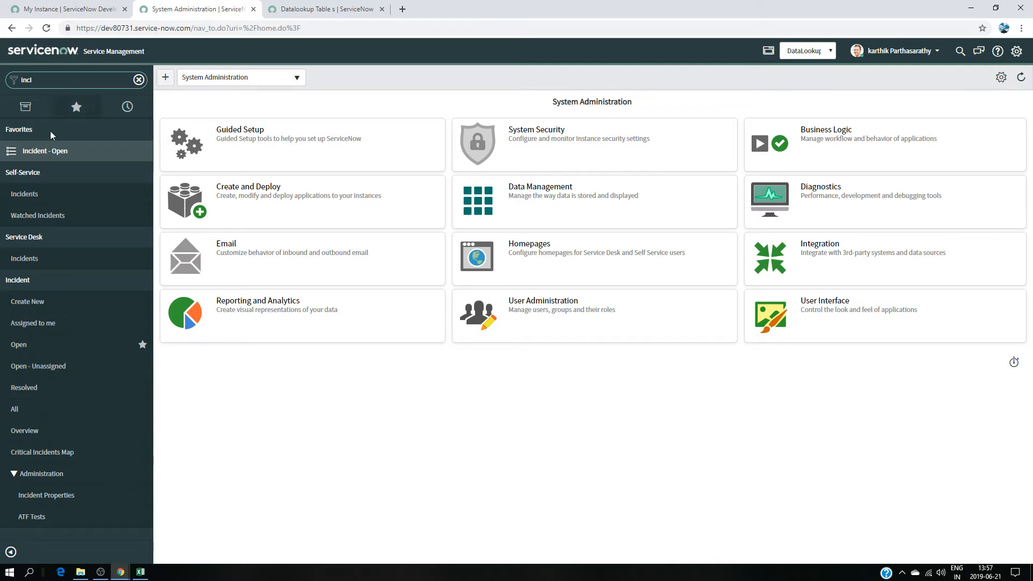
left_click(75, 107)
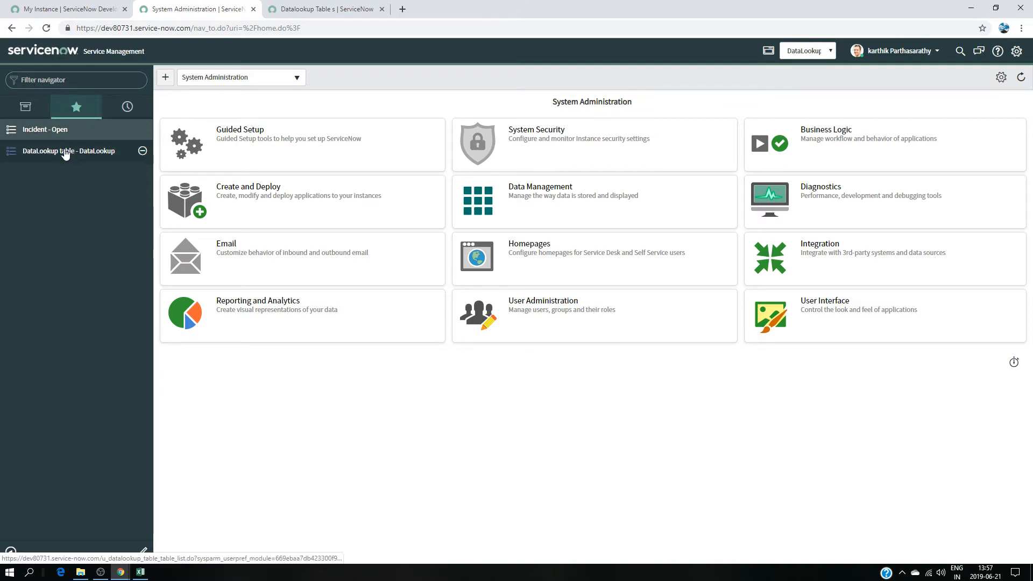
left_click(42, 81)
type("In")
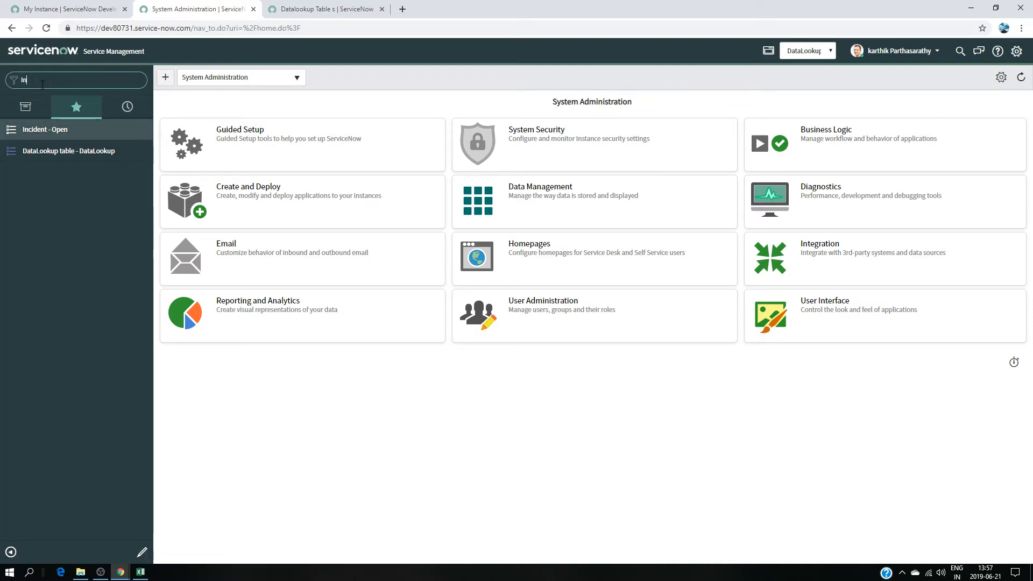
type("c")
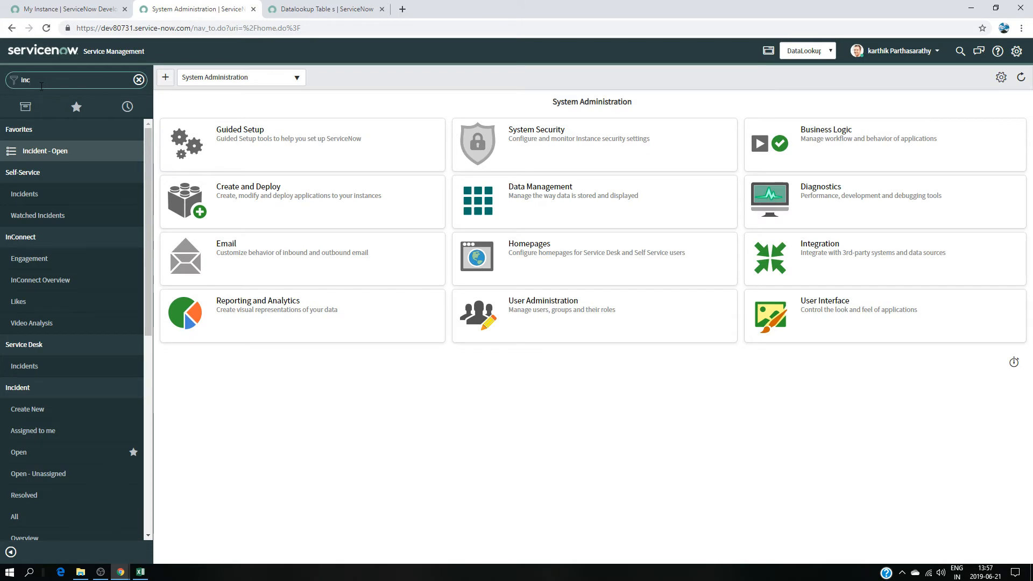
left_click(25, 453)
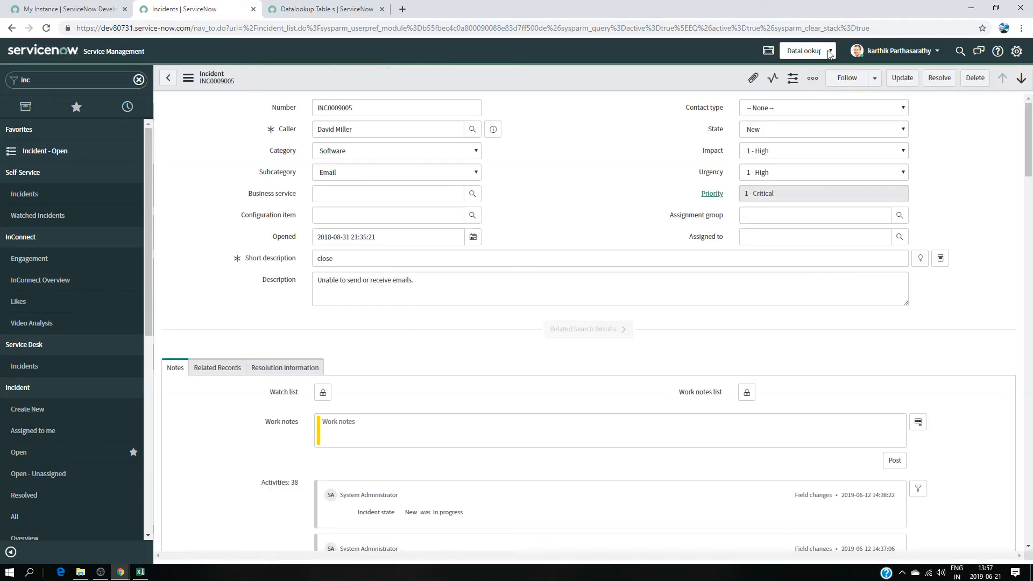
- Switch the application scope from DataLookup to Global for the open incident
left_click(805, 51)
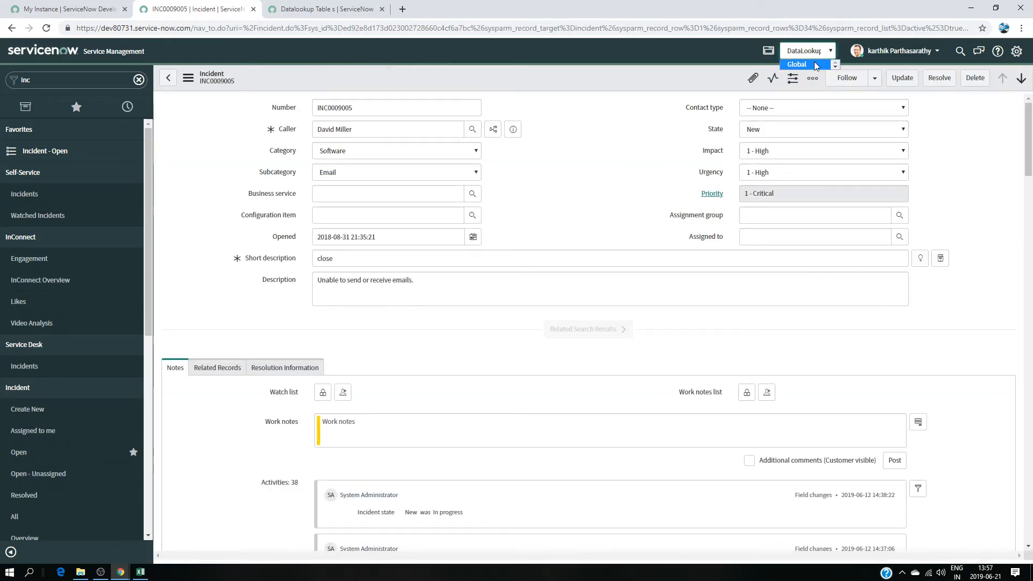
left_click(830, 51)
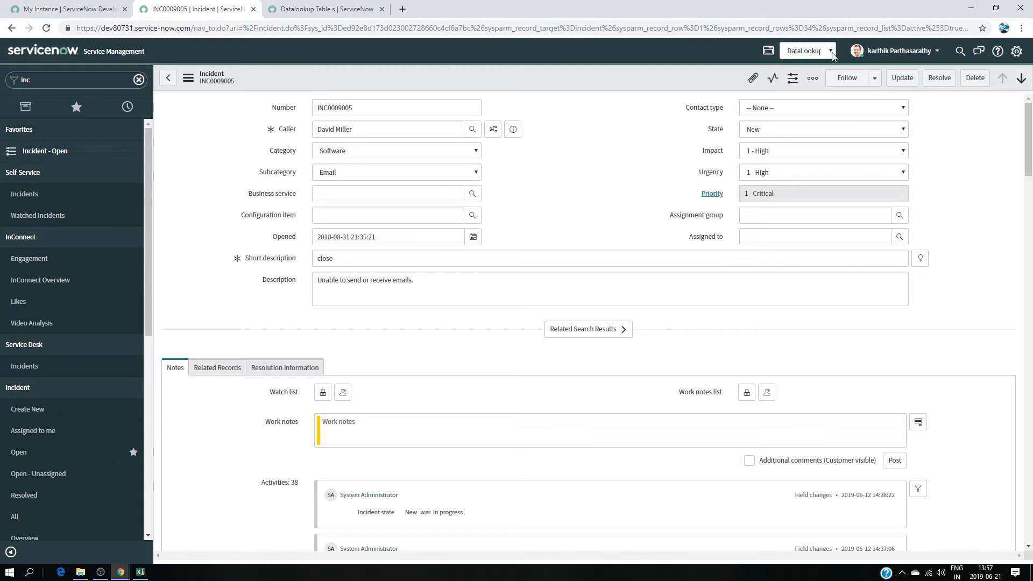
left_click(831, 52)
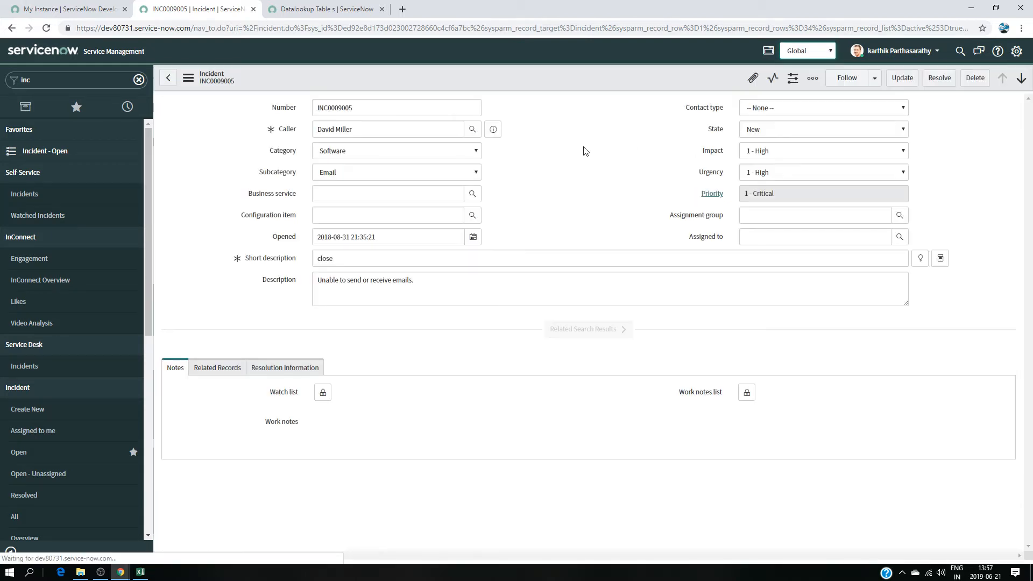
- Test the lookup by setting the incident's category to Inquiry / Help and its subcategory to Antivirus
left_click(418, 152)
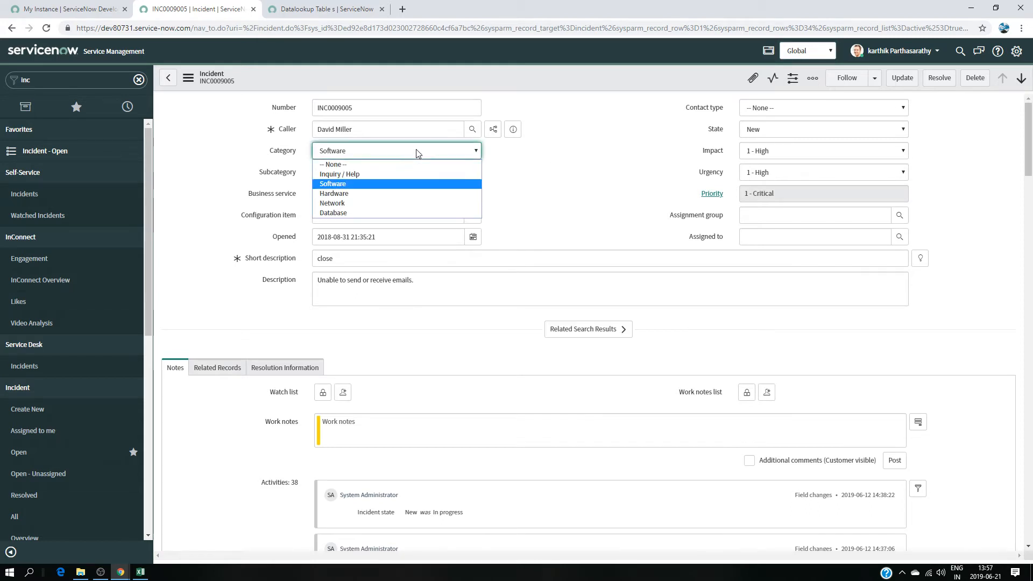
left_click(385, 172)
left_click(406, 173)
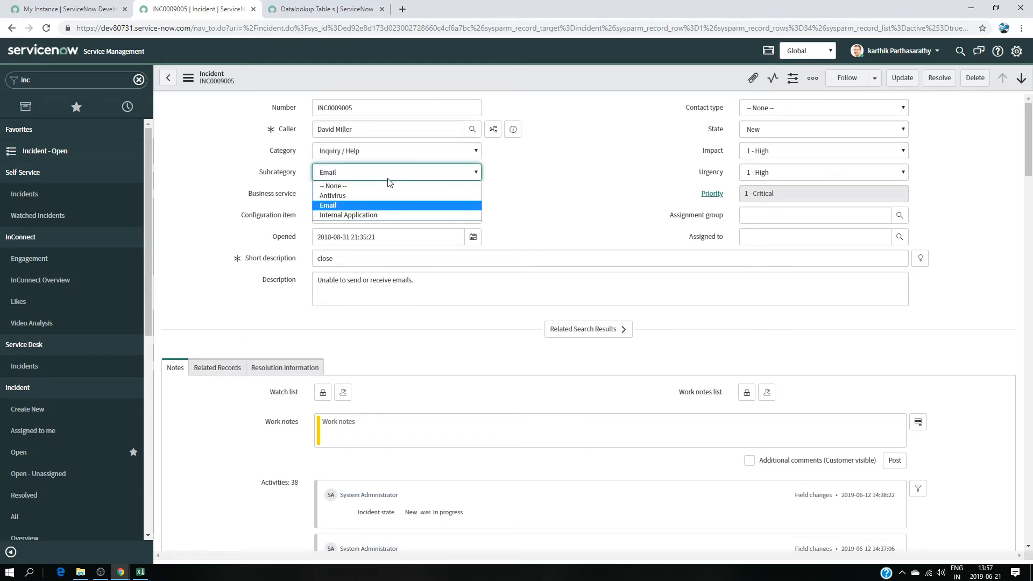
left_click(380, 196)
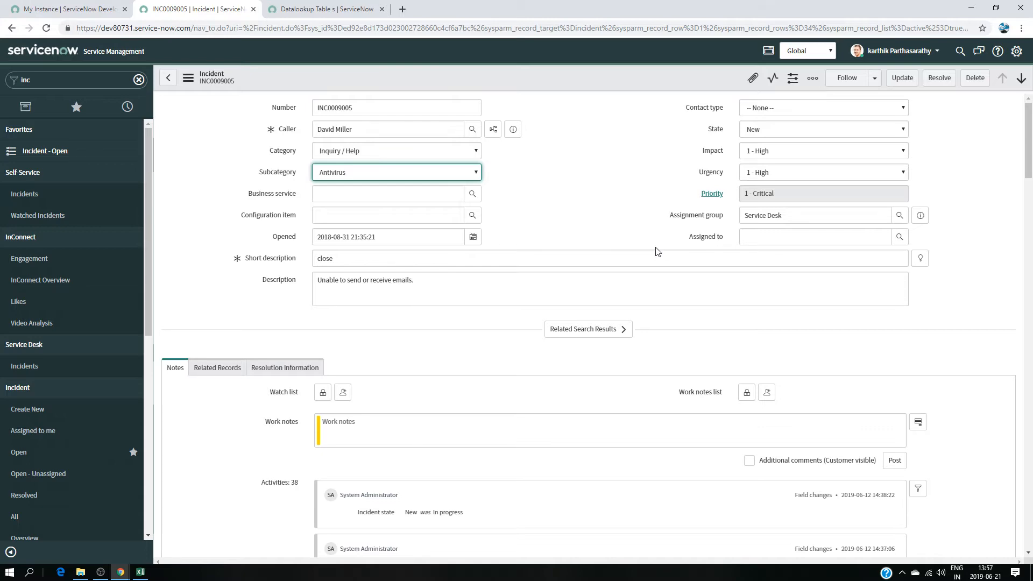
- Consult the lookup rows in the Excel sheet and start another DataLookup table record, continuing past the security warning
left_click(141, 572)
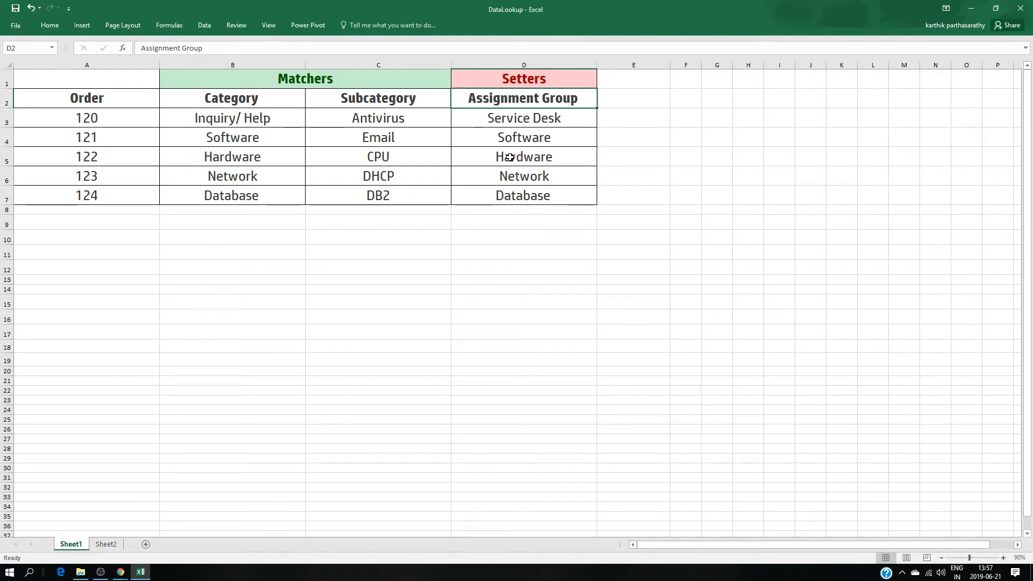
left_click(969, 8)
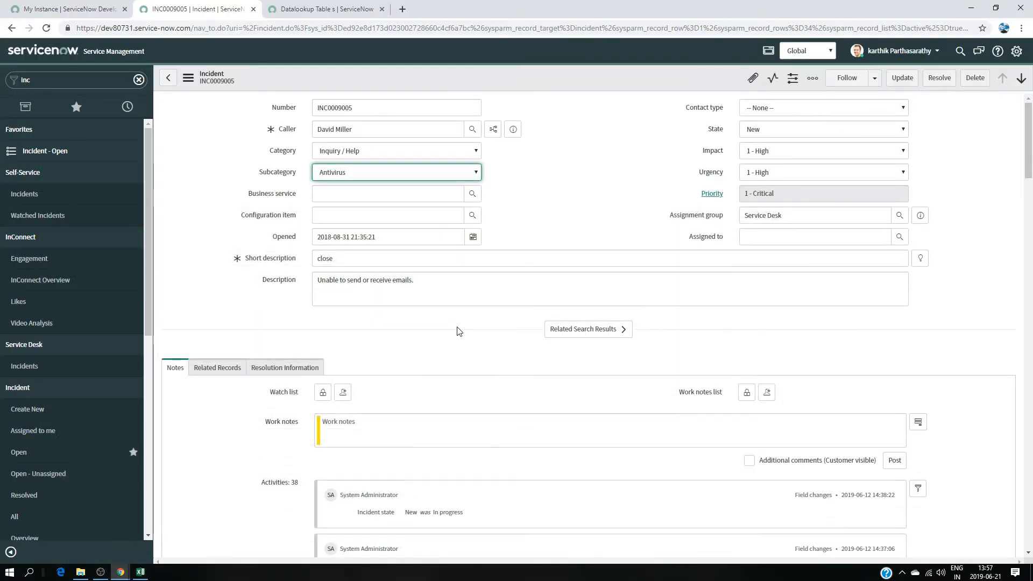
left_click(323, 9)
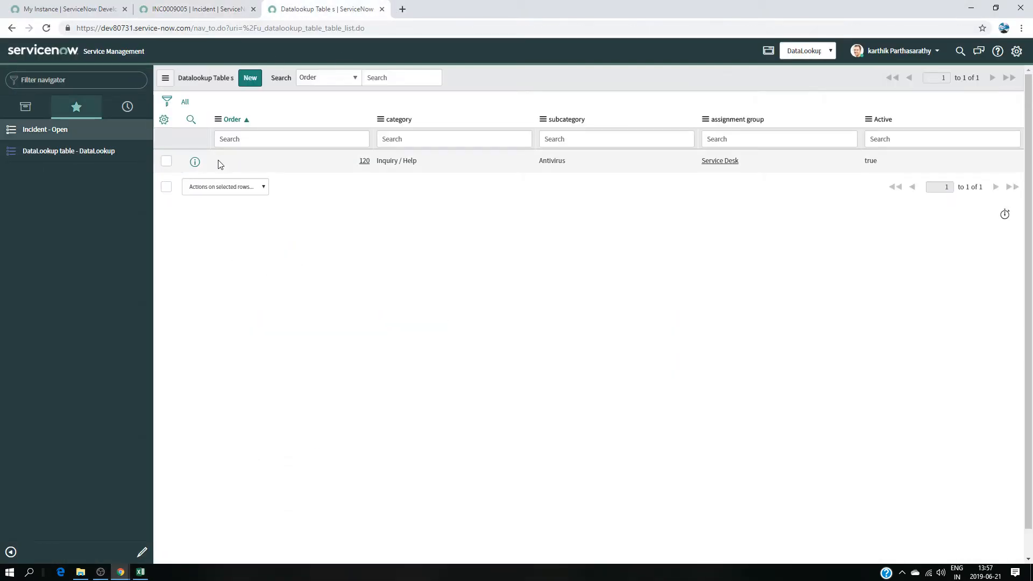
left_click(249, 81)
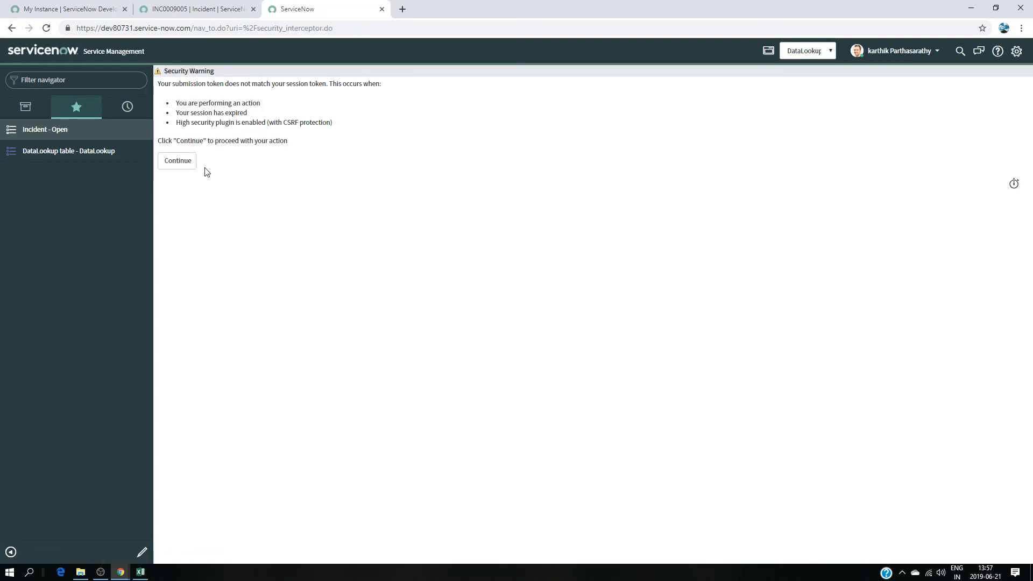
left_click(179, 168)
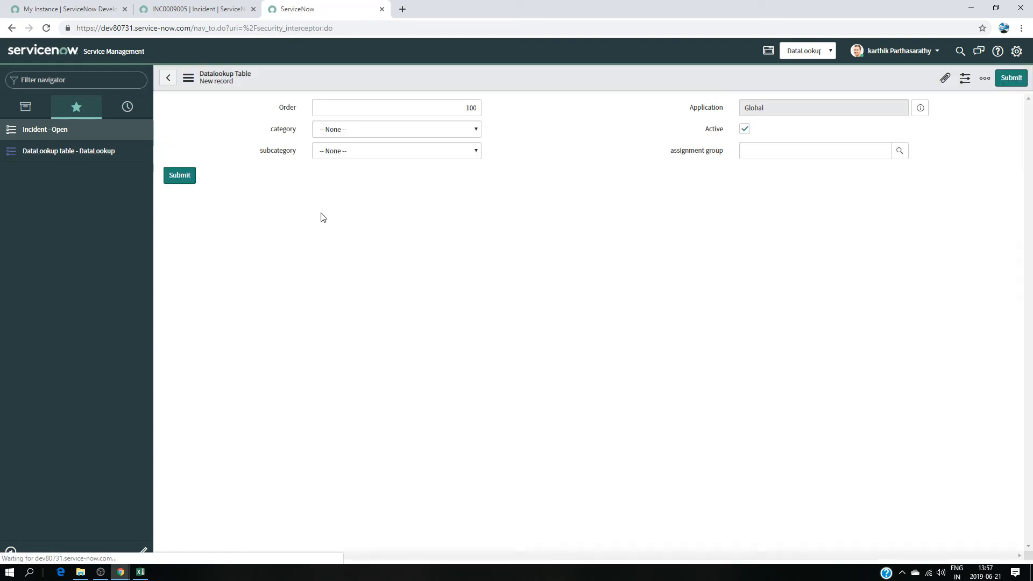
- Set the new lookup record's order to 121, category to Software and subcategory to Email, as in the Excel sheet
left_click(477, 107)
key("BackSpace")
key("BackSpace")
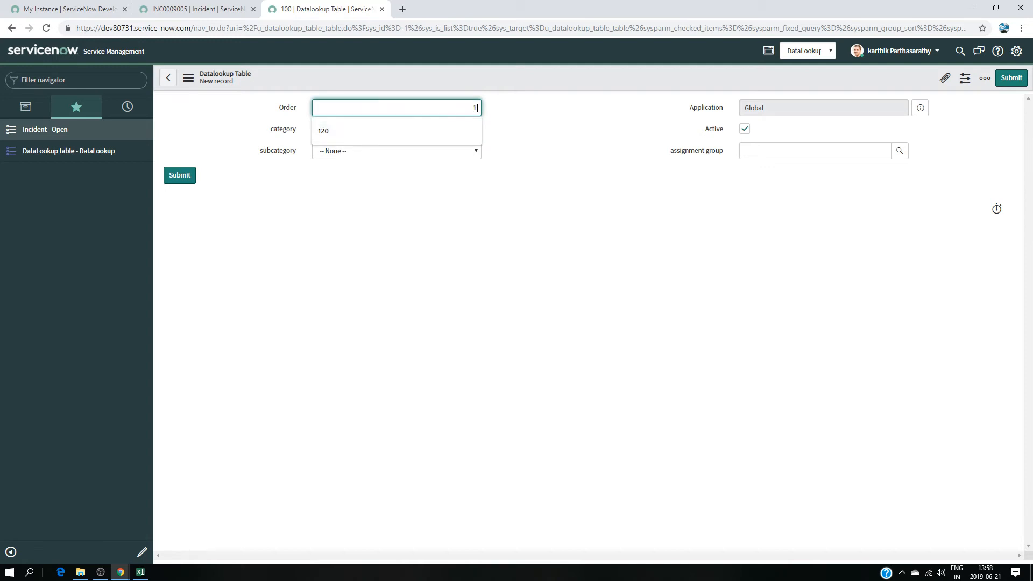
type("21")
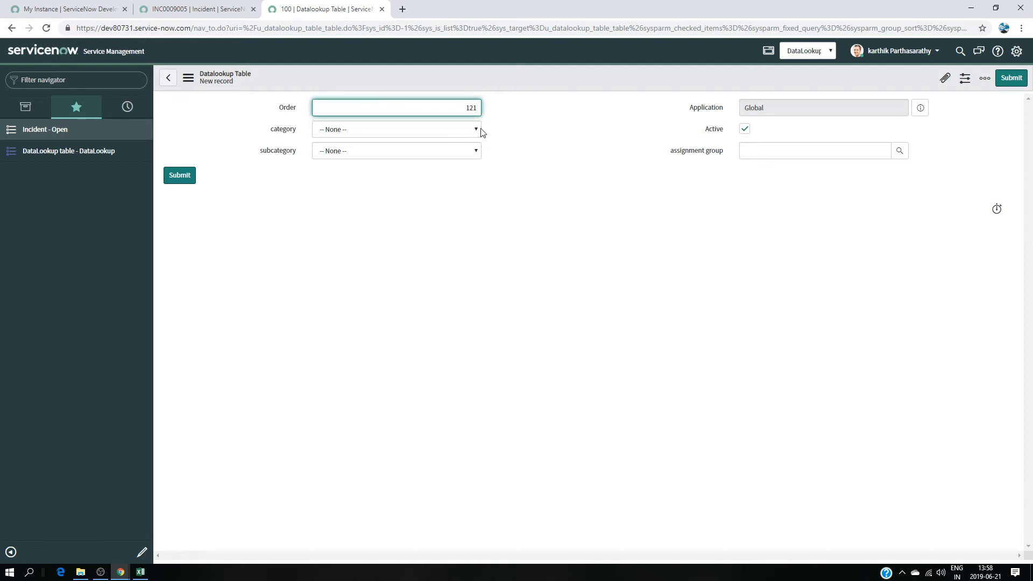
left_click(477, 130)
left_click(424, 162)
left_click(437, 152)
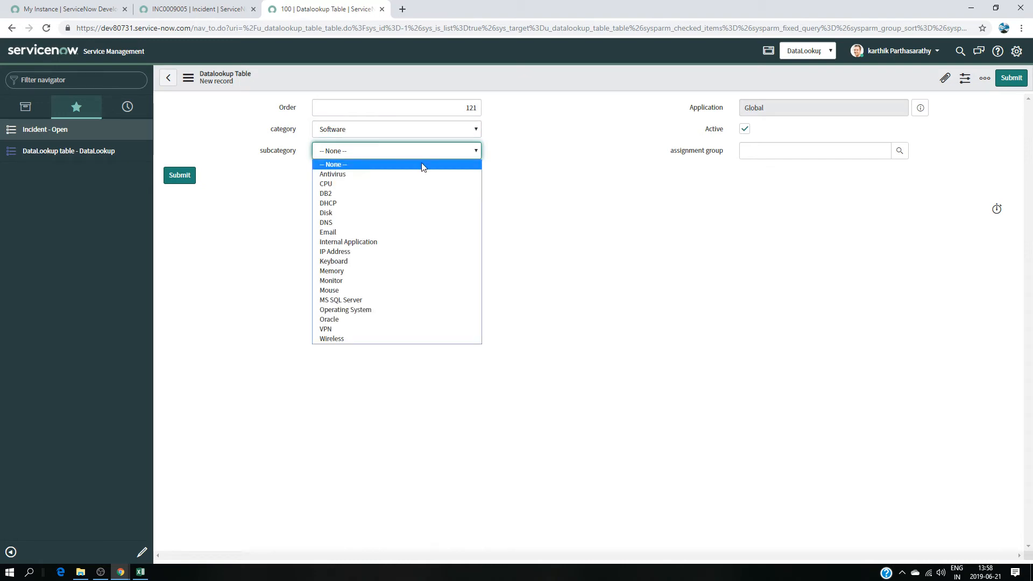
left_click(140, 572)
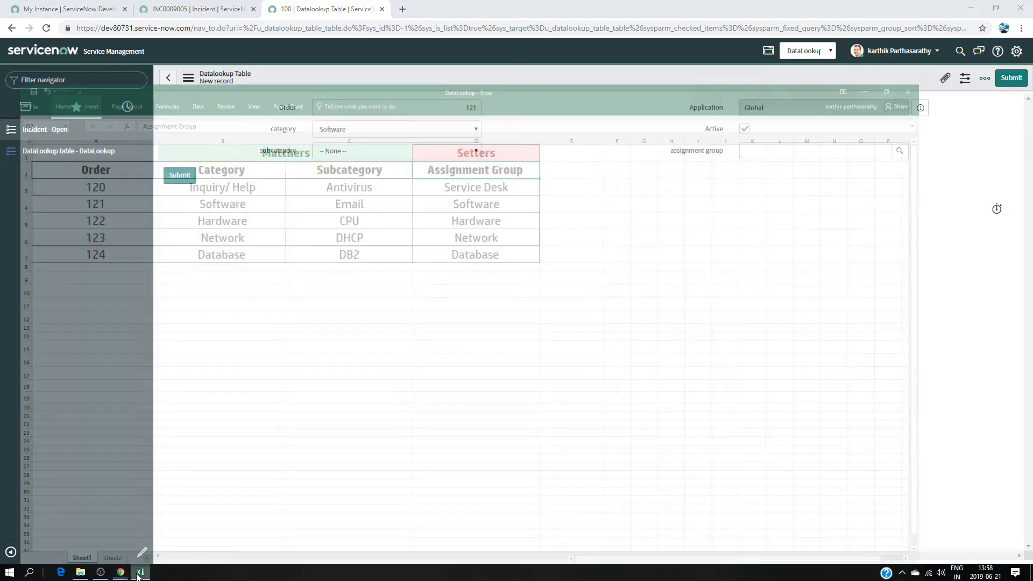
left_click(138, 573)
left_click(421, 151)
left_click(372, 231)
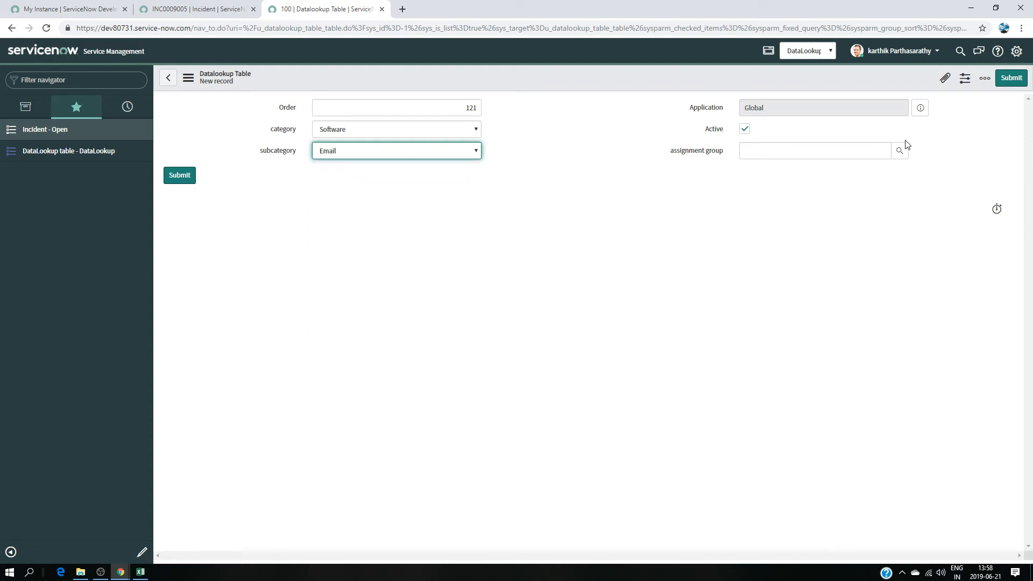
- Look up groups with "sof", assign the Software group to the record and submit it
left_click(900, 151)
type("sof")
key("Return")
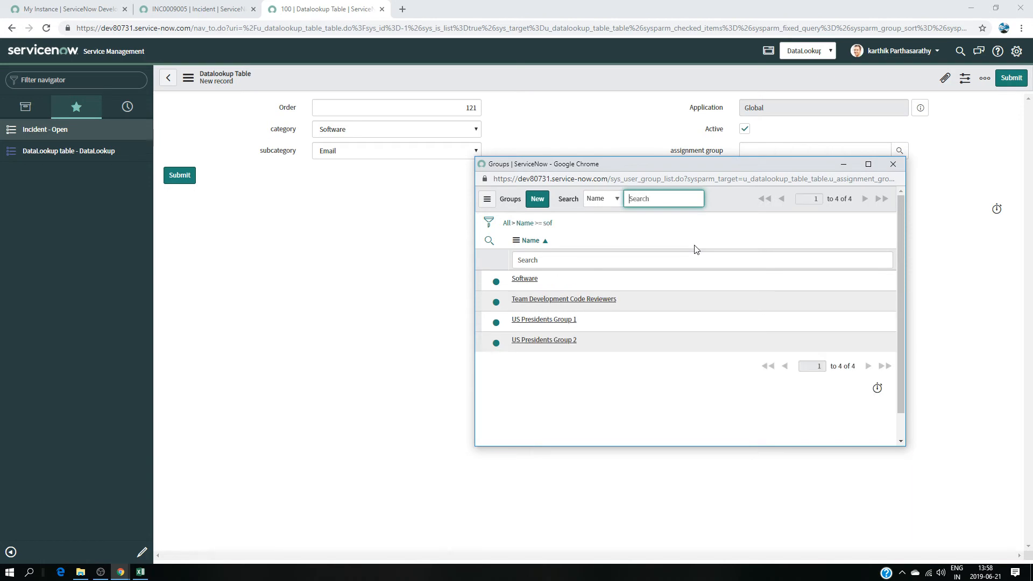
left_click(523, 278)
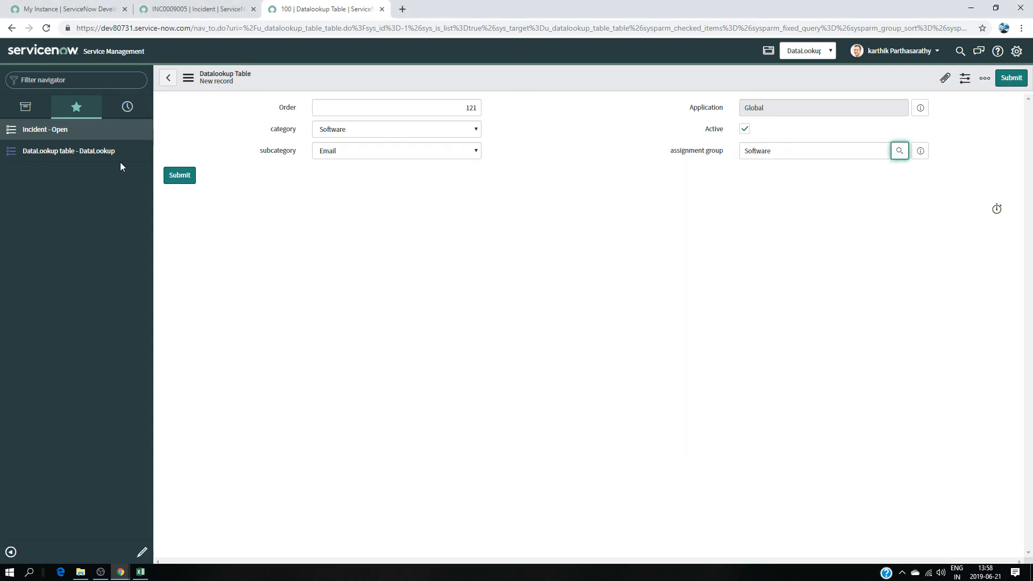
left_click(172, 176)
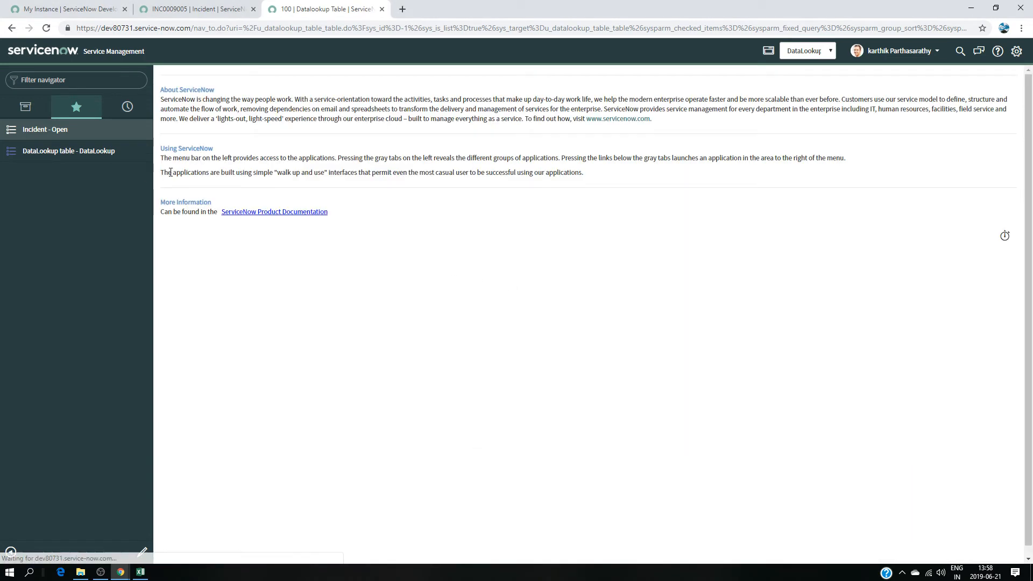
- Start another DataLookup table record with category Hardware and subcategory CPU, following the Excel row
left_click(110, 153)
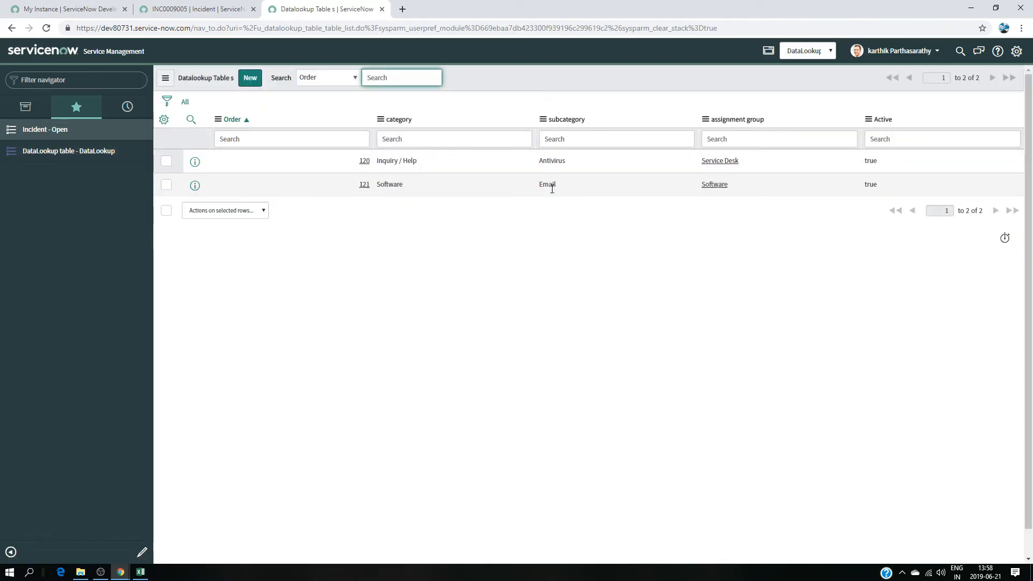
left_click(255, 81)
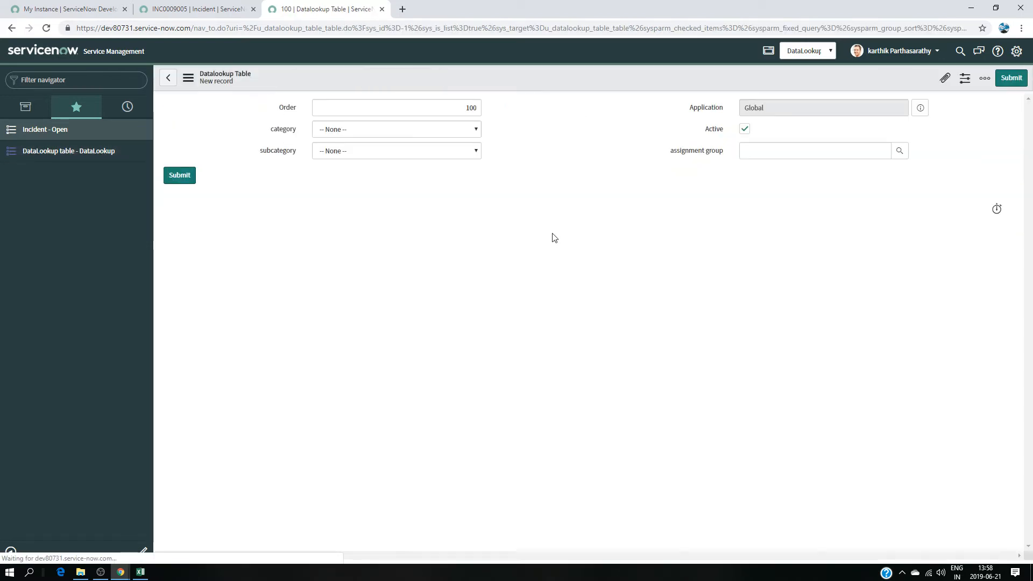
left_click(449, 130)
left_click(422, 172)
left_click(433, 151)
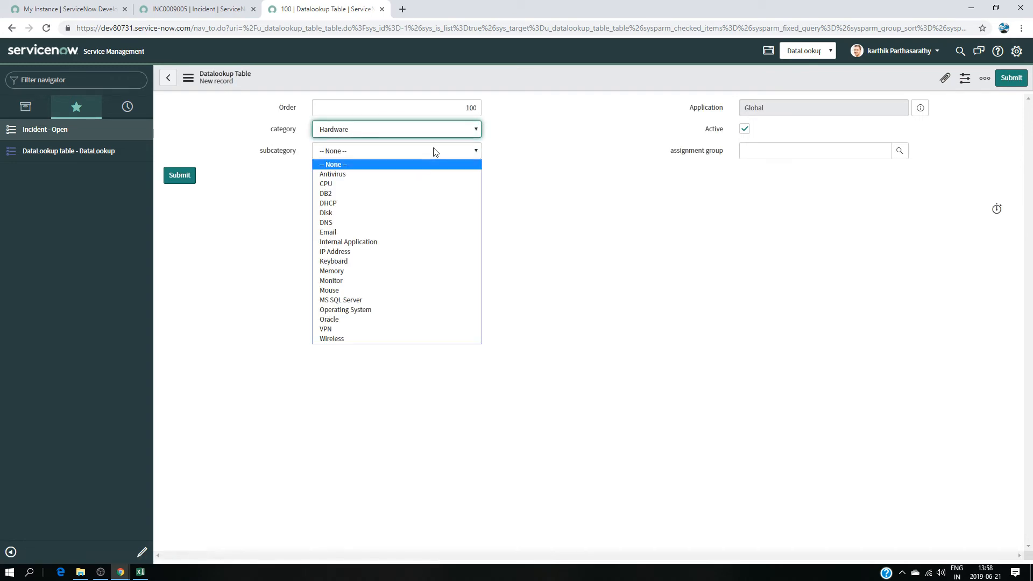
left_click(141, 572)
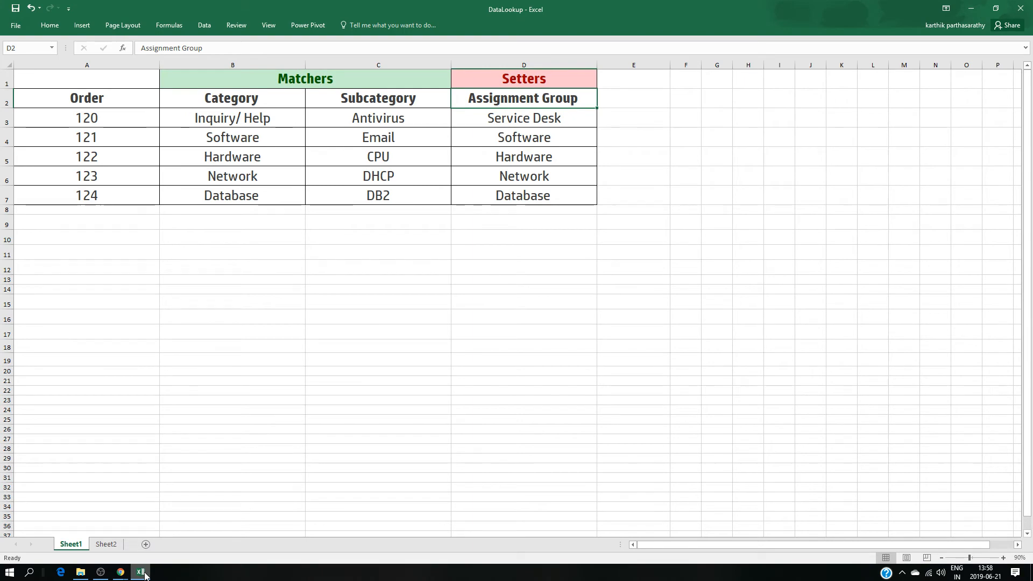
left_click(143, 573)
left_click(432, 153)
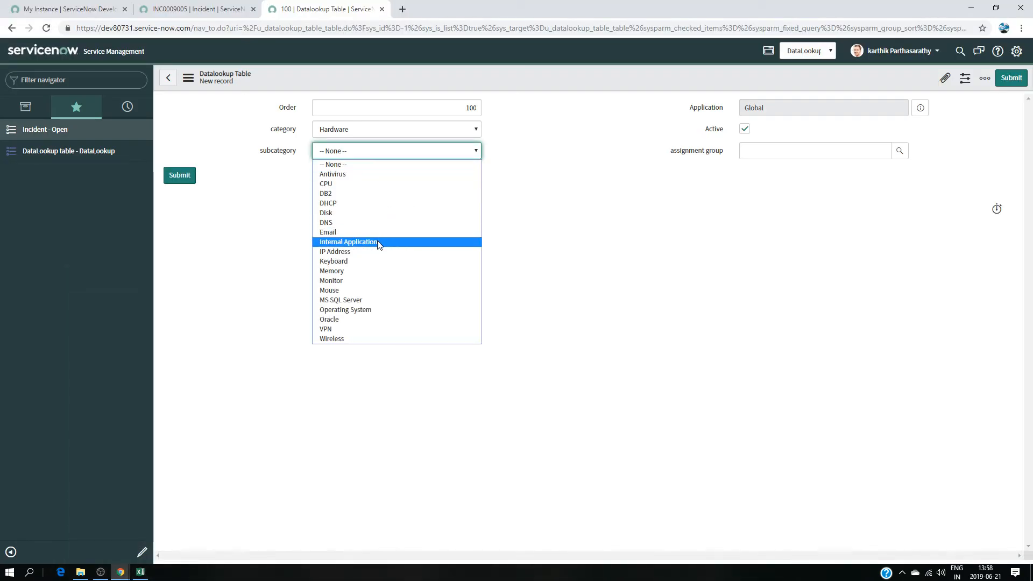
left_click(369, 184)
- Set the Hardware record's assignment group to Hardware and its order to 122, and submit it
left_click(814, 153)
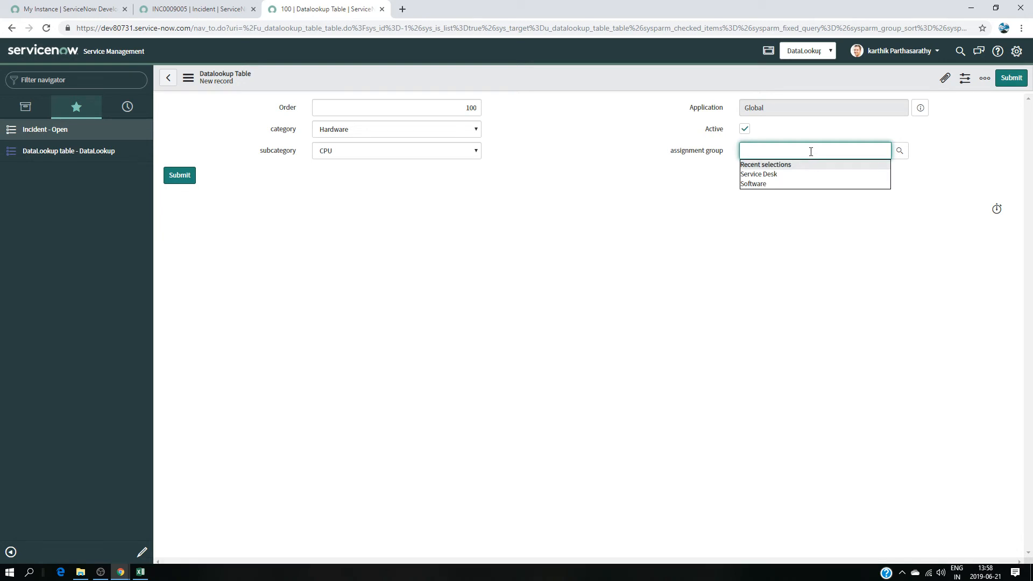
type("ha")
left_click(790, 165)
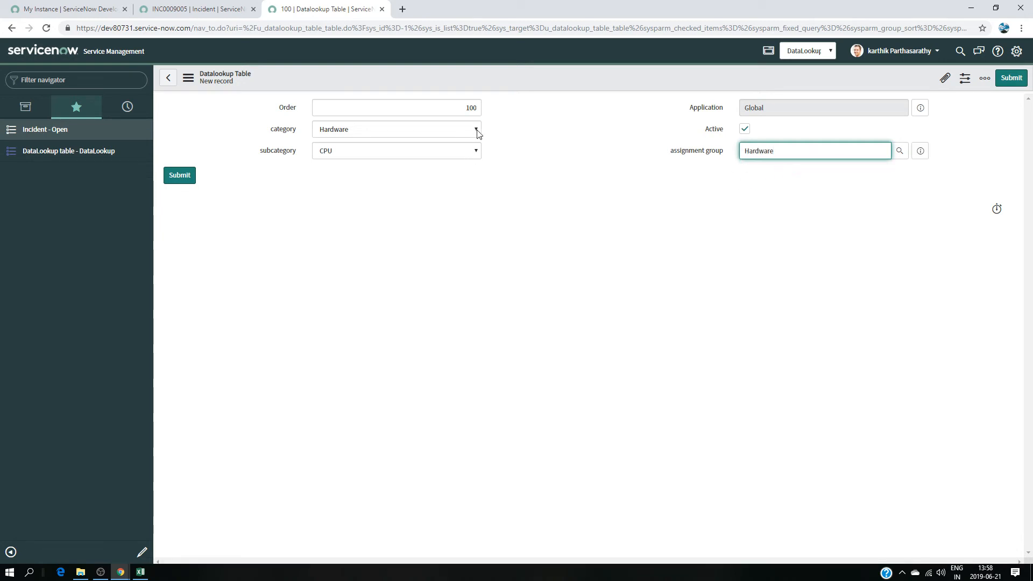
left_click(477, 107)
left_click(477, 107)
type("122")
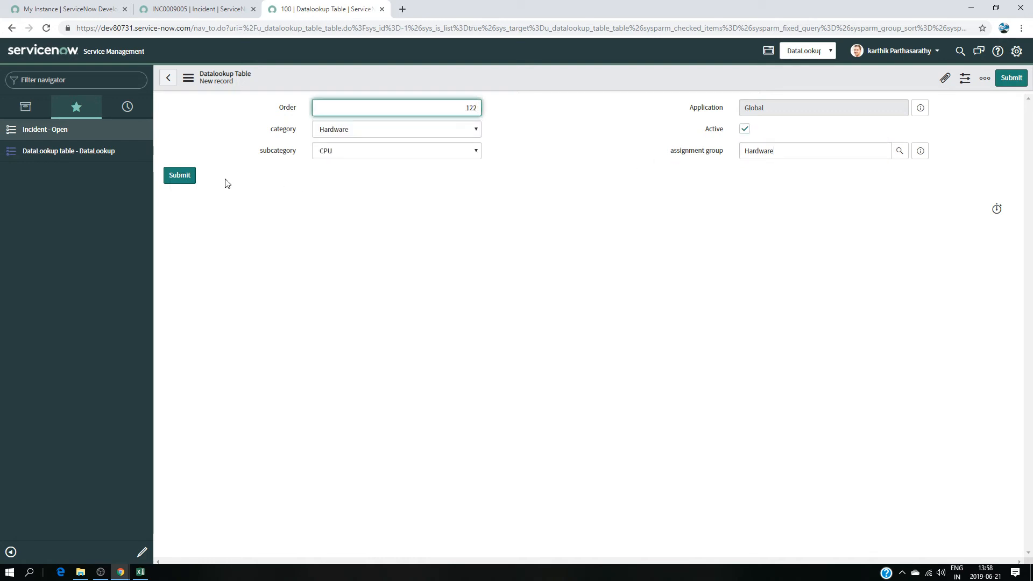
left_click(180, 176)
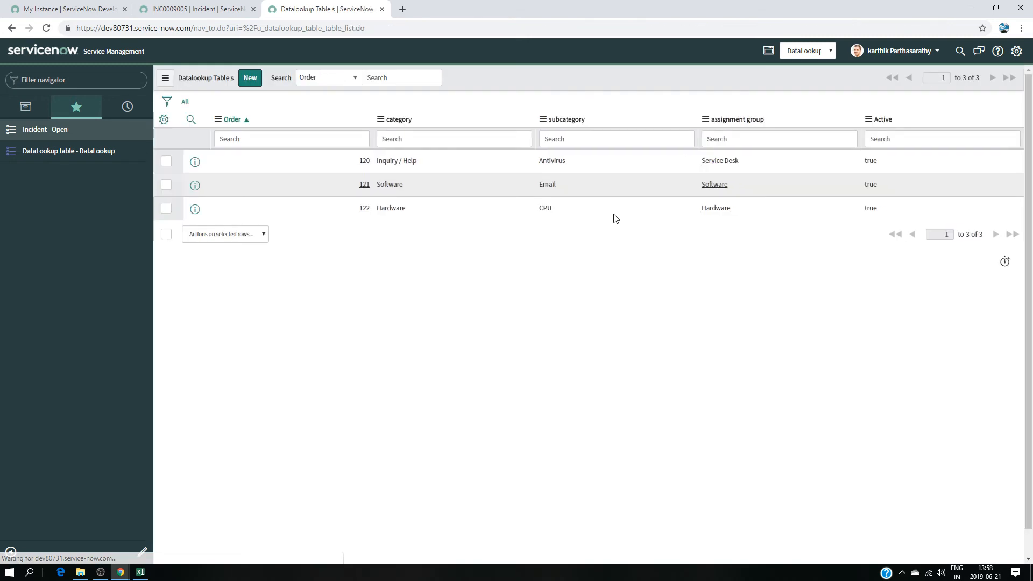
- Start a new lookup record with category Network and subcategory DHCP
left_click(250, 79)
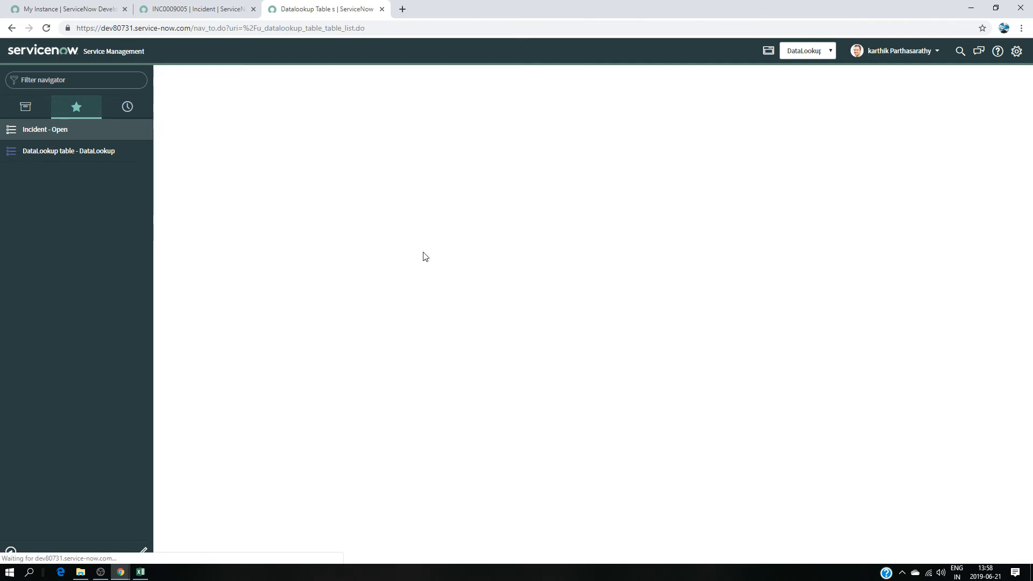
left_click(419, 133)
left_click(387, 179)
left_click(431, 155)
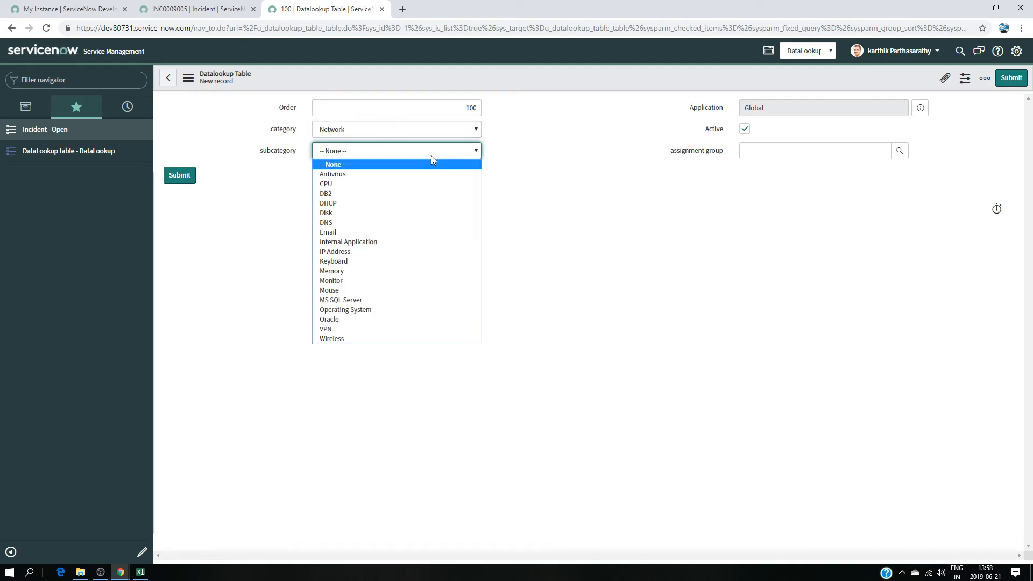
left_click(387, 204)
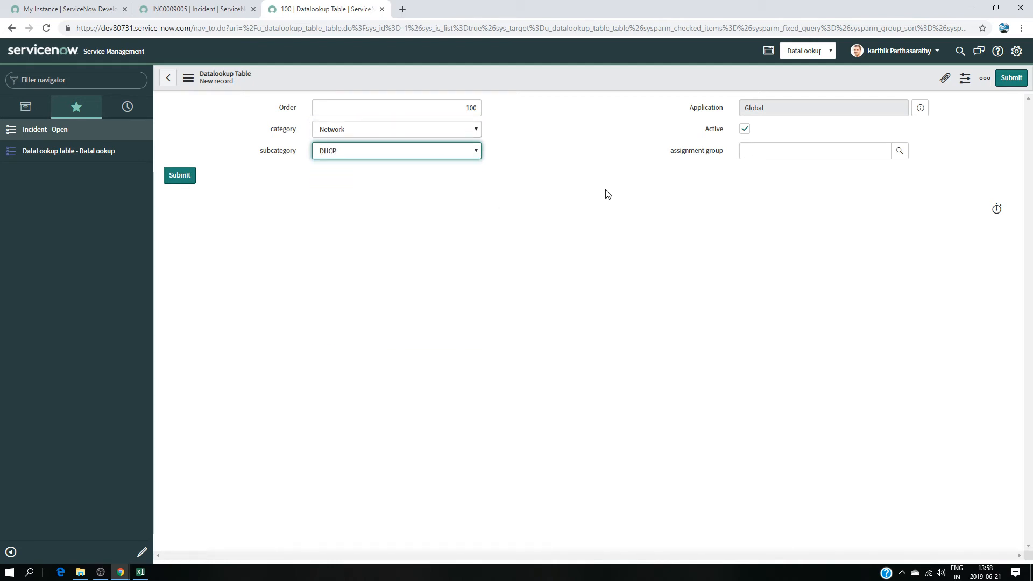
- Set the DHCP record's assignment group to Network and its order to 123, and submit it
left_click(832, 150)
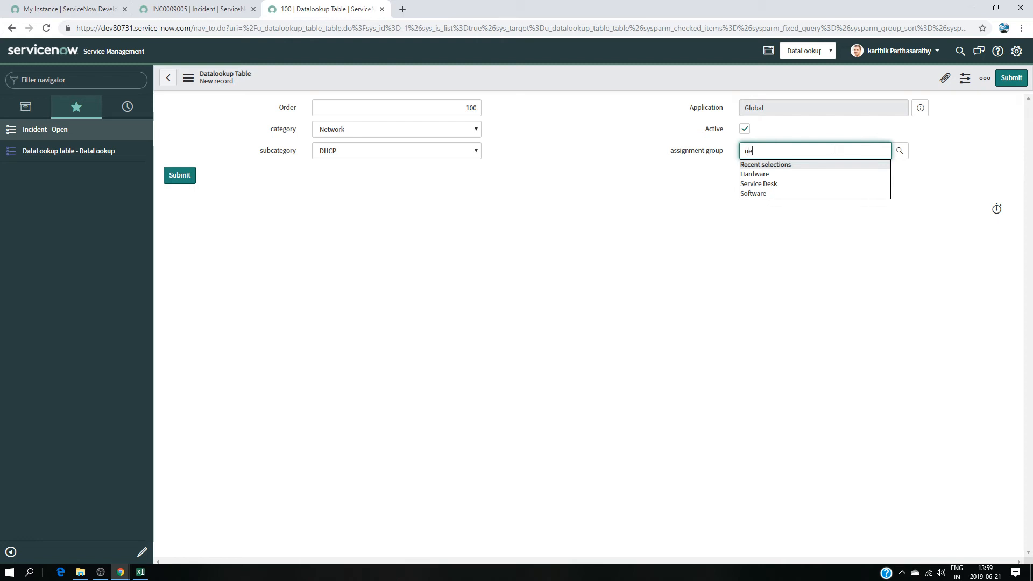
type("ne")
left_click(809, 165)
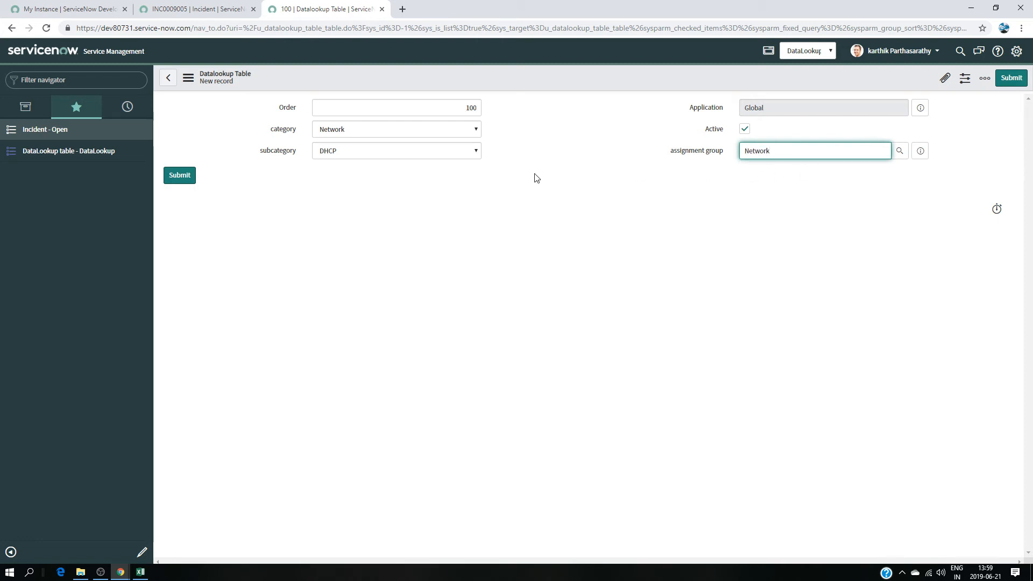
left_click(478, 108)
key("BackSpace")
key("BackSpace")
key("BackSpace")
type("123")
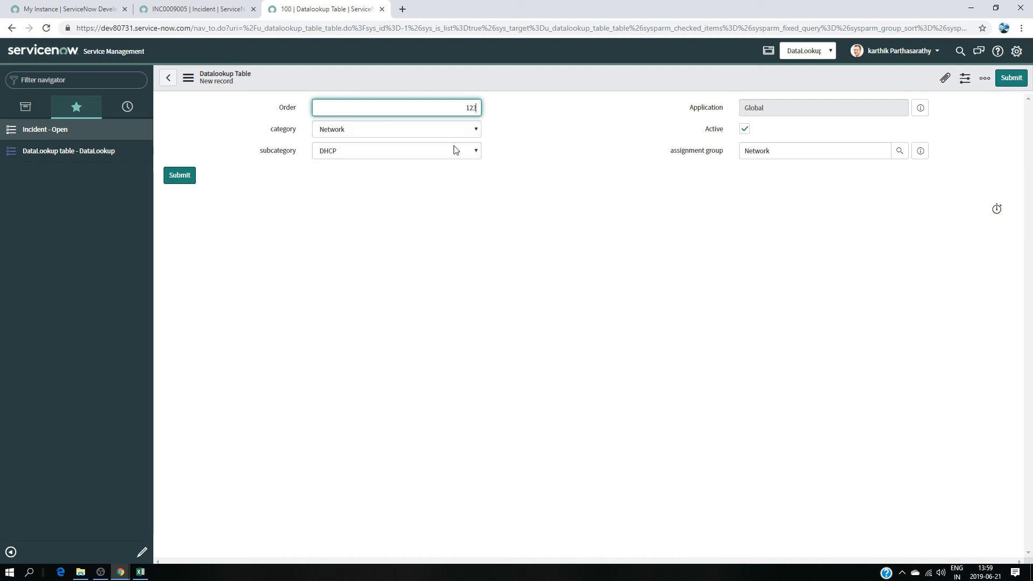
left_click(179, 175)
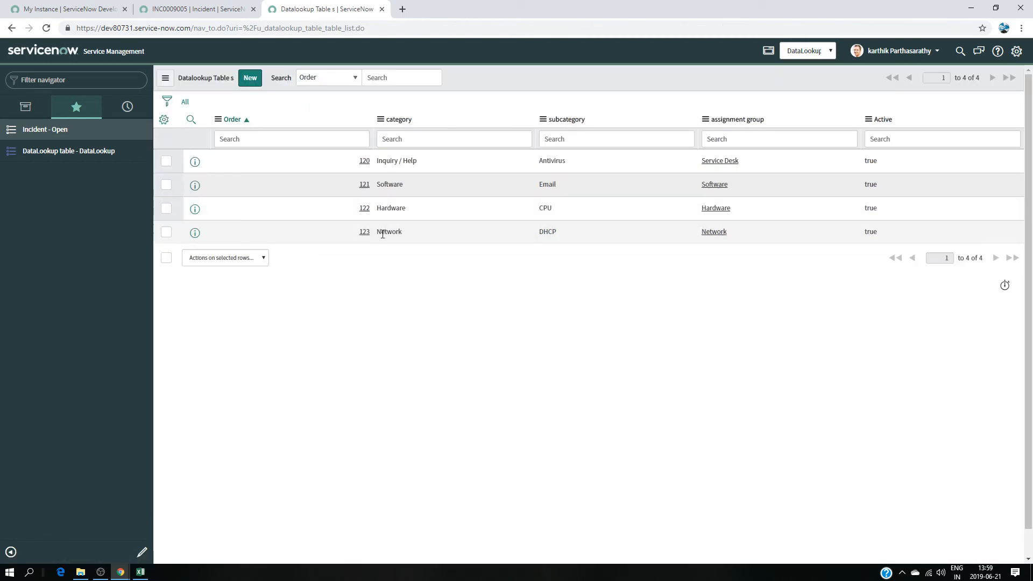
- Start a new lookup record with category Database and subcategory DB2
left_click(251, 78)
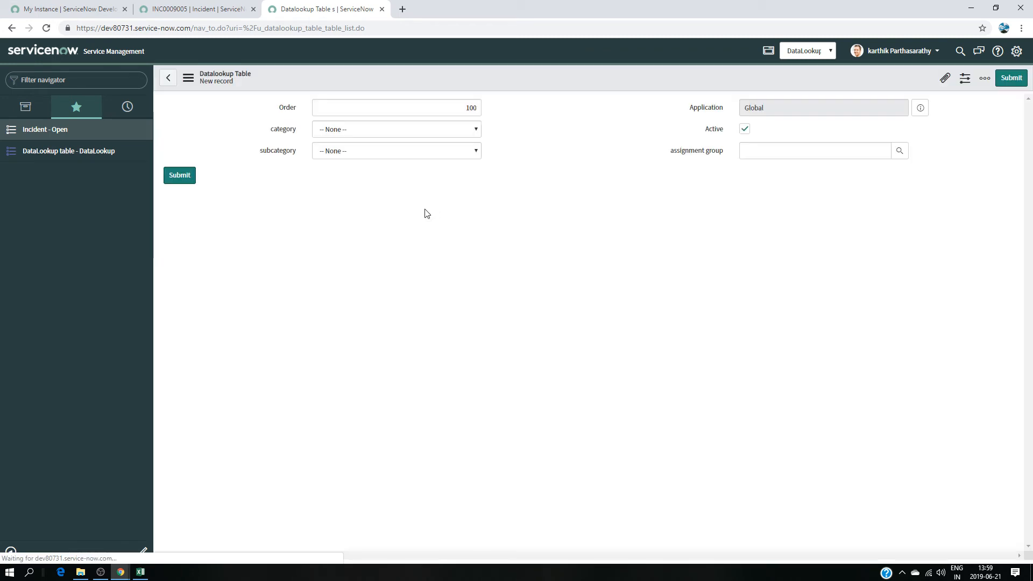
left_click(395, 129)
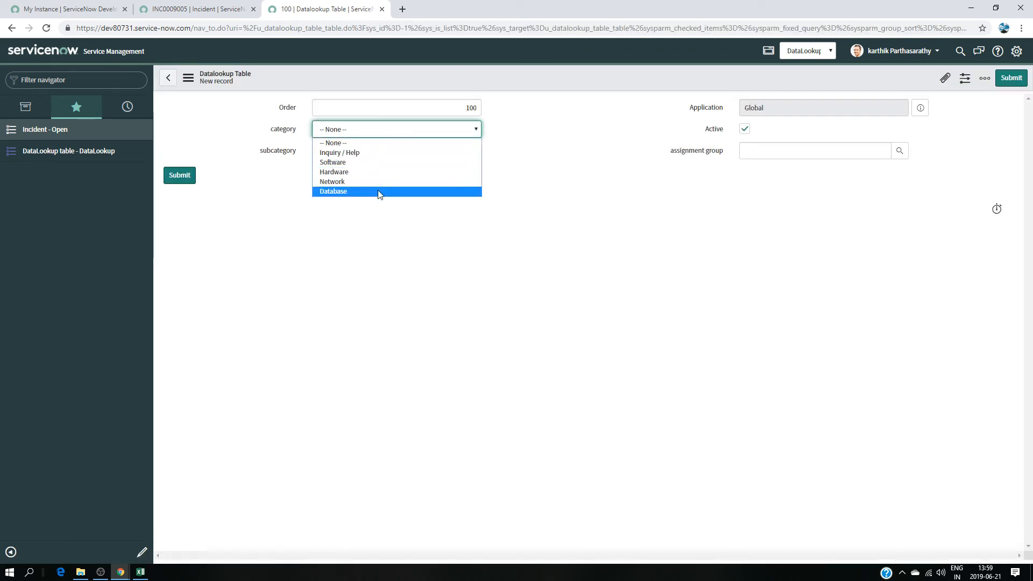
left_click(380, 192)
left_click(398, 152)
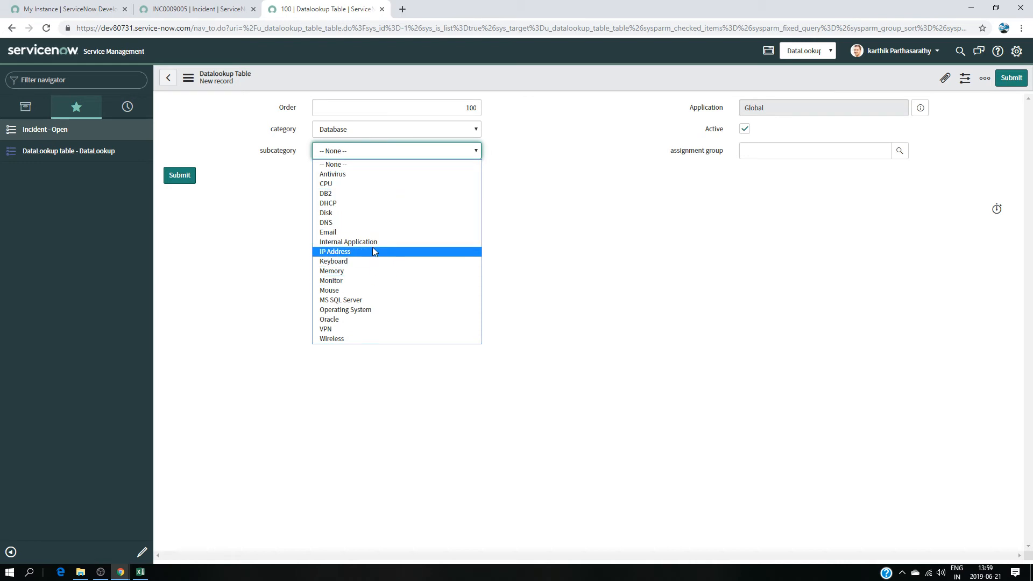
left_click(376, 194)
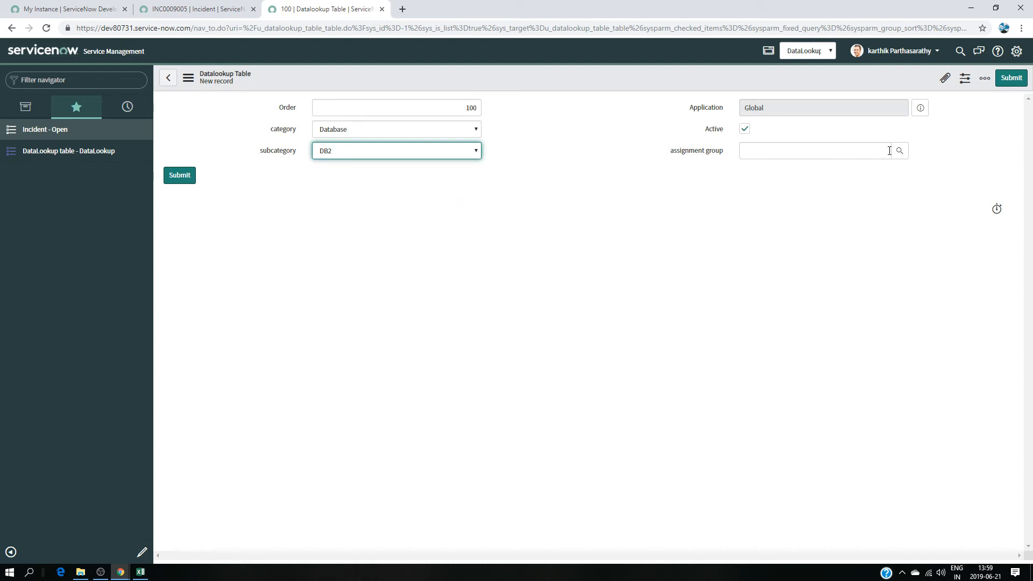
- Set the DB2 record's assignment group to Database and its order to 124, check it against the Excel sheet, and submit it
left_click(820, 154)
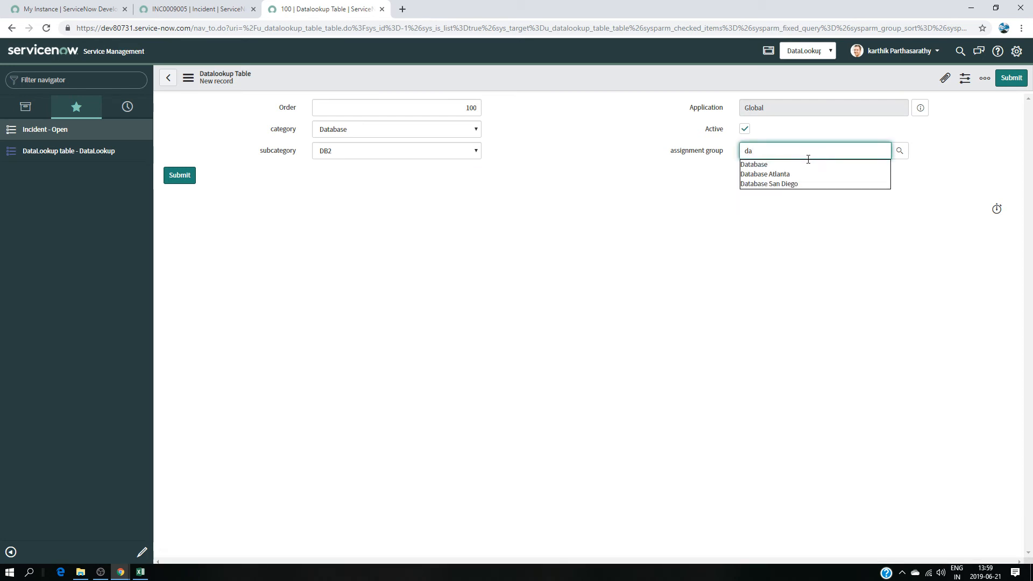
left_click(769, 165)
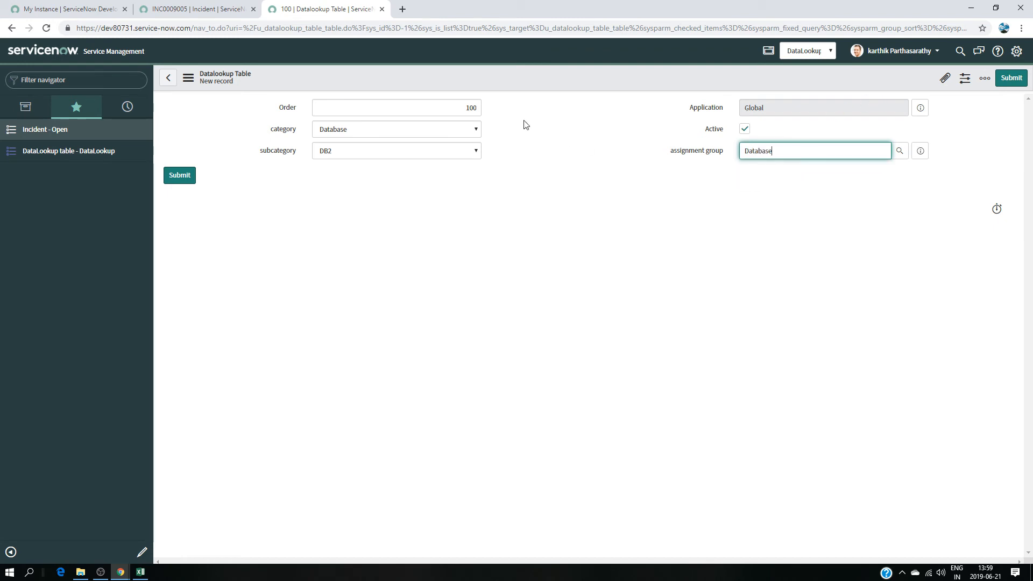
left_click(477, 108)
key("BackSpace")
key("BackSpace")
key("BackSpace")
type("124")
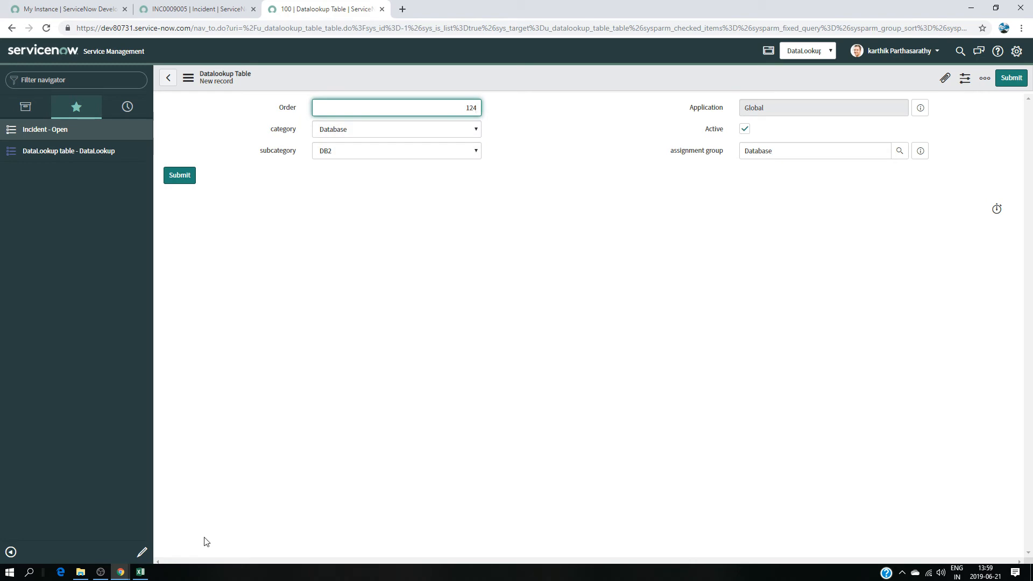
left_click(141, 572)
left_click(140, 572)
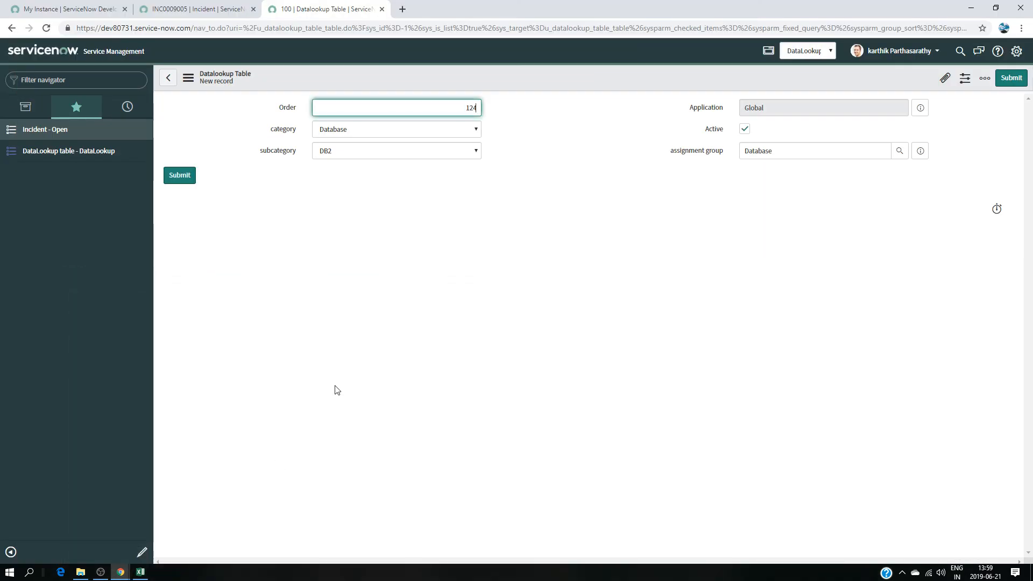
left_click(180, 176)
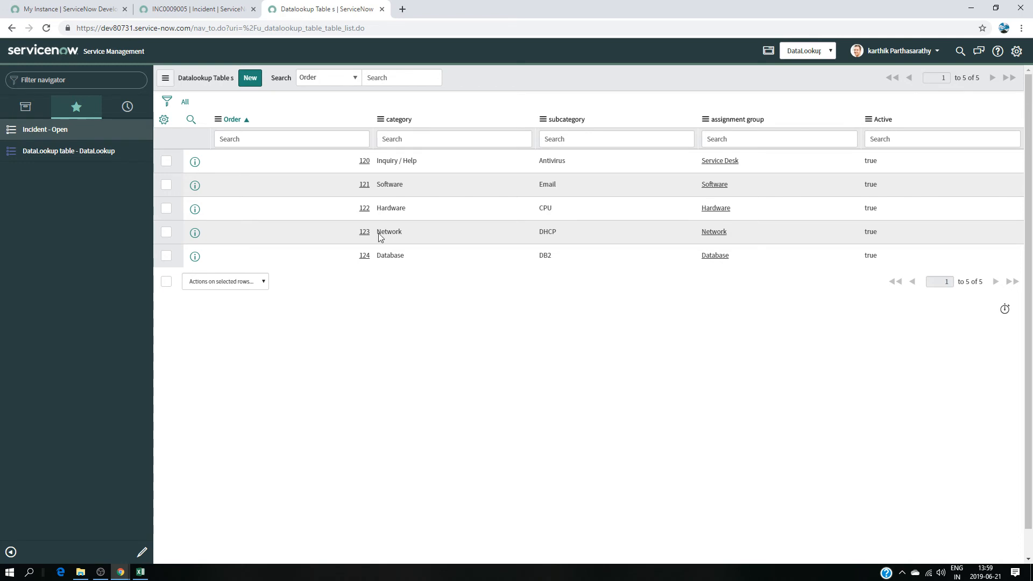
- Close incident INC0009005 without saving its changes and switch to the developer site's My Instance page
left_click(219, 4)
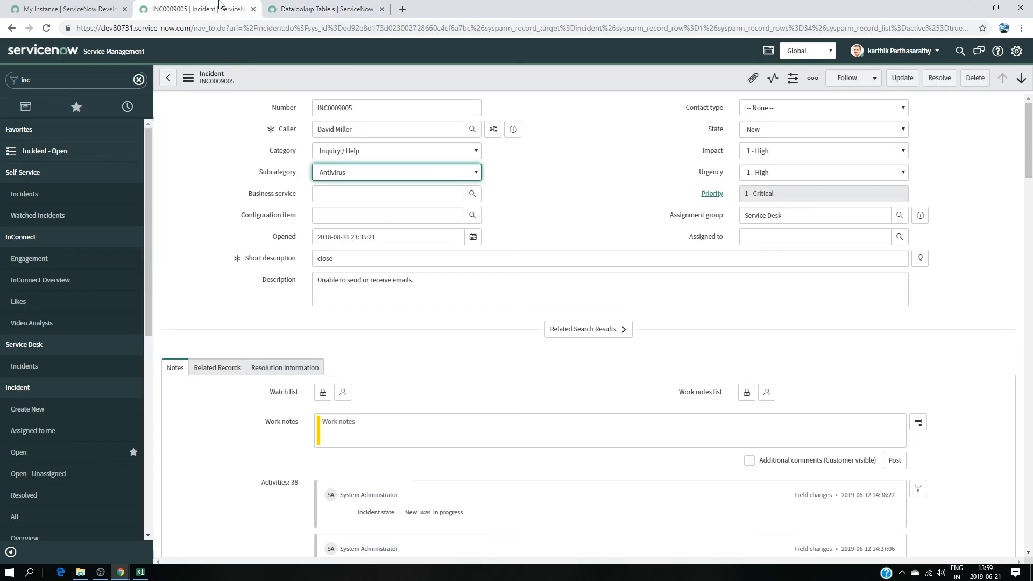
left_click(253, 10)
left_click(568, 88)
left_click(70, 9)
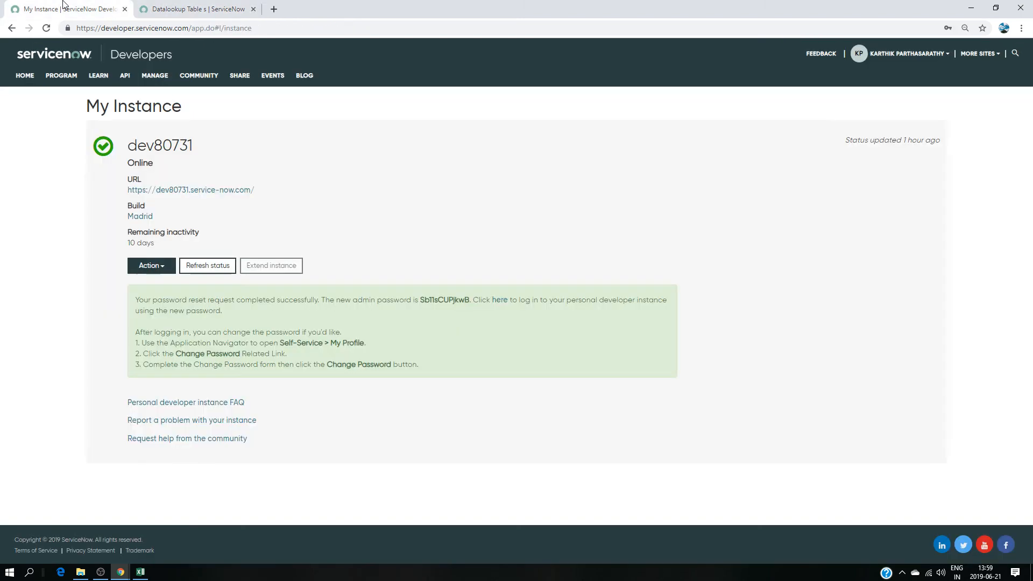
- Log in to the personal developer instance and impersonate the fourth user under the recent impersonations
left_click(500, 300)
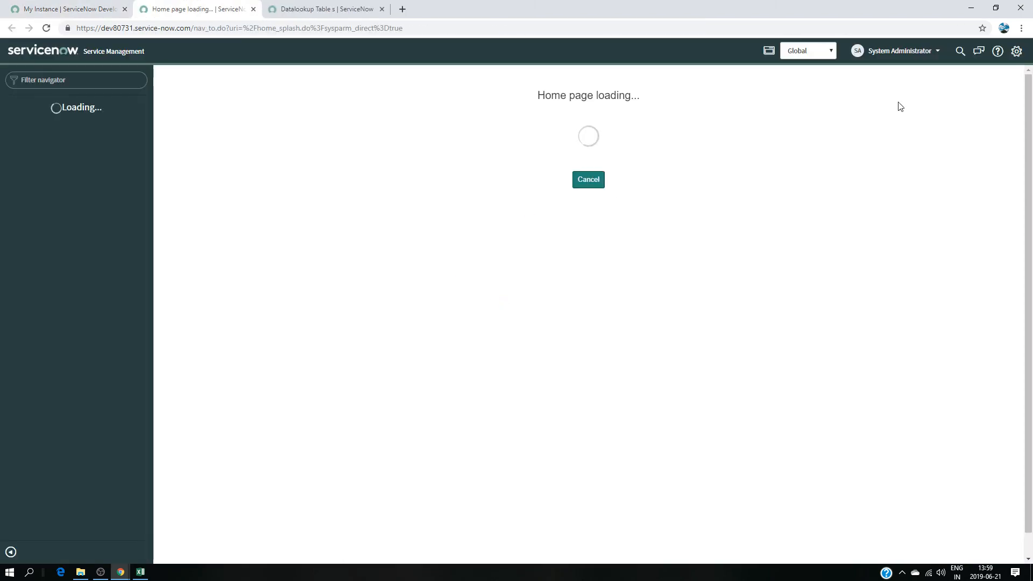
left_click(911, 52)
left_click(907, 83)
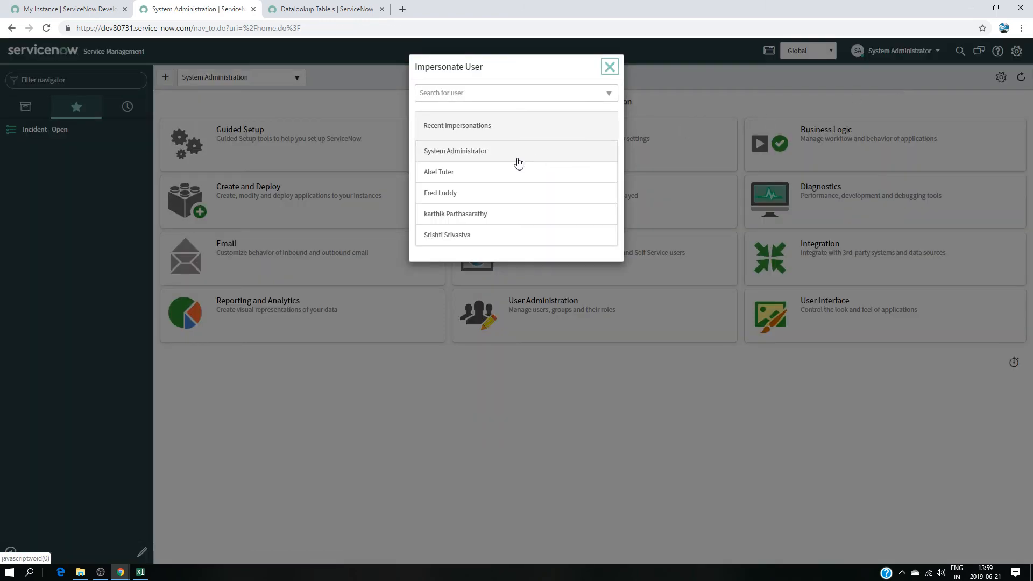
left_click(447, 208)
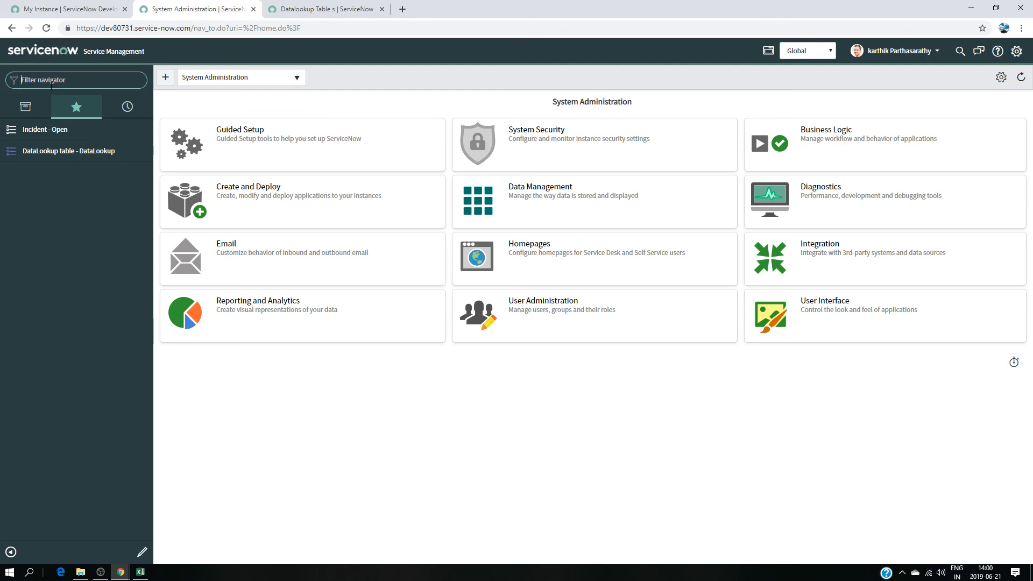
- Find the open incidents list and open incident INC0009005 from it
type("inci")
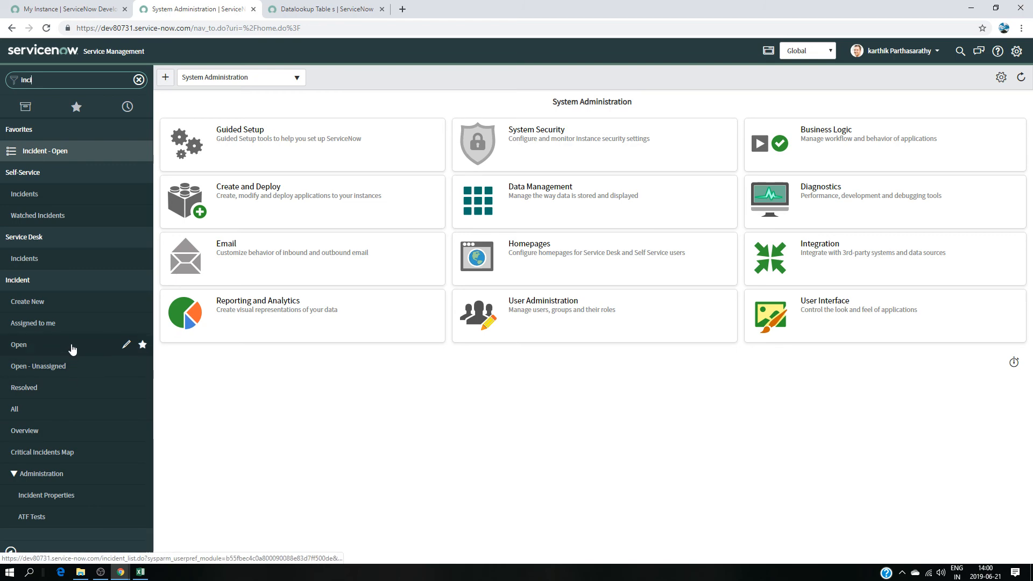
left_click(124, 344)
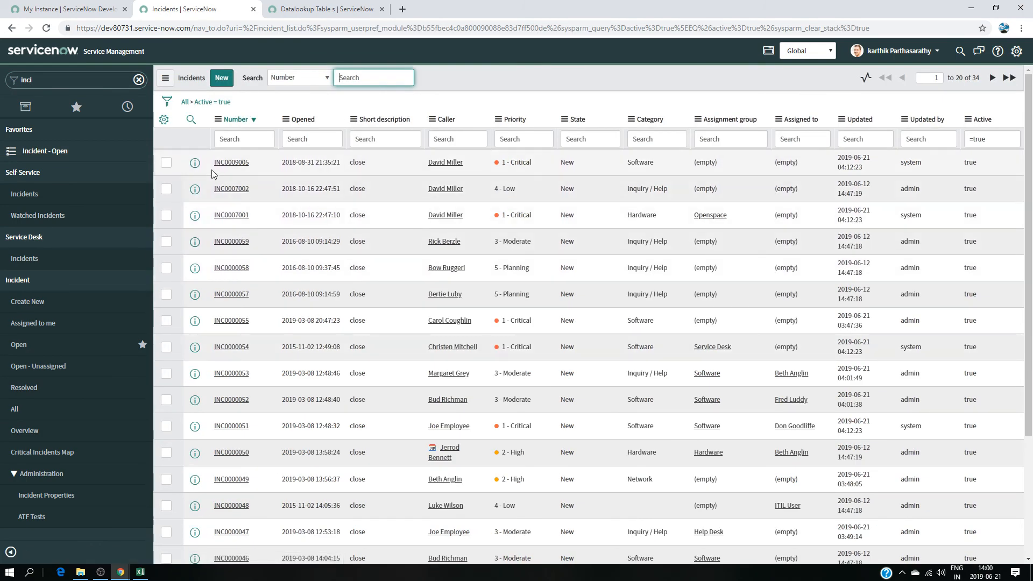
left_click(231, 162)
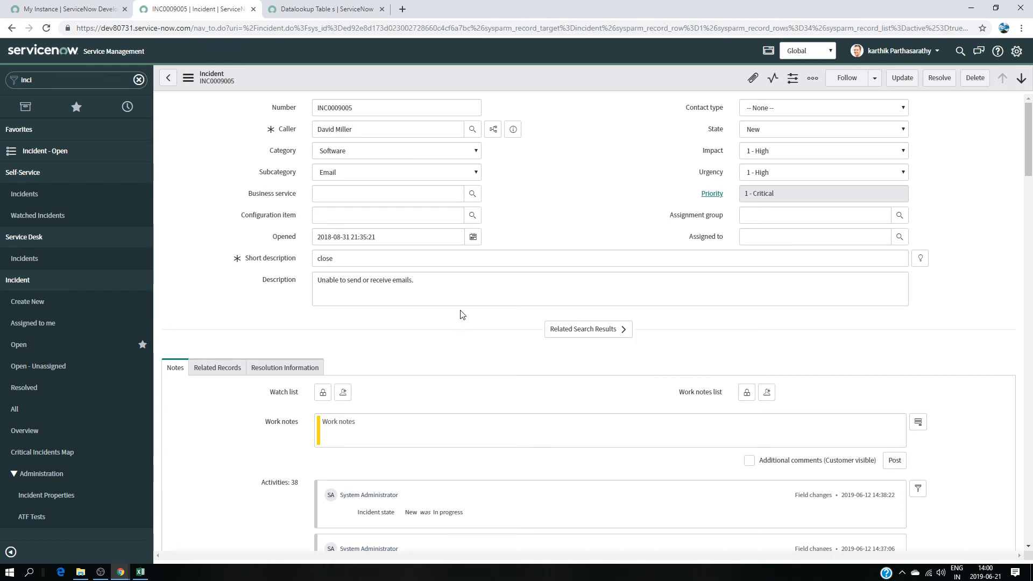
- Test the lookup by setting the incident's category to Inquiry / Help and choosing its first listed subcategory
left_click(397, 152)
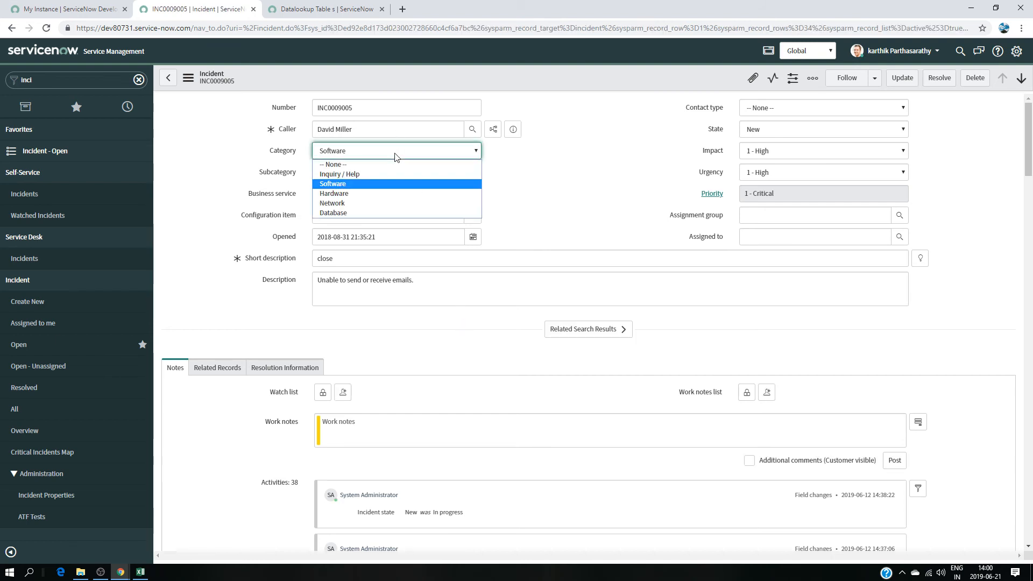
left_click(376, 172)
left_click(376, 172)
left_click(365, 194)
- Test the lookup with the incident's category set to Software and subcategory set to Email
left_click(422, 154)
left_click(398, 184)
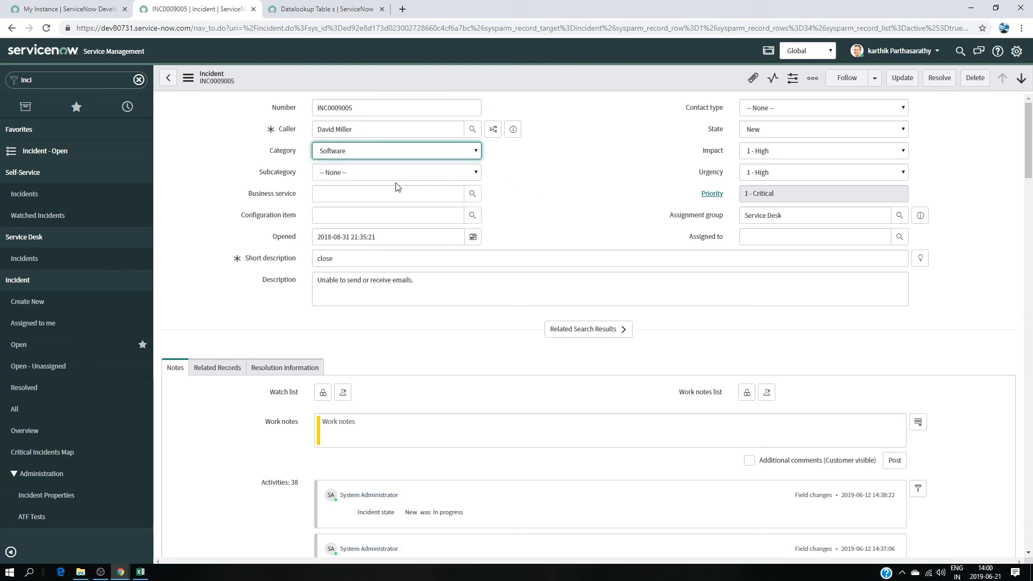
left_click(397, 178)
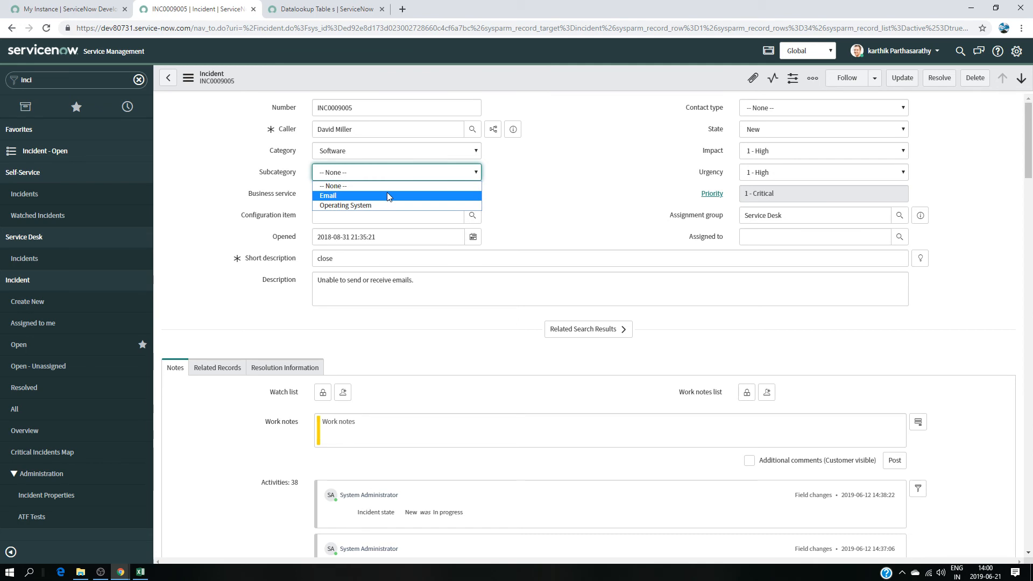
left_click(388, 192)
- Test the lookup with the incident's category set to Hardware and subcategory set to CPU
left_click(420, 154)
left_click(390, 193)
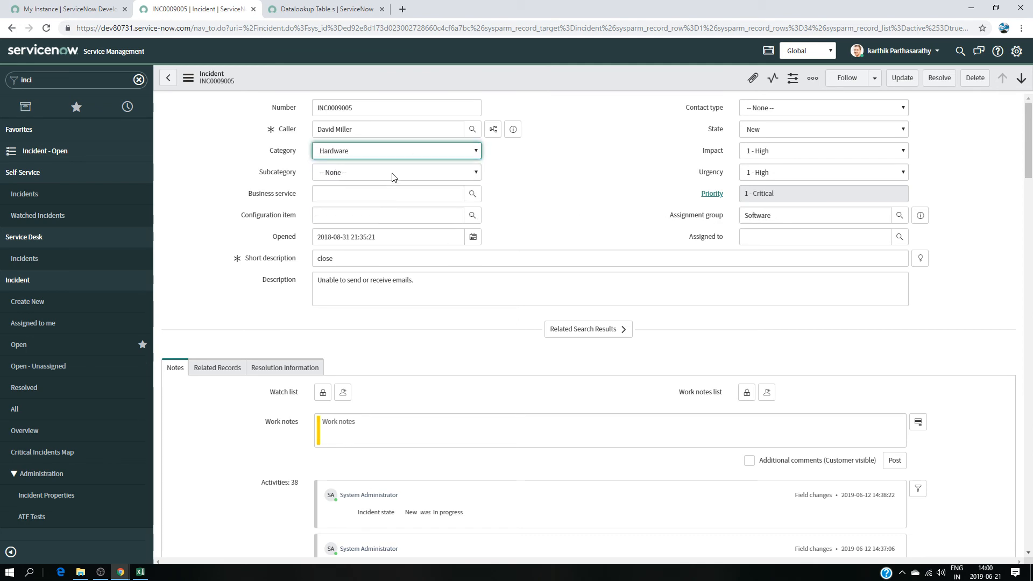
left_click(392, 173)
left_click(383, 194)
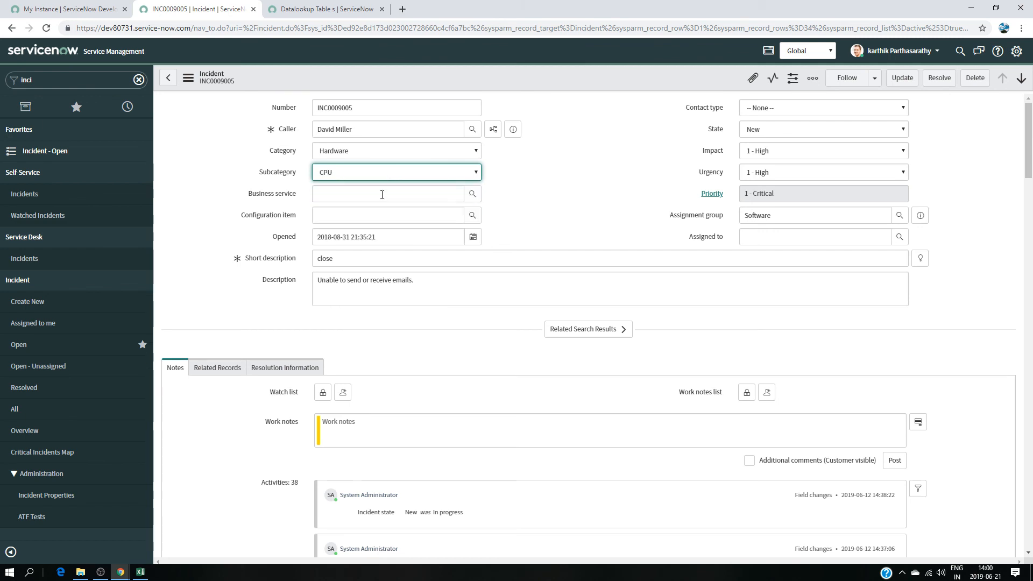
- Test the lookup with the incident's category set to Network and subcategory set to DHCP
left_click(430, 155)
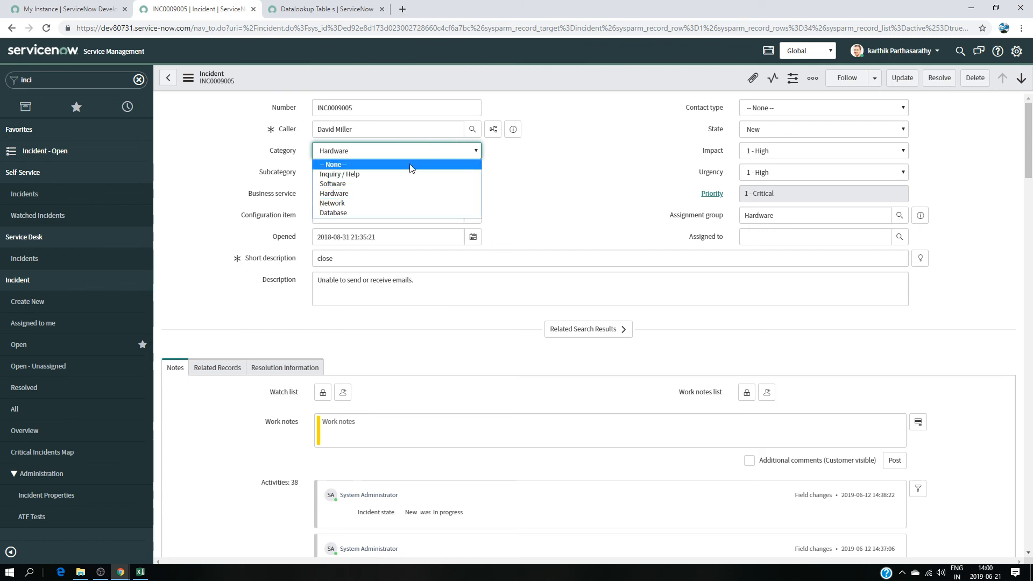
left_click(390, 205)
left_click(396, 173)
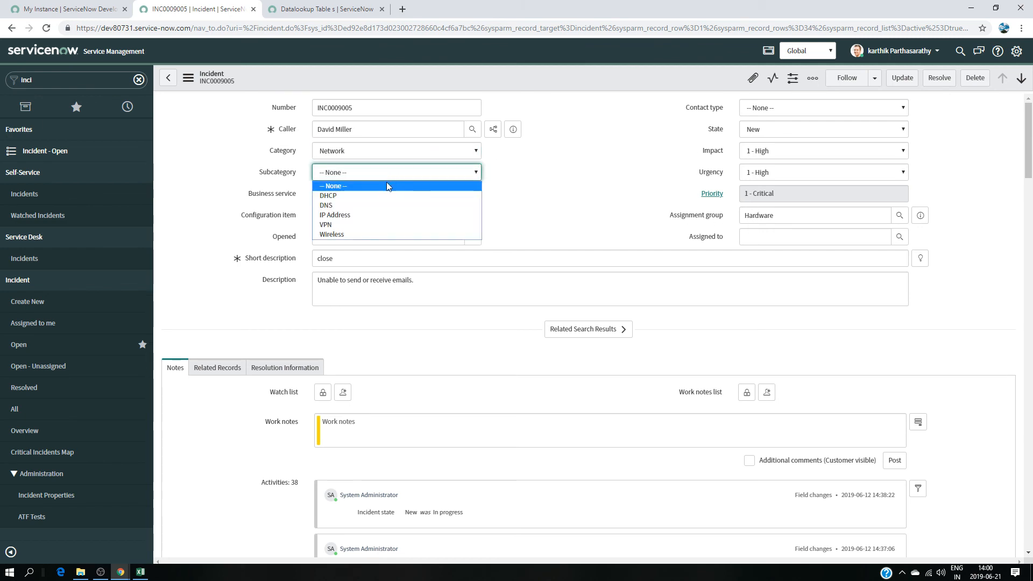
left_click(383, 195)
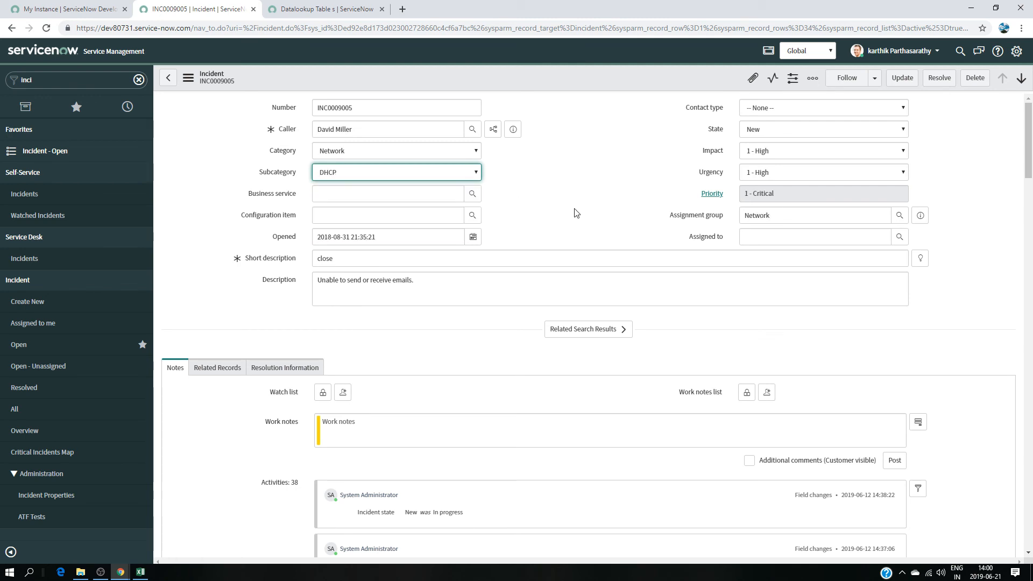
left_click(446, 175)
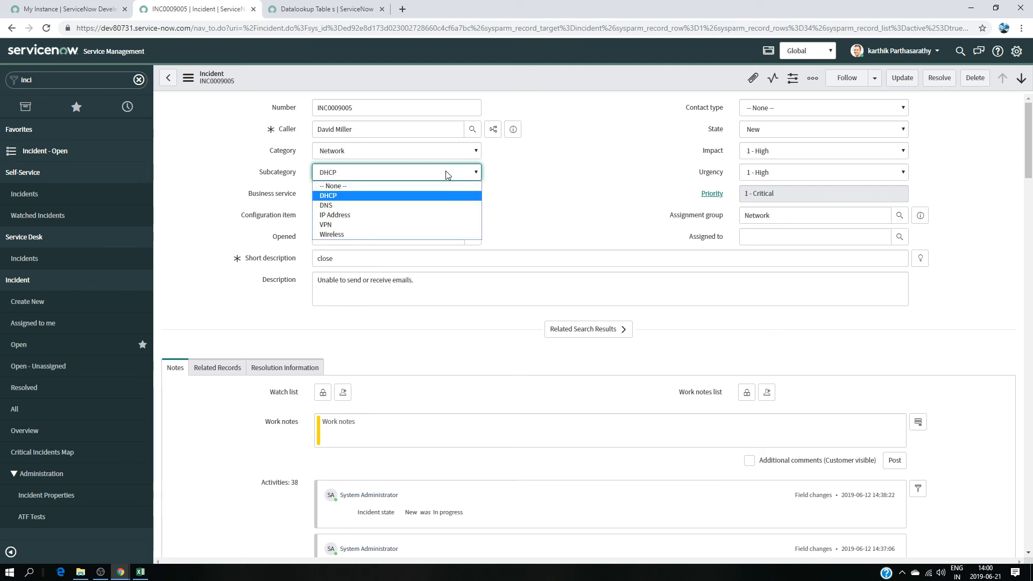
left_click(601, 173)
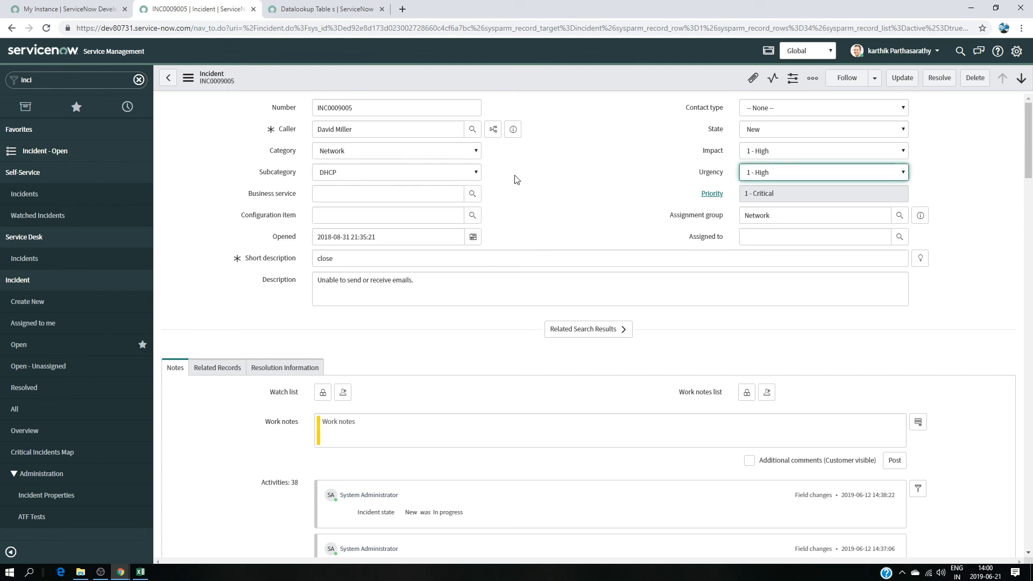
- Test the lookup with the incident's category set to Database and subcategory set to DB2
left_click(428, 149)
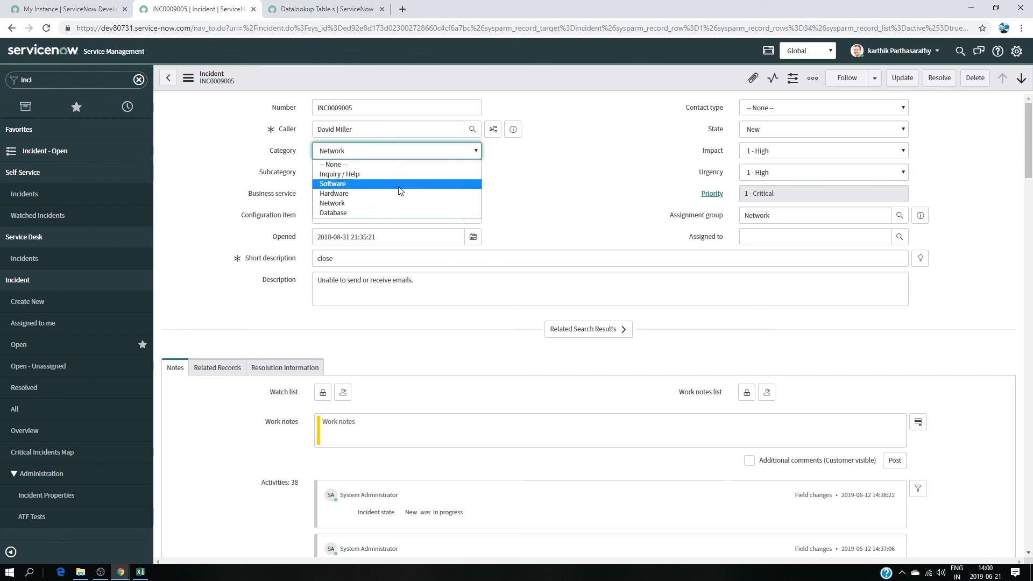
left_click(392, 215)
left_click(411, 174)
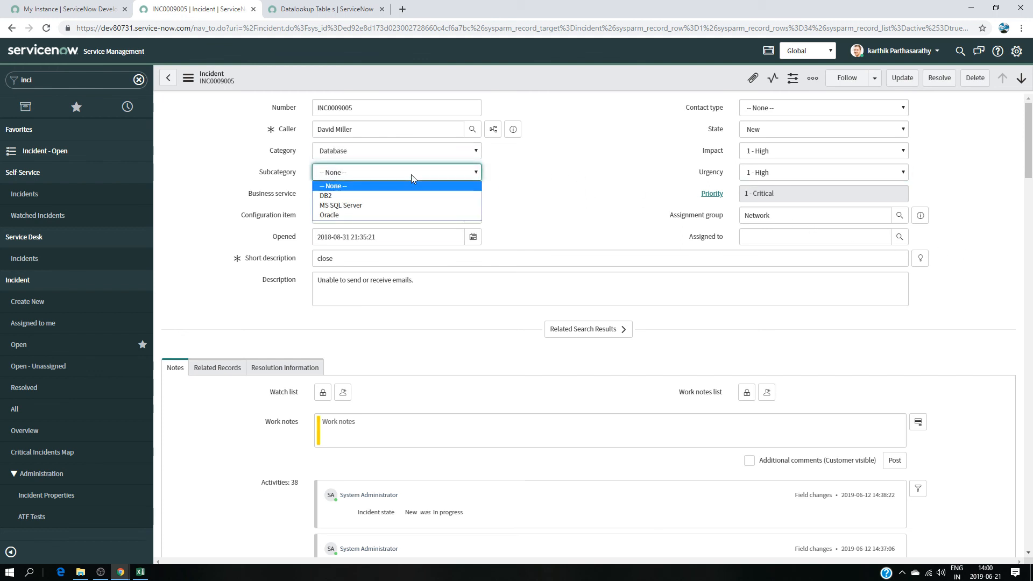
left_click(408, 192)
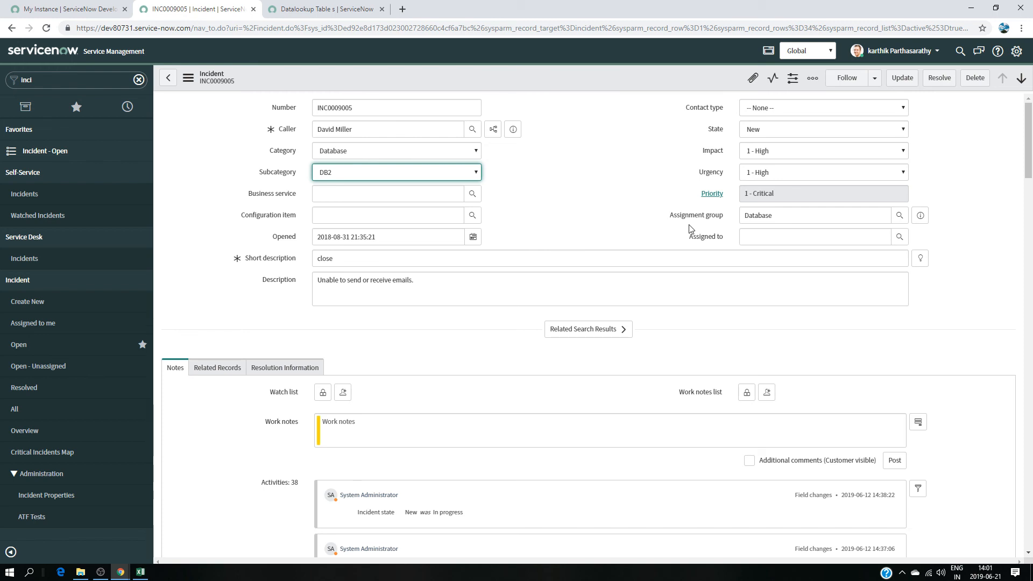
left_click(100, 572)
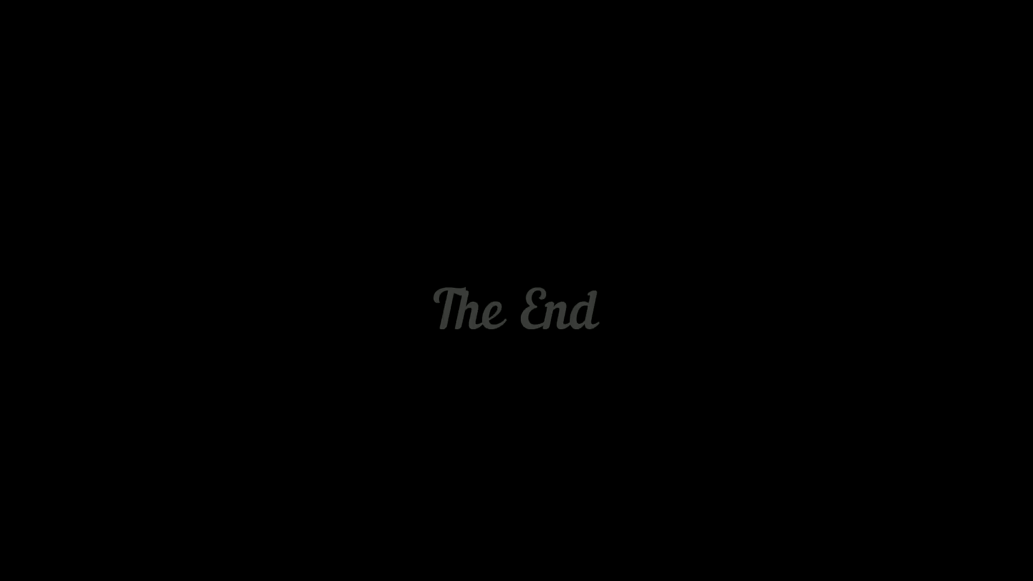